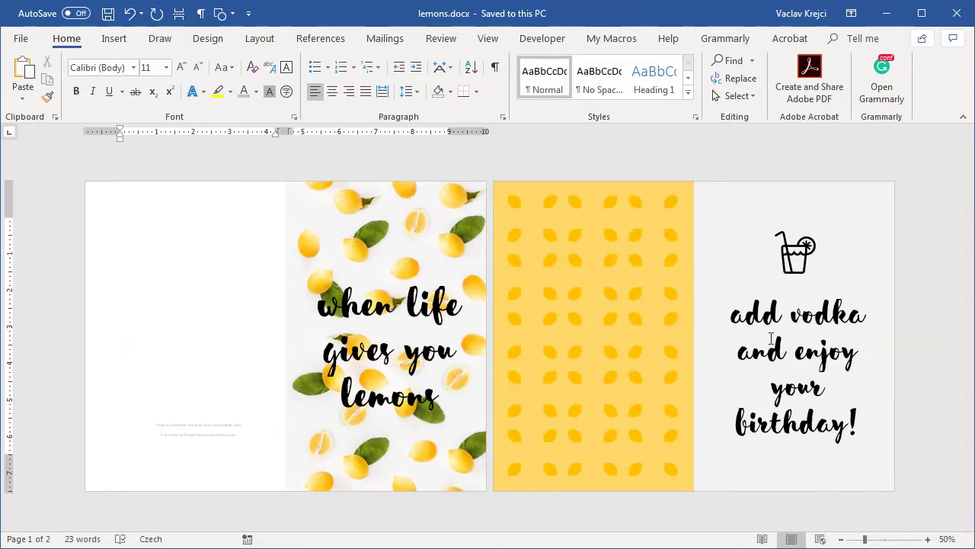
Step: Examine the photo and icon credits on the back cover of the finished lemon card
left_click(168, 424)
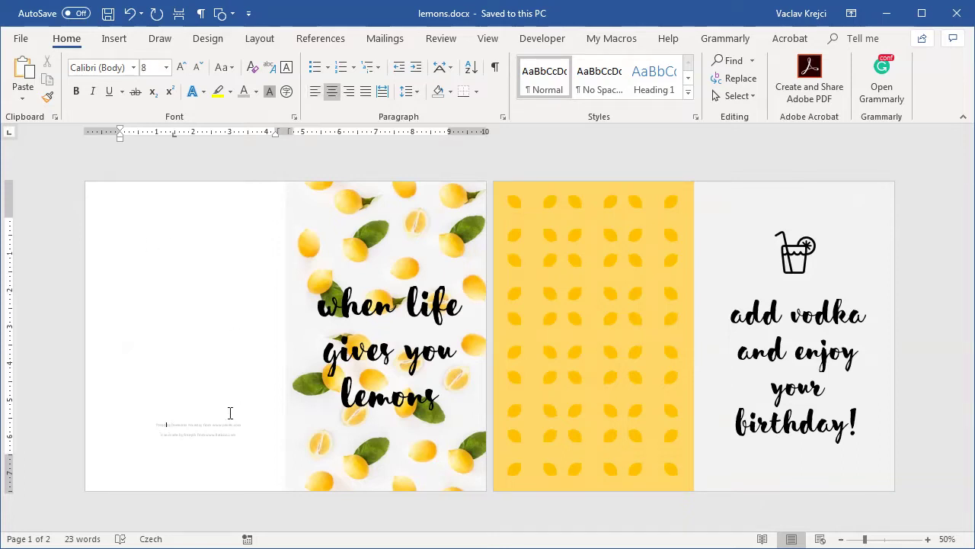
left_click(896, 539)
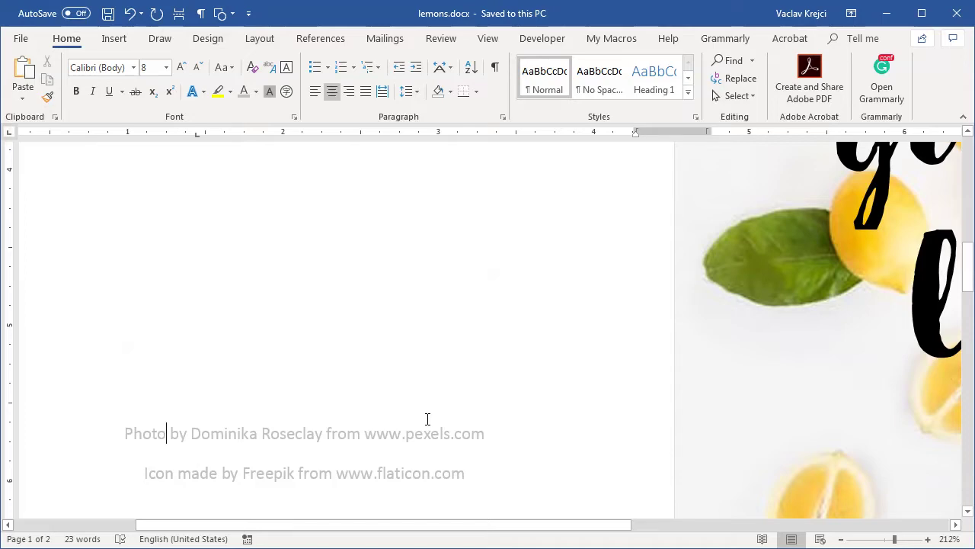
left_click(868, 541)
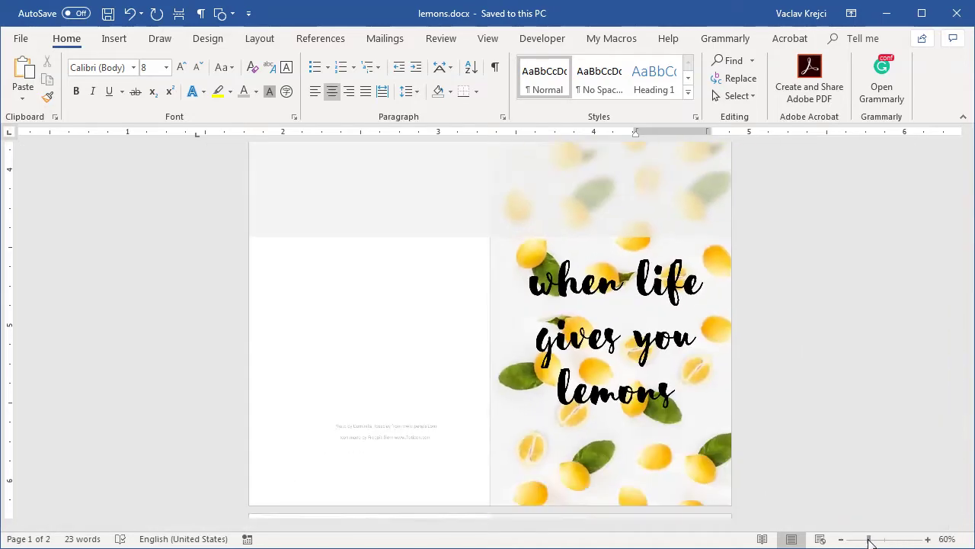
left_click_drag(867, 542, 860, 542)
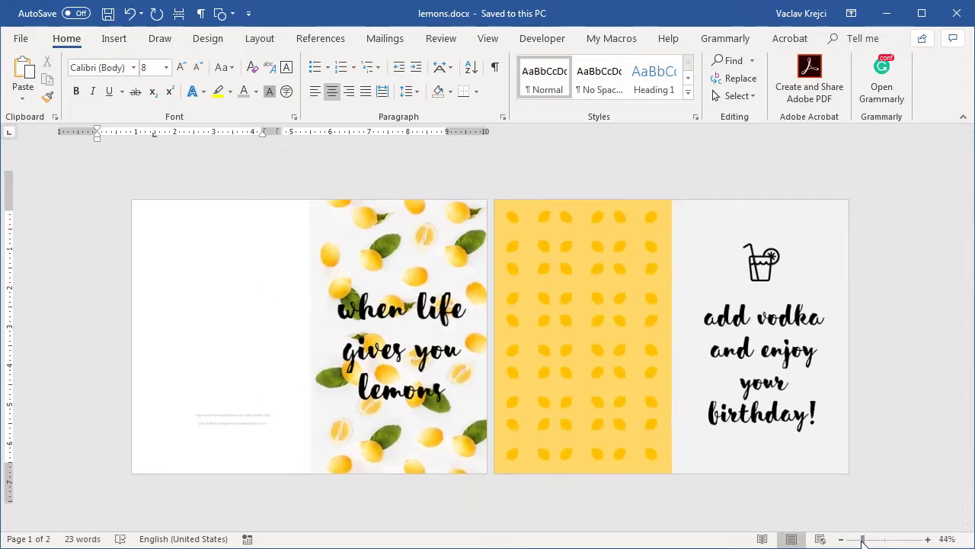
left_click(927, 539)
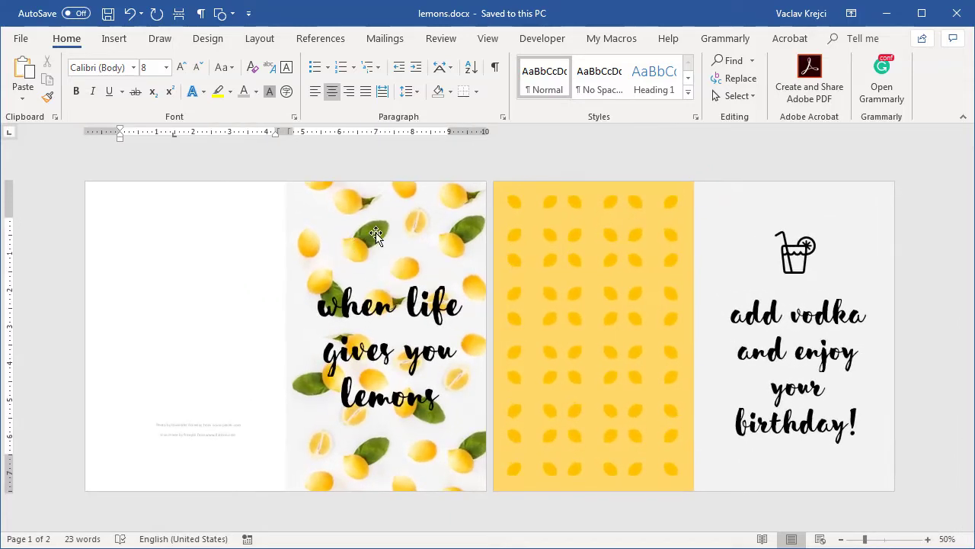
Step: Switch to the browser and look through the lemon photo page and the Google Images results for "when life gives you lemons"
left_click(380, 229)
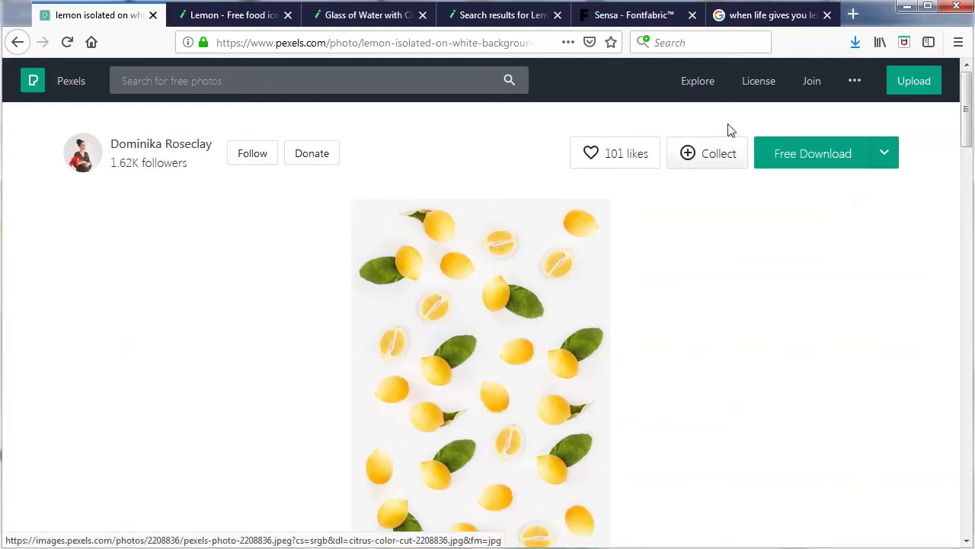
left_click(762, 16)
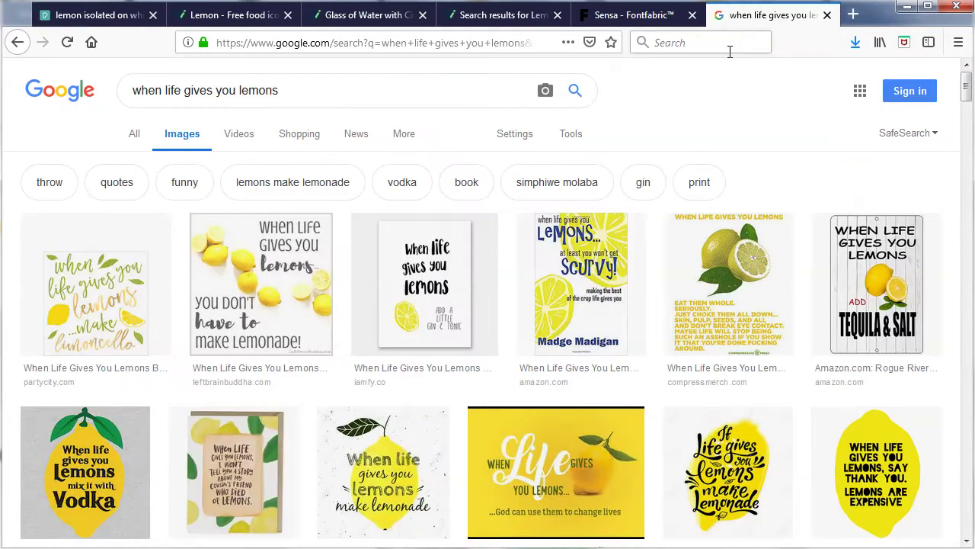
left_click_drag(337, 92, 81, 90)
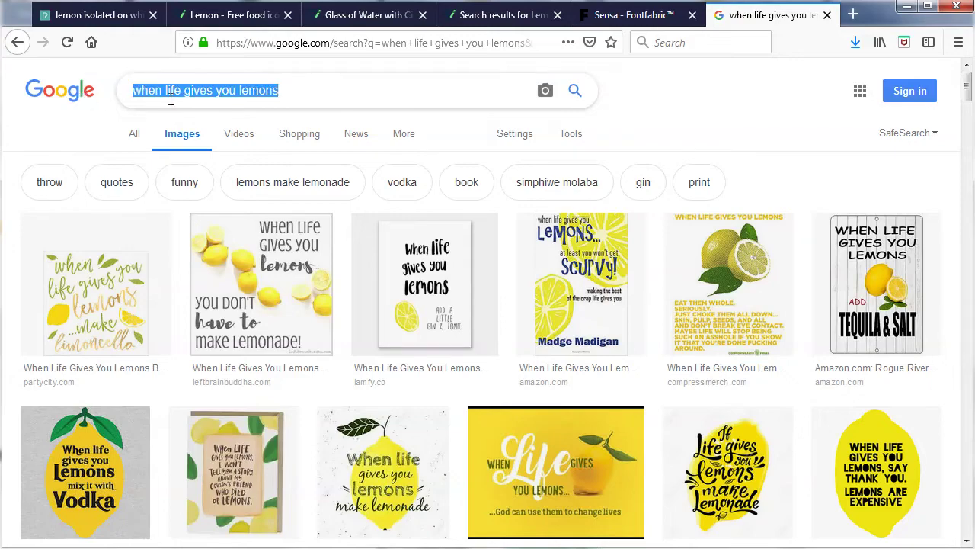
left_click(675, 108)
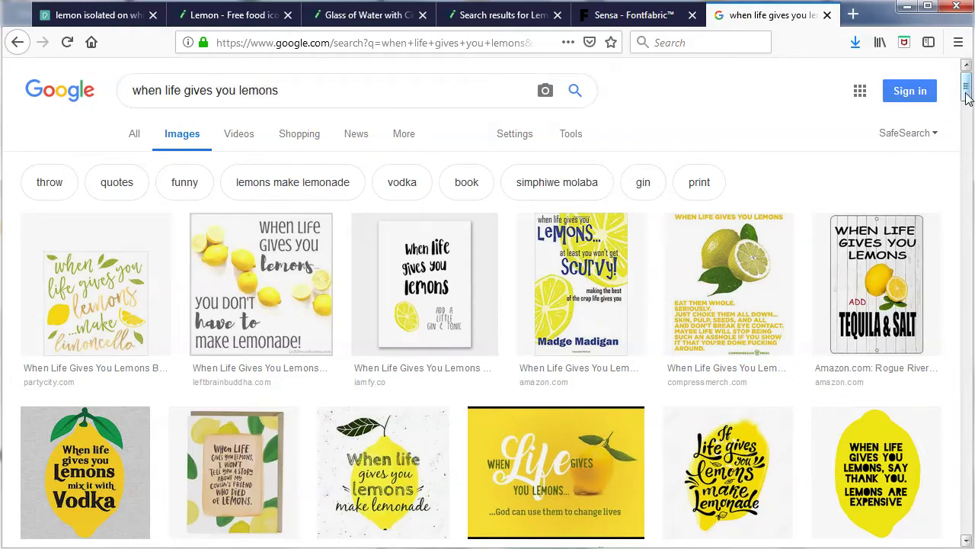
left_click_drag(967, 97, 966, 76)
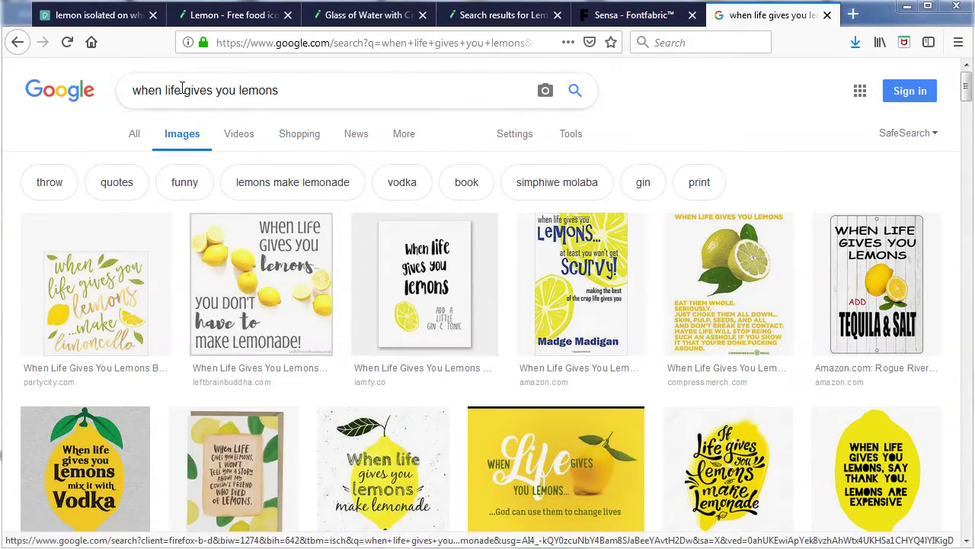
left_click(91, 21)
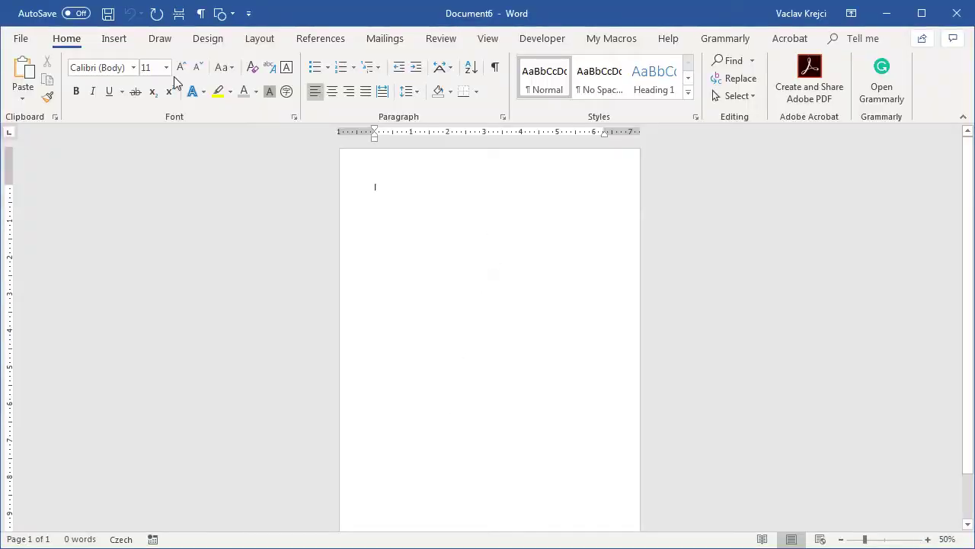
Step: Set the blank document's page to landscape orientation and Letter size (8.5" x 11")
left_click(254, 43)
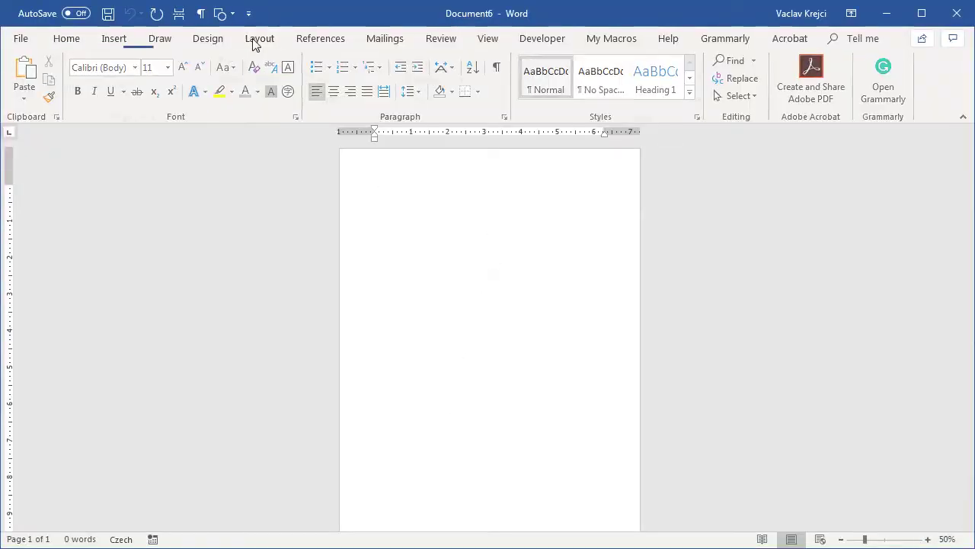
left_click(124, 90)
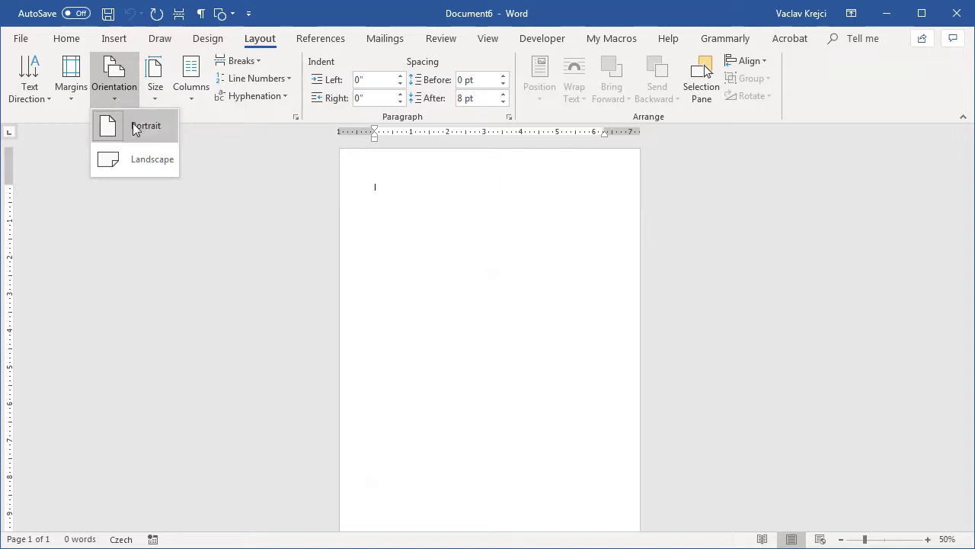
left_click(140, 164)
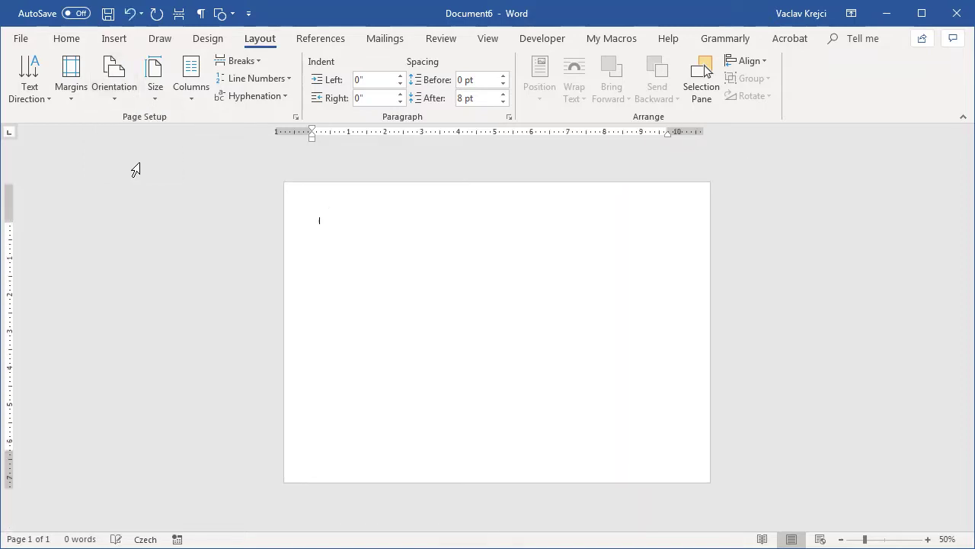
left_click(156, 90)
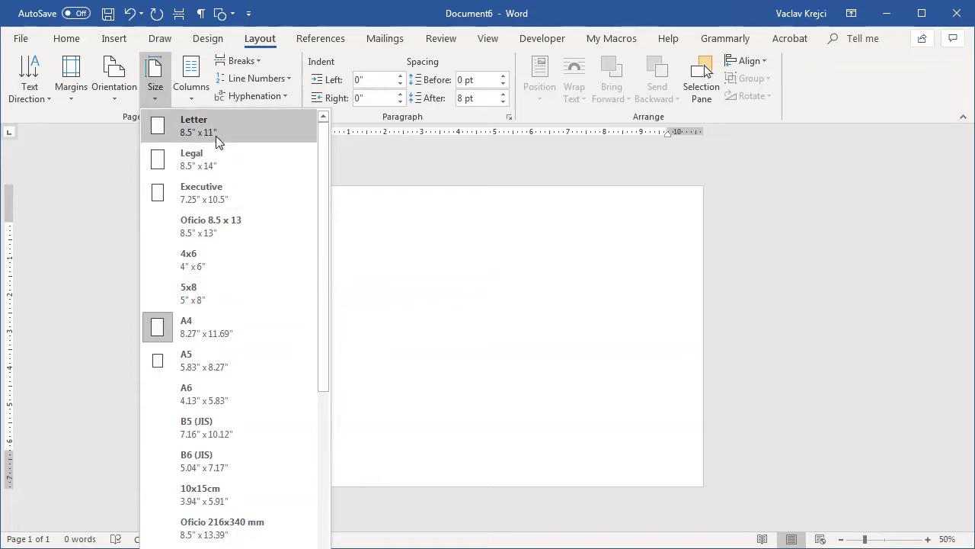
left_click(213, 129)
left_click(166, 89)
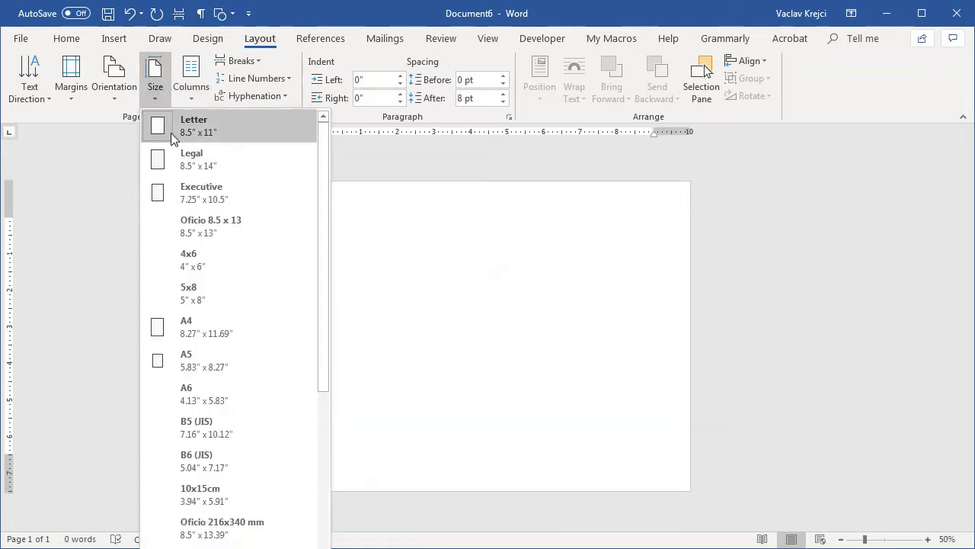
left_click(171, 133)
Step: Split the page into two columns and insert a column break to continue in the second column
left_click(191, 88)
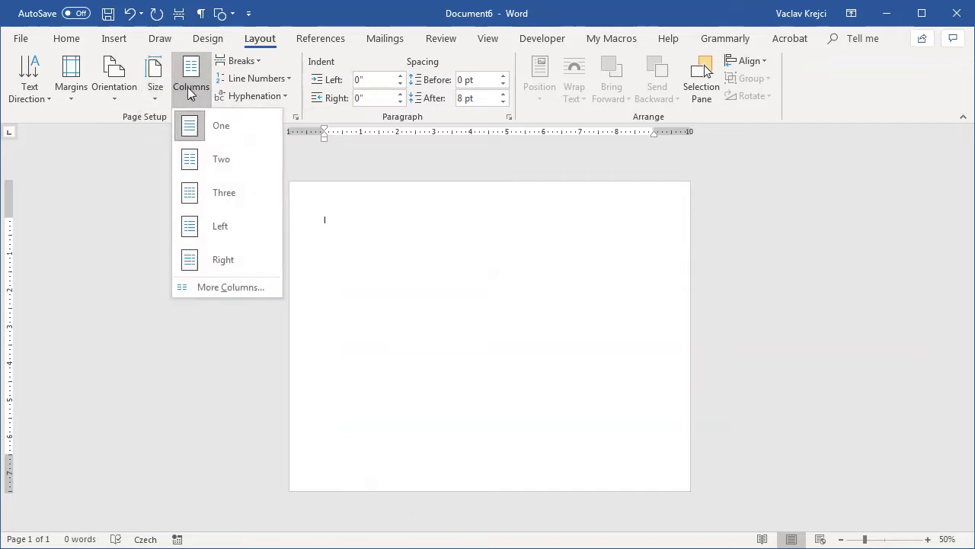
left_click(207, 165)
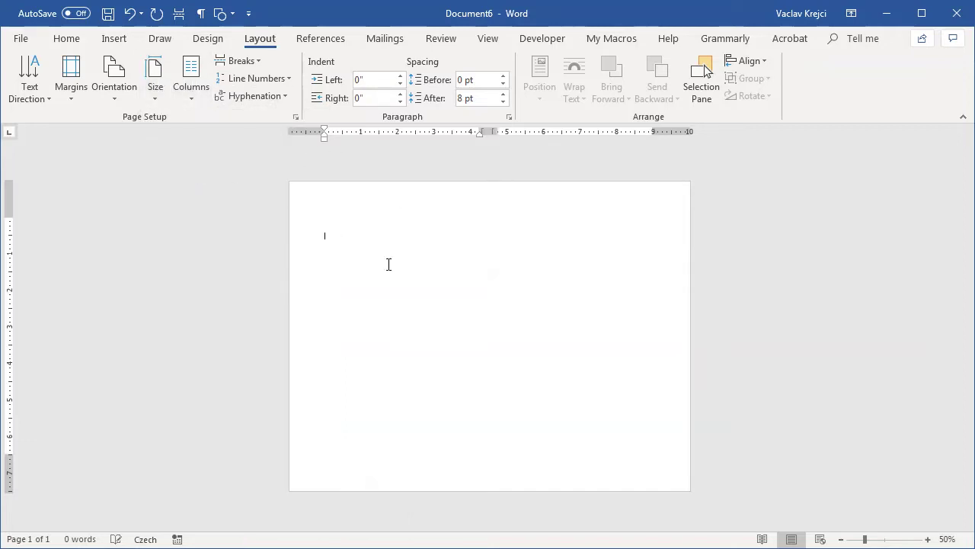
key("ctrl+shift+Return")
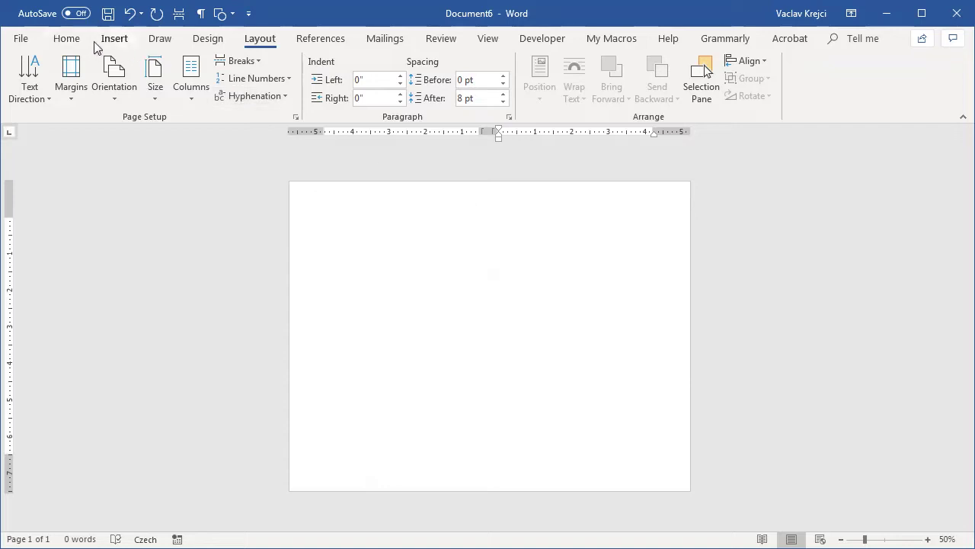
Step: Draw a straight vertical line about 8.81" long down the middle of the page, spanning its full height
left_click(118, 42)
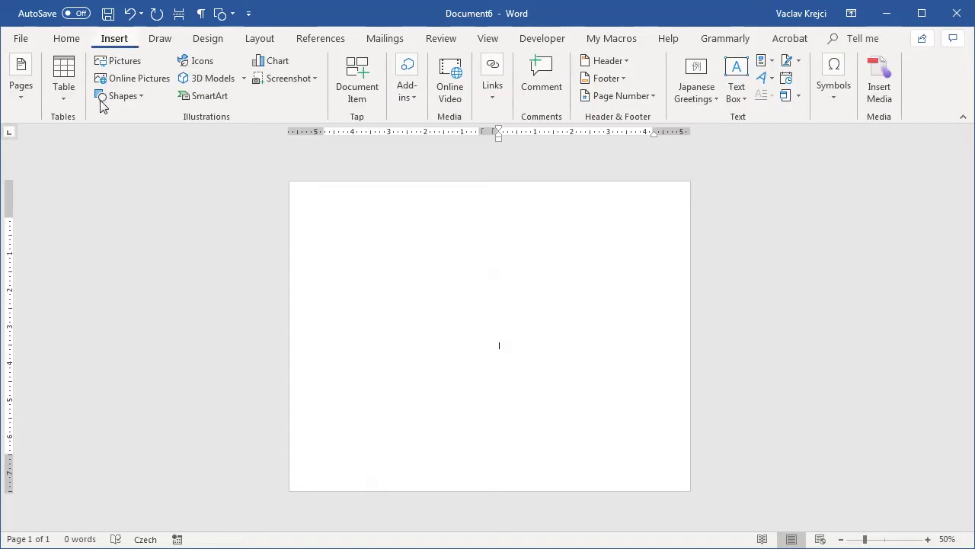
left_click(101, 99)
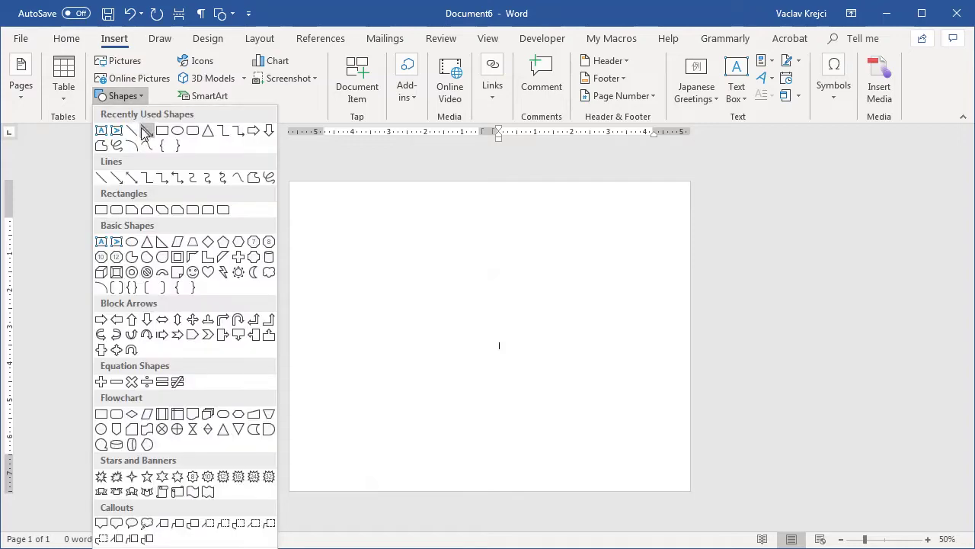
left_click(131, 130)
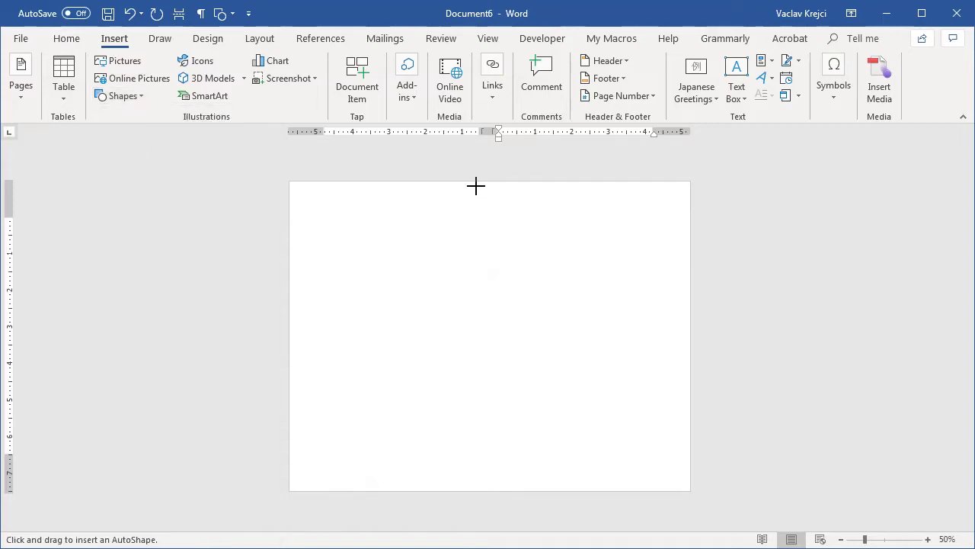
left_click_drag(476, 185, 522, 508)
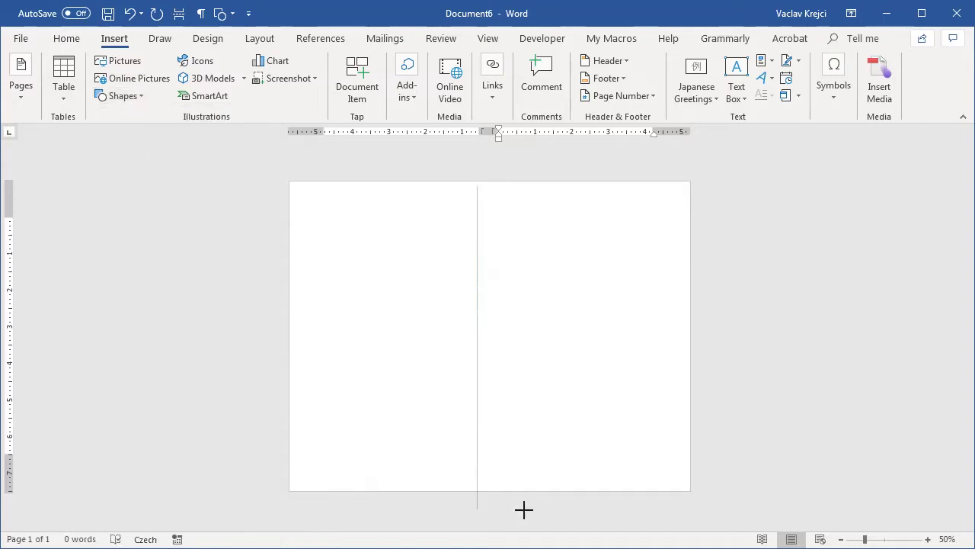
mouse_move(477, 249)
left_mouse_down()
mouse_move(496, 237)
mouse_move(485, 241)
left_mouse_up()
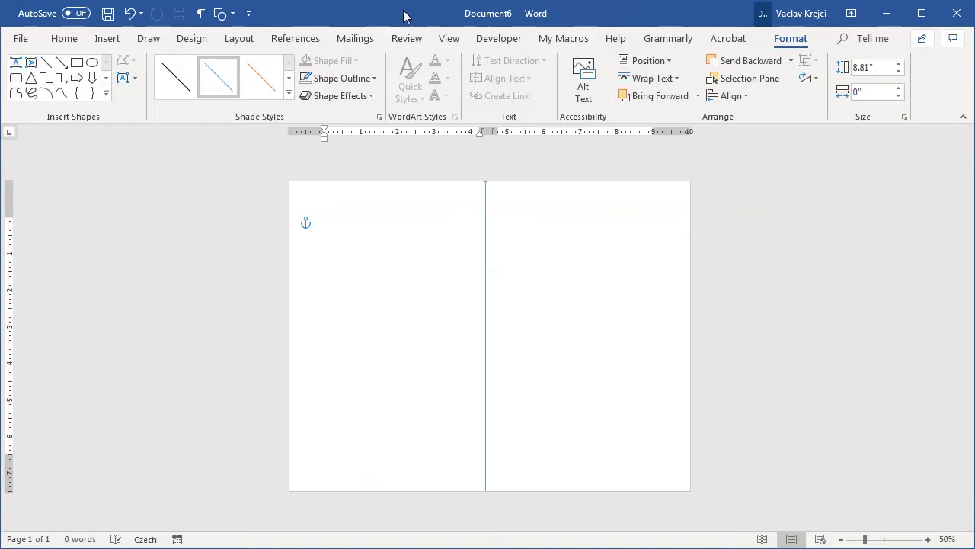
Step: Move the vertical line from the page body into the header and place it near the middle of the page
key("Delete")
double_click(394, 197)
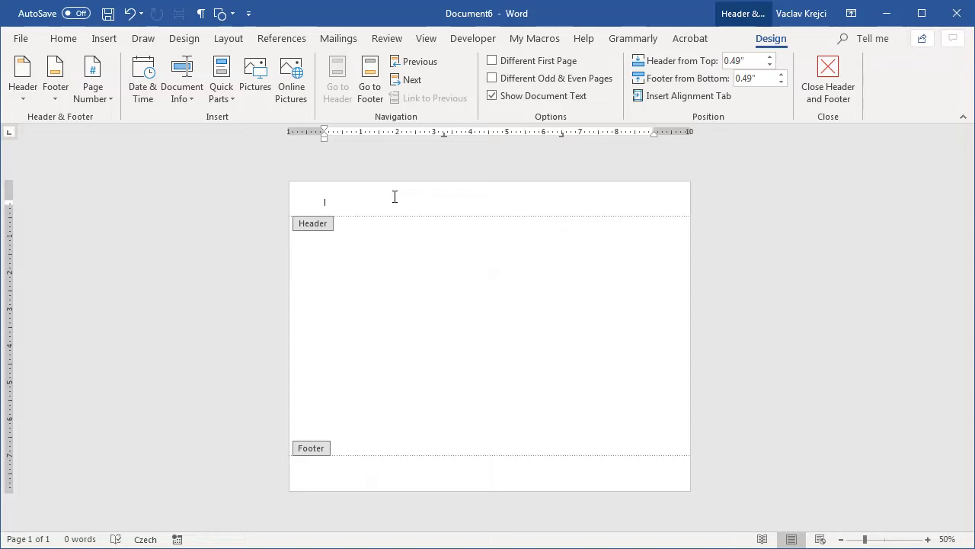
key("ctrl+v")
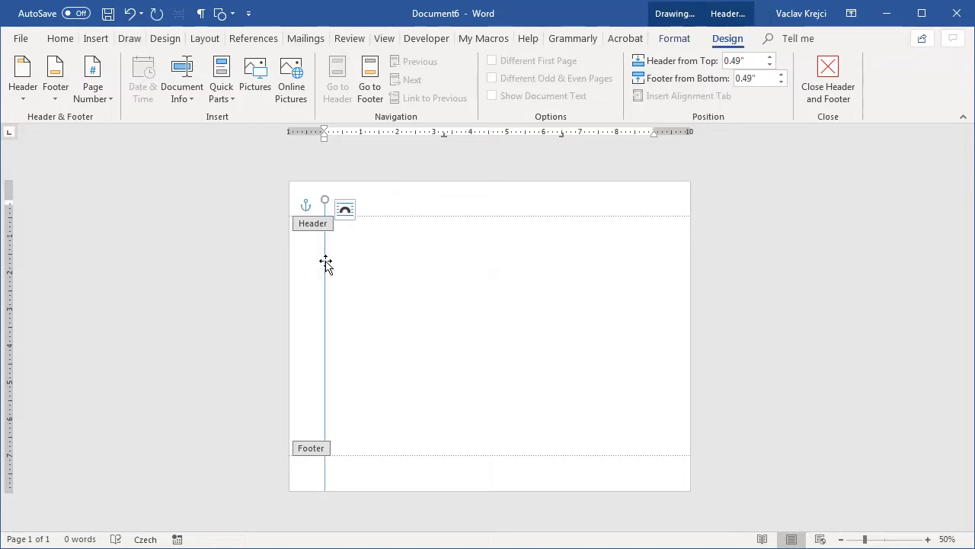
left_click_drag(325, 263, 481, 228)
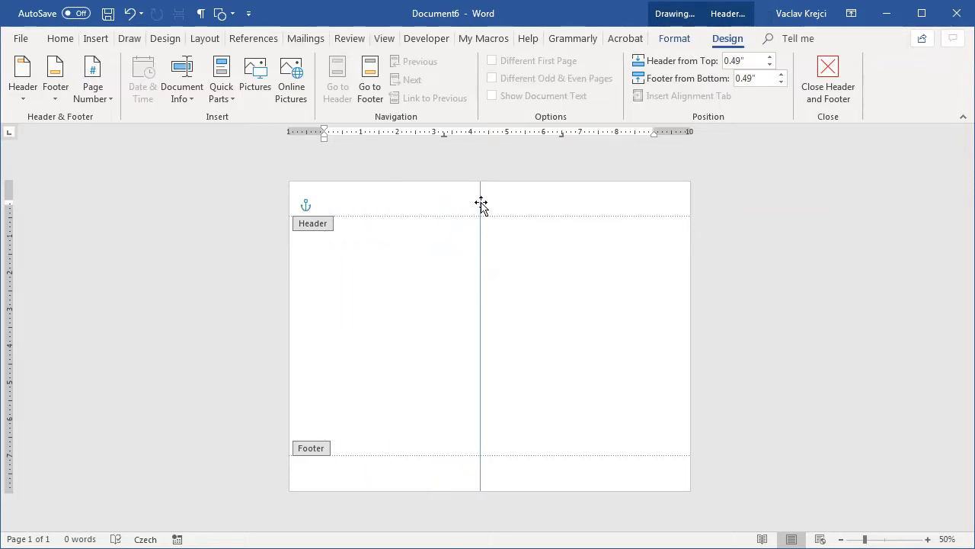
Step: Position the header line at an absolute 5.5" to the right of the page and 0" below the page
right_click(481, 204)
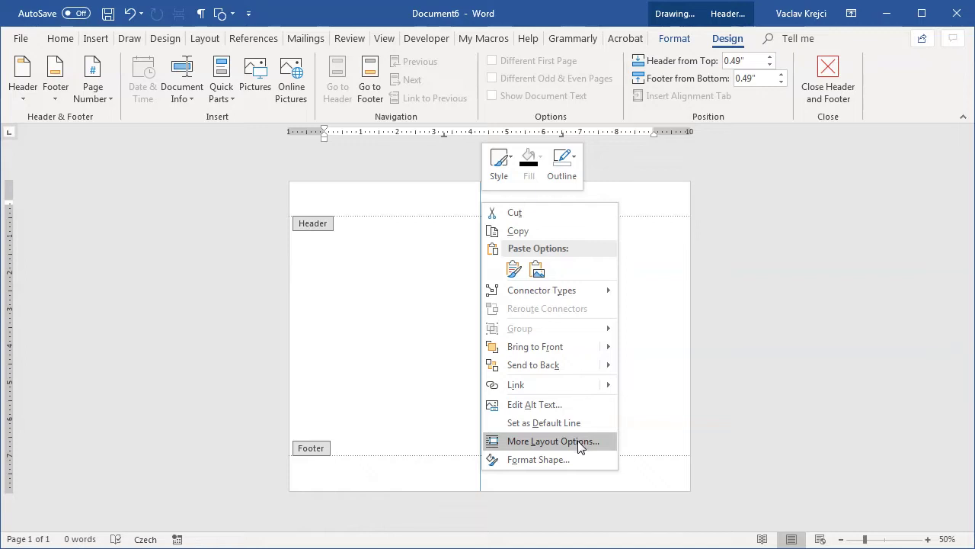
left_click(579, 442)
double_click(643, 213)
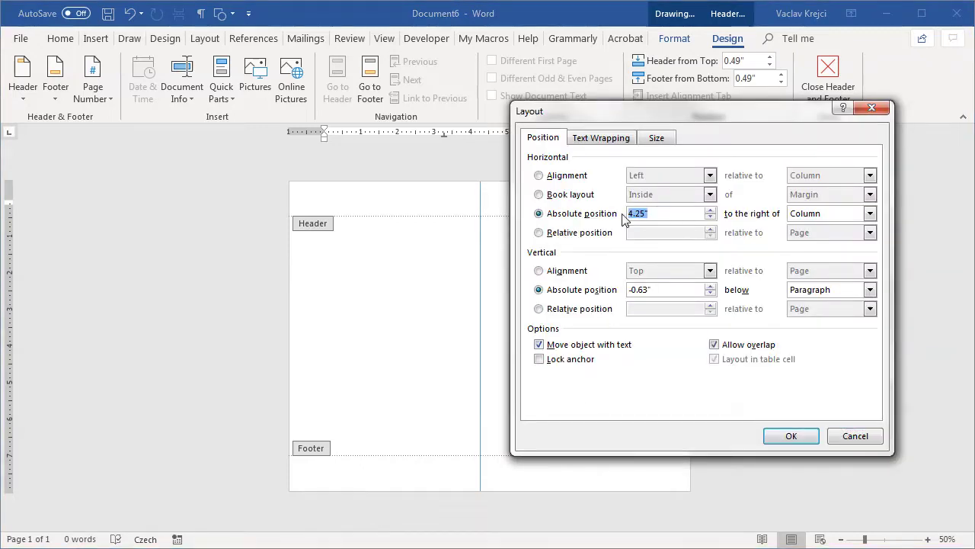
type("5.5")
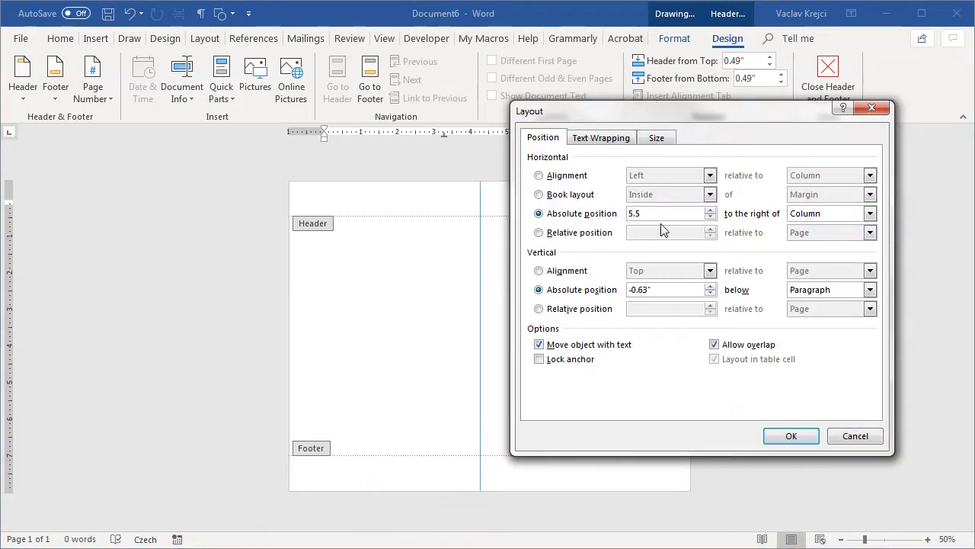
left_click(813, 215)
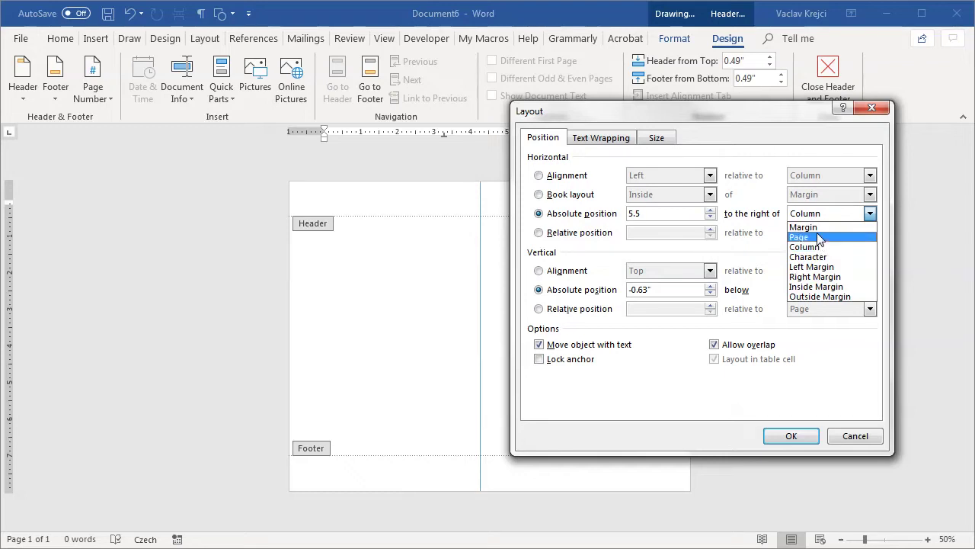
left_click(800, 237)
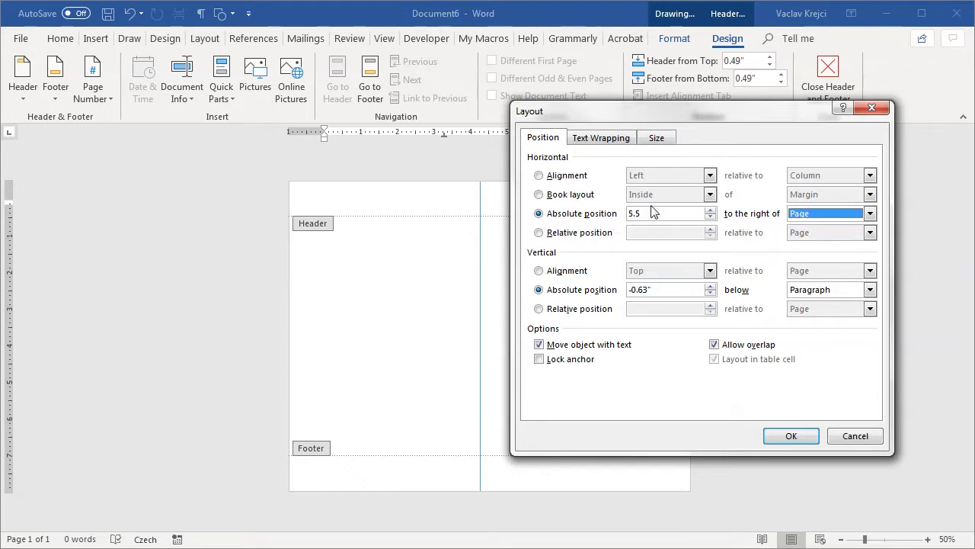
double_click(663, 289)
type("0")
left_click(807, 293)
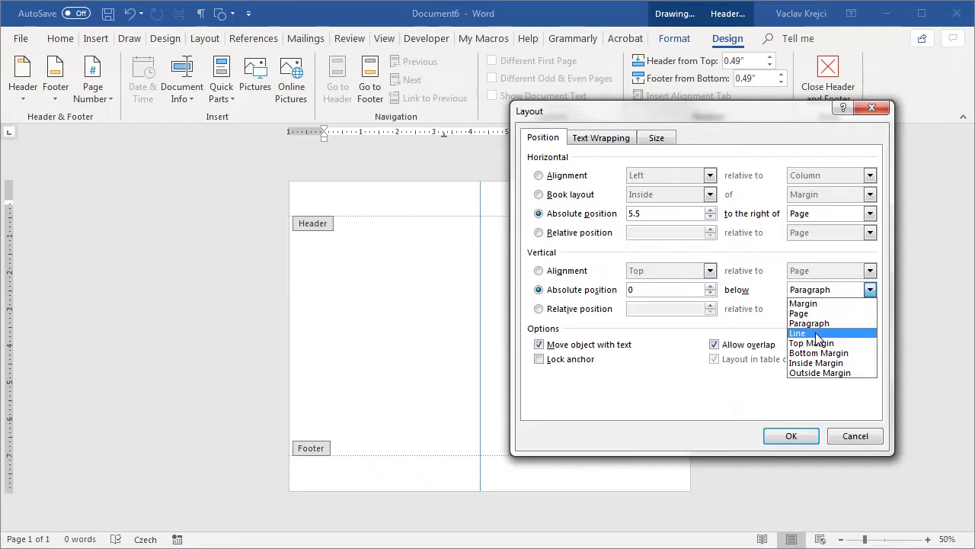
left_click(812, 312)
left_click(796, 435)
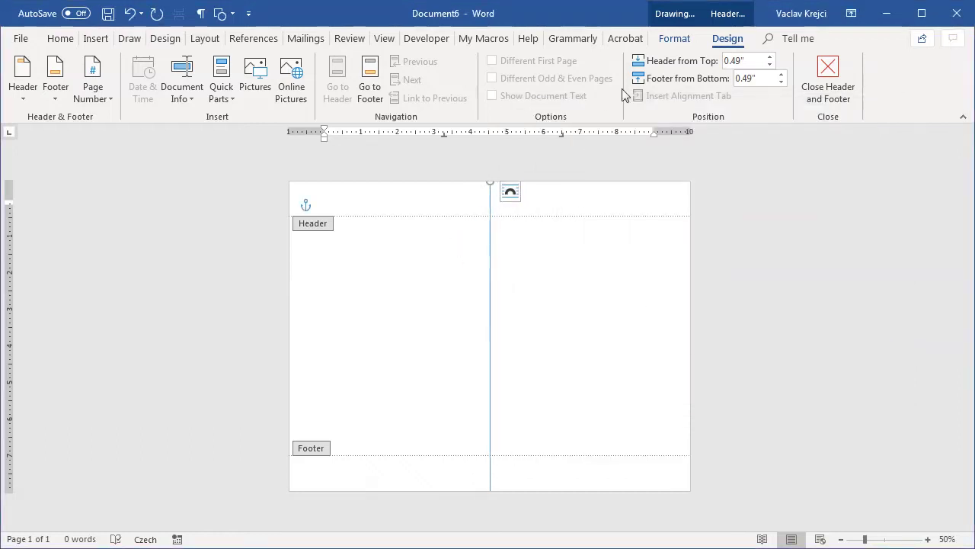
Step: Change the vertical fold line's outline to the darkest grey shade of white and finish editing the header
left_click(683, 44)
left_click(355, 79)
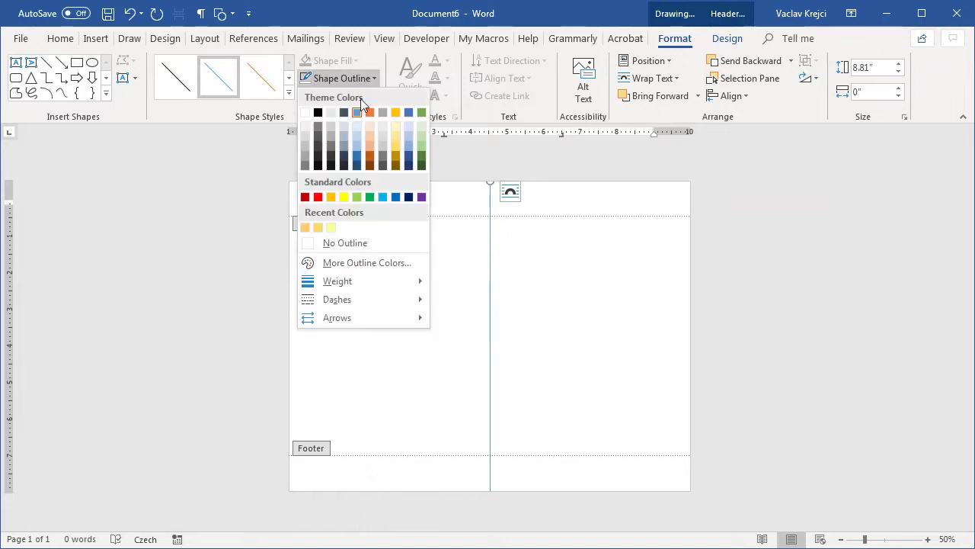
left_click(306, 165)
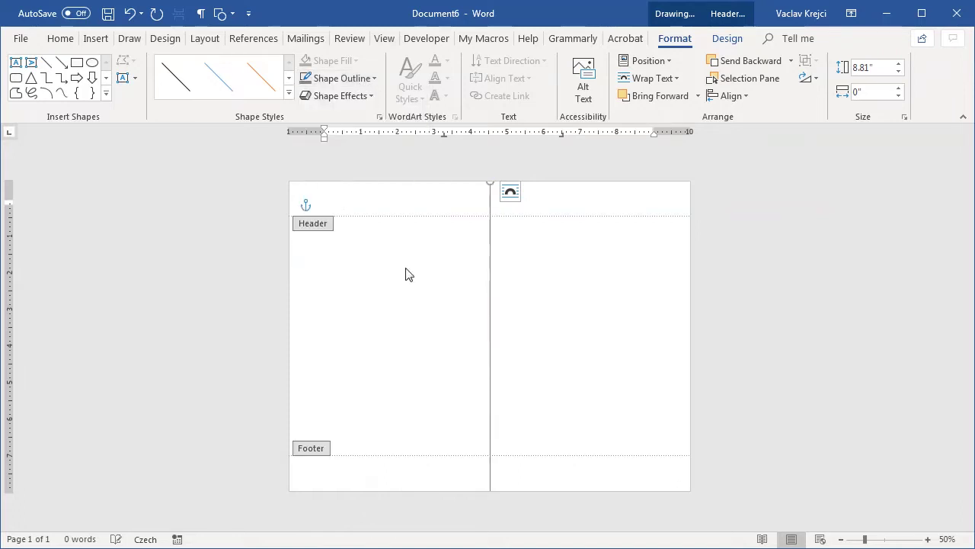
double_click(372, 332)
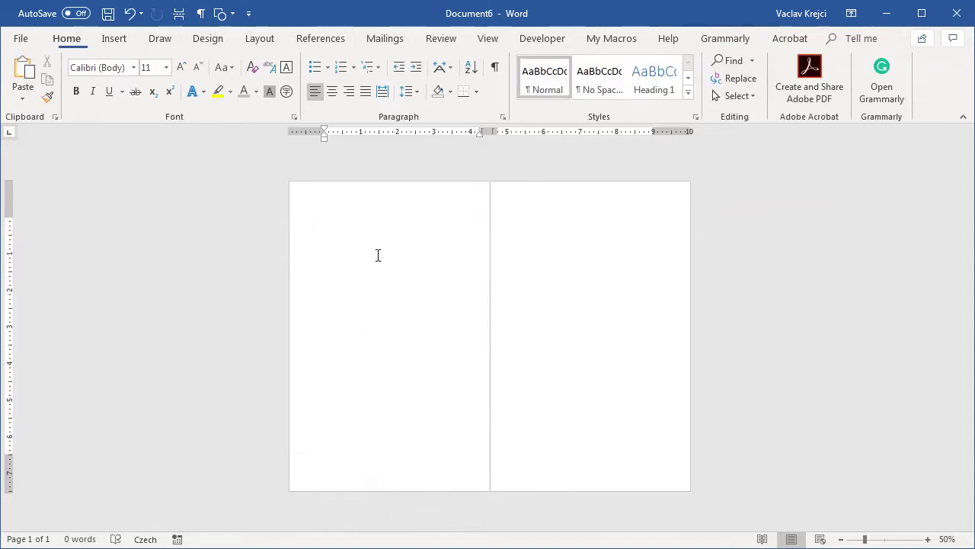
Step: Insert a page break after the first page's second column and place the cursor in the new page's second column
left_click(544, 341)
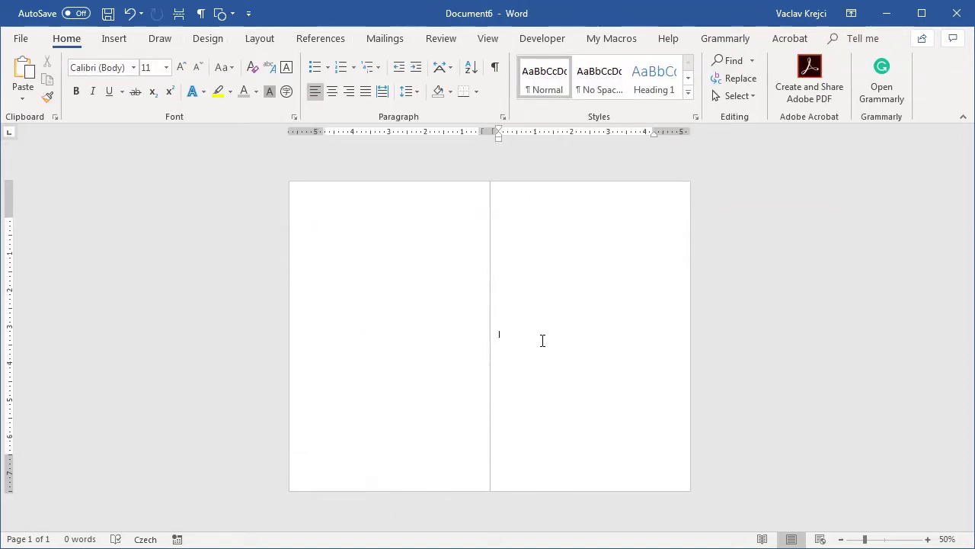
left_click(549, 352)
key("ctrl+Return")
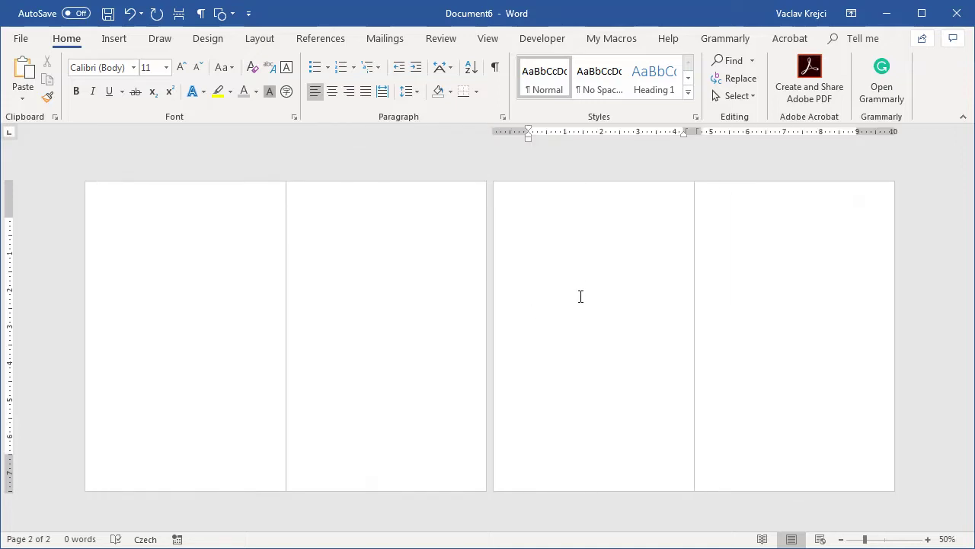
left_click(707, 277)
Step: Copy the lemon pattern photo from the Pexels page in the browser and paste it into the card document in Word
left_click(750, 533)
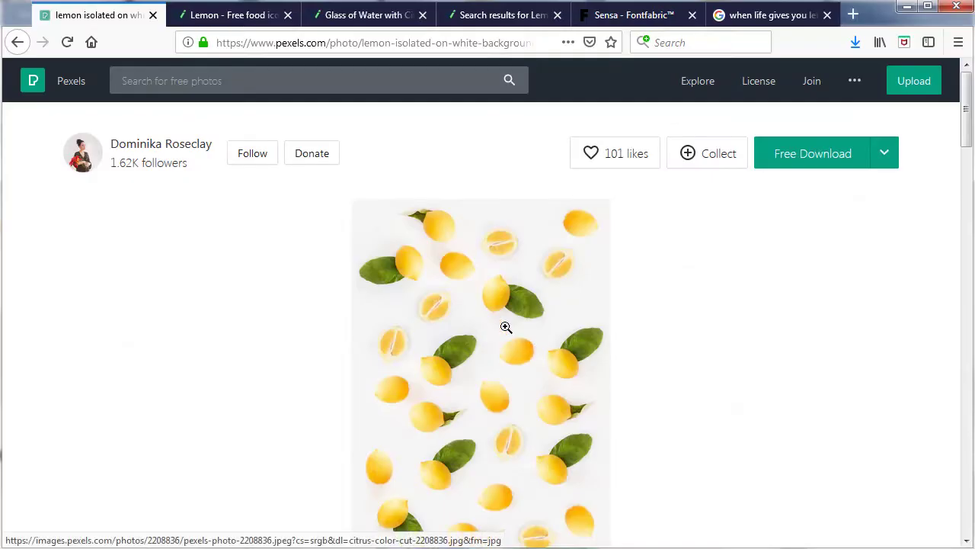
right_click(480, 280)
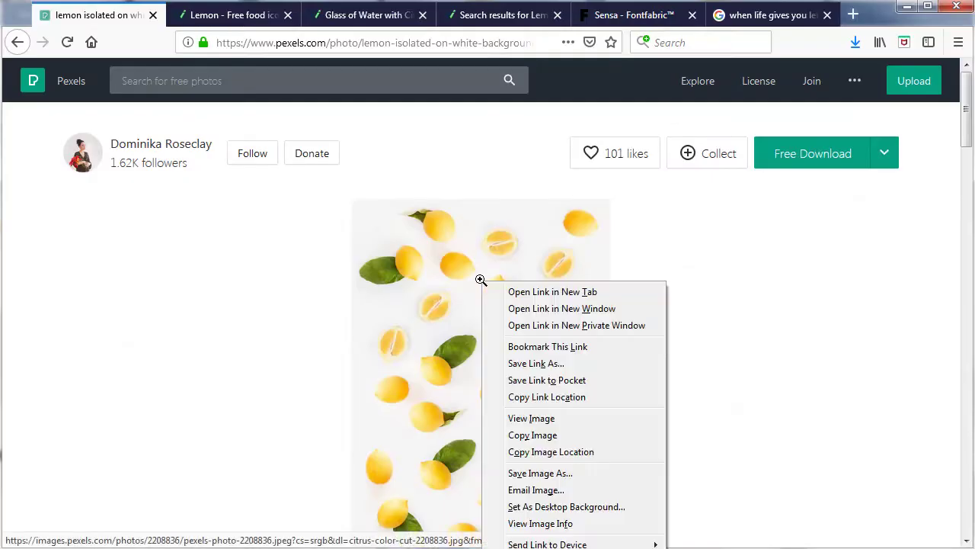
left_click(557, 439)
left_click(886, 155)
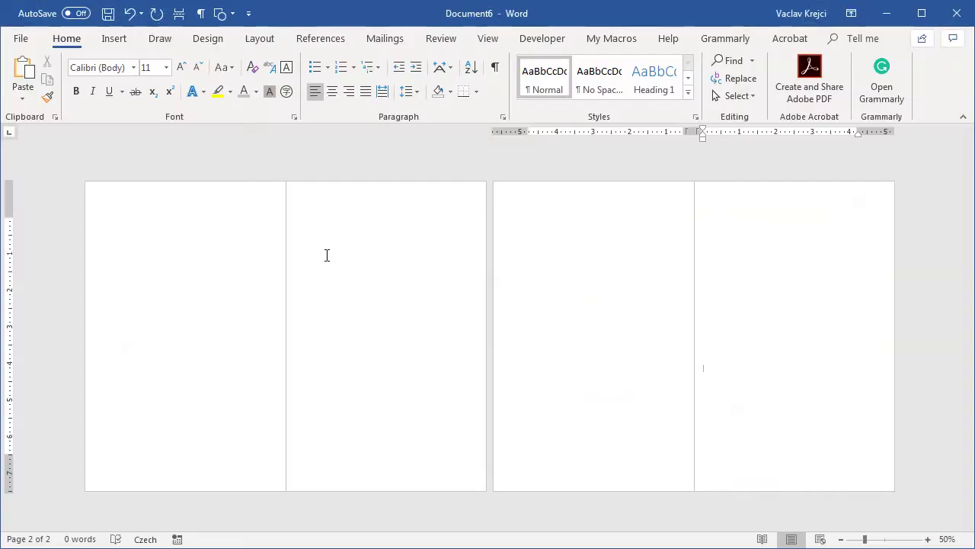
left_click(327, 255)
key("ctrl+v")
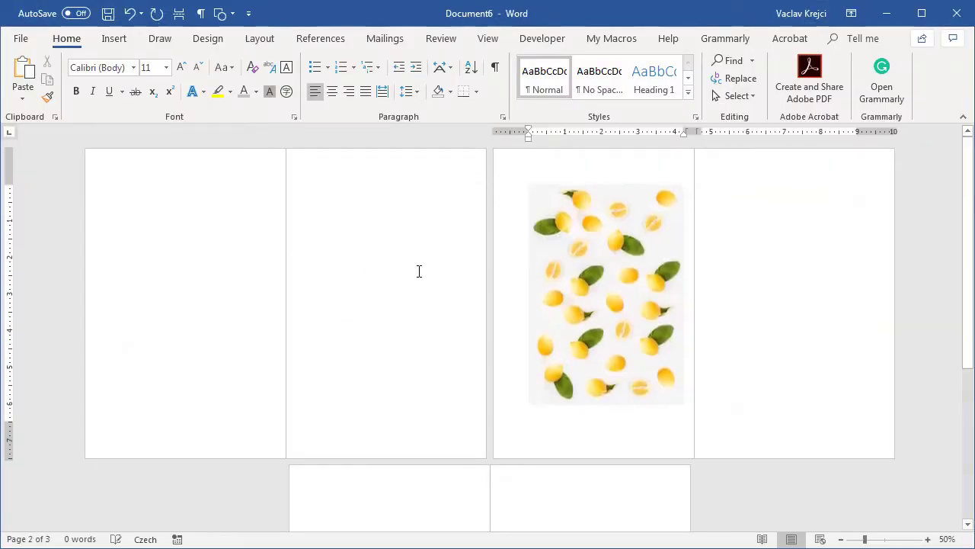
Step: Set the lemon picture's text wrapping to Behind Text and move it onto the right half of the first page
left_click(584, 254)
left_click(705, 196)
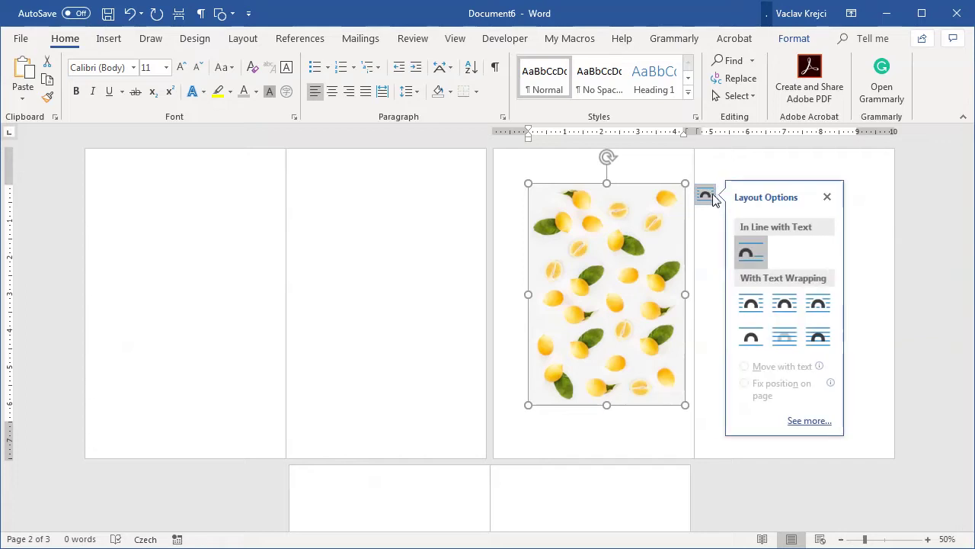
left_click(785, 340)
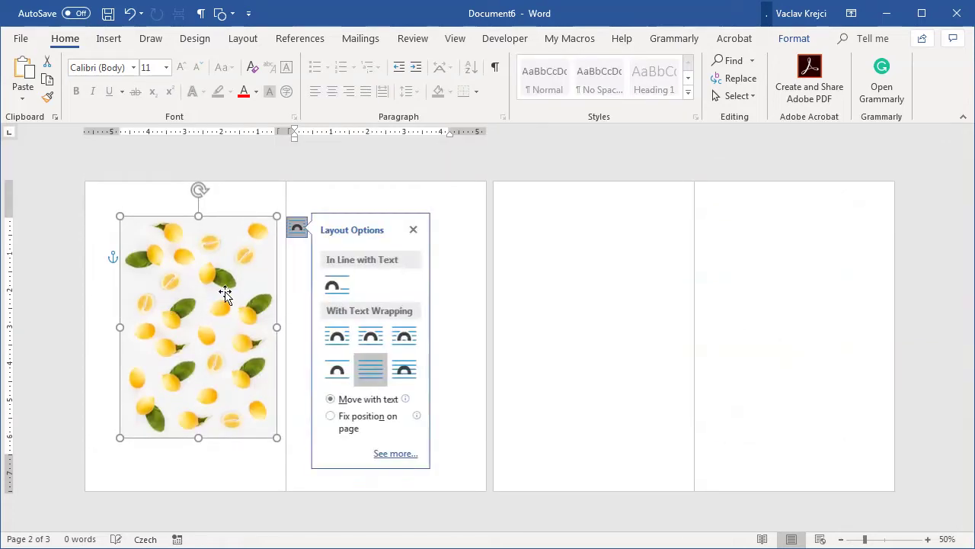
left_click_drag(224, 294, 332, 264)
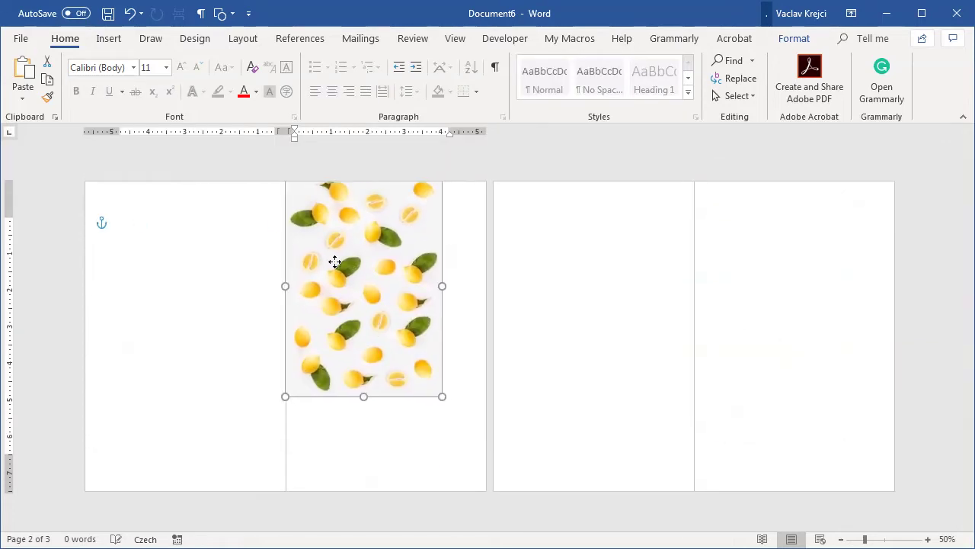
Step: Enlarge the lemon picture proportionally and align it with the fold so it covers the whole right half of the first page
left_click_drag(441, 397, 492, 455)
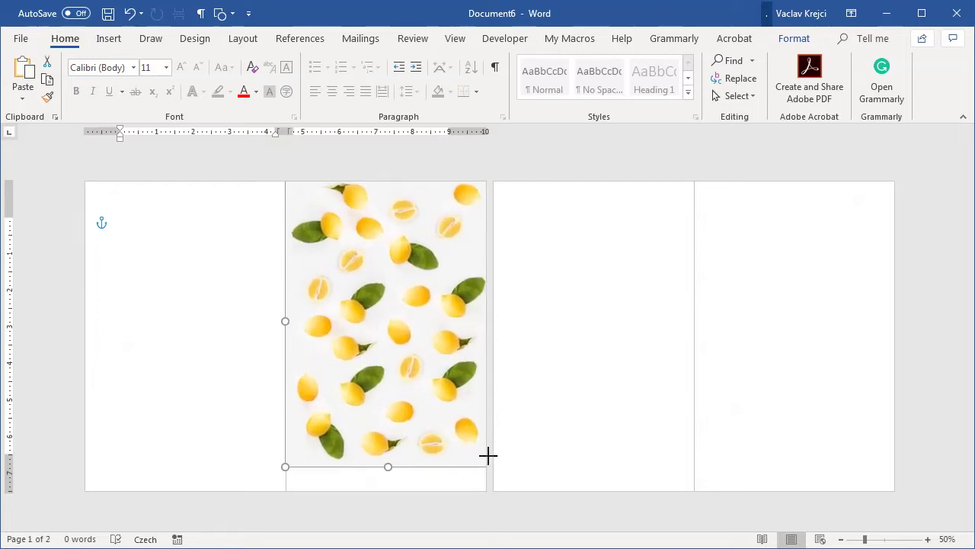
left_click_drag(442, 414, 438, 385)
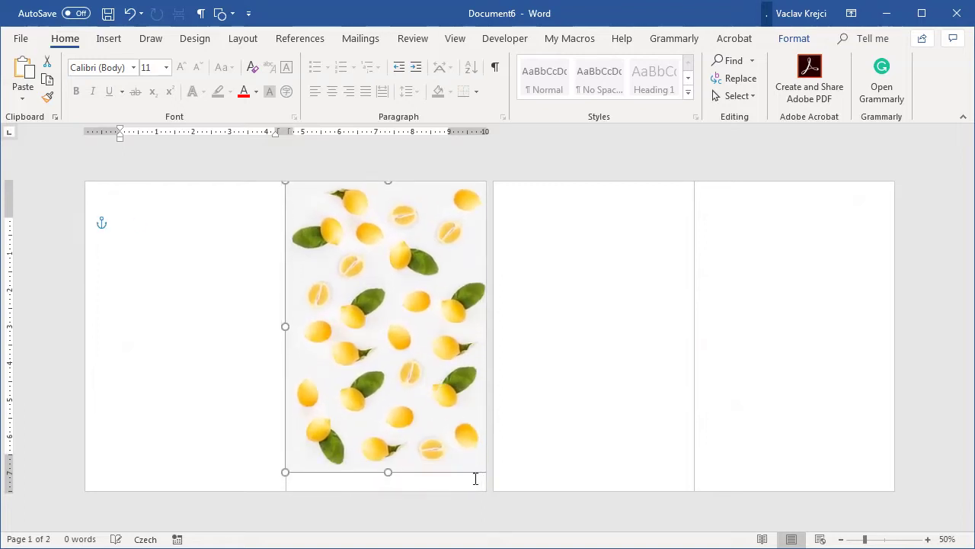
left_click_drag(285, 472, 269, 490)
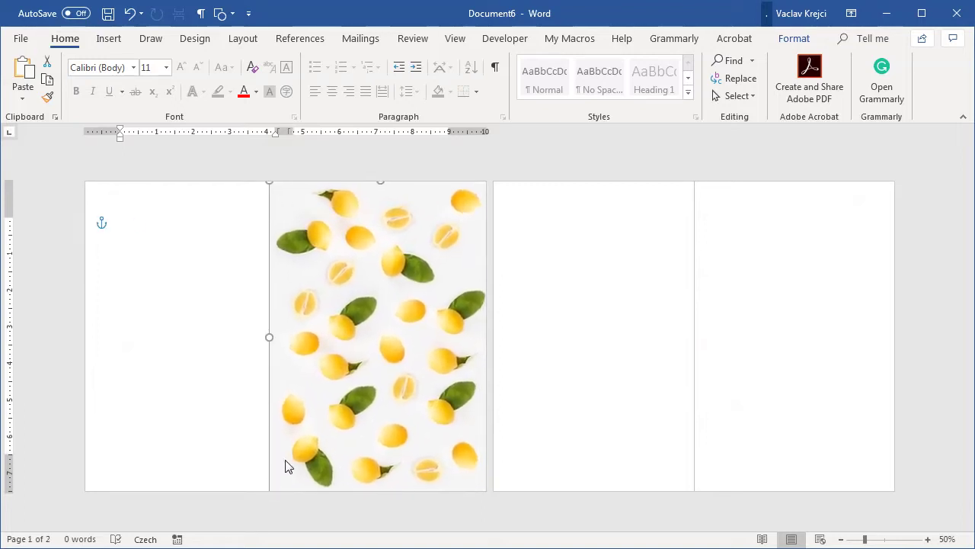
mouse_move(308, 415)
left_mouse_down()
mouse_move(335, 414)
mouse_move(322, 413)
left_mouse_up()
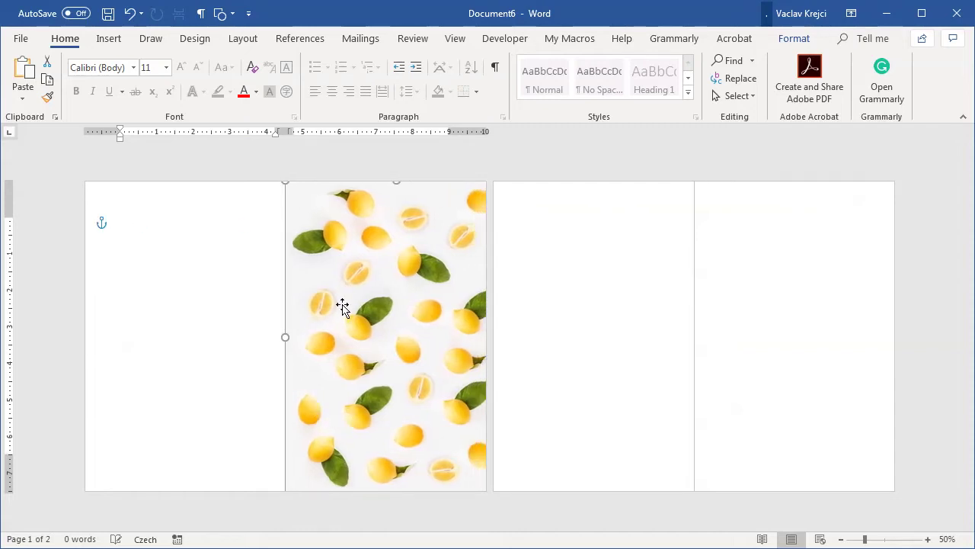
left_click(181, 254)
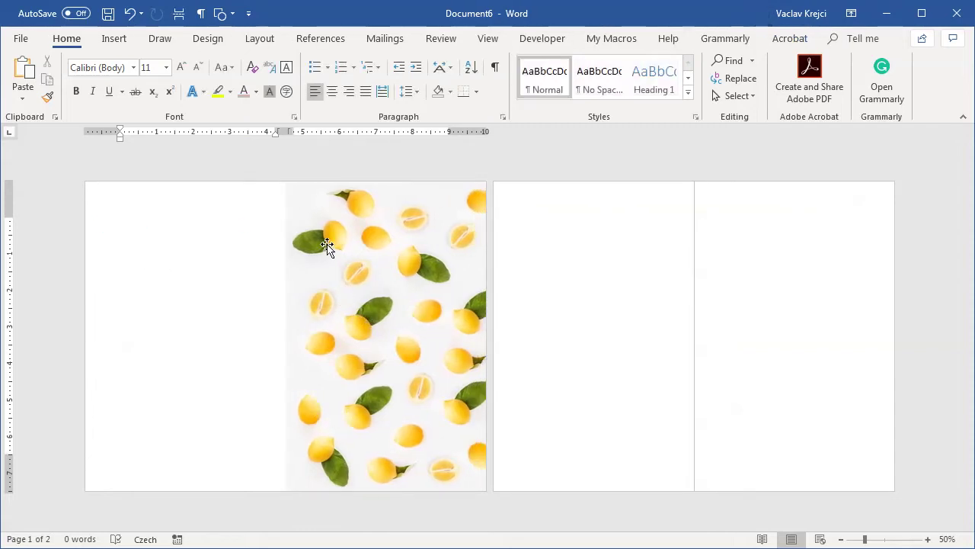
Step: Draw a text box about 5.92" high and 4.25" wide over the lemon picture and enter "when life gives you lemons"
left_click(120, 38)
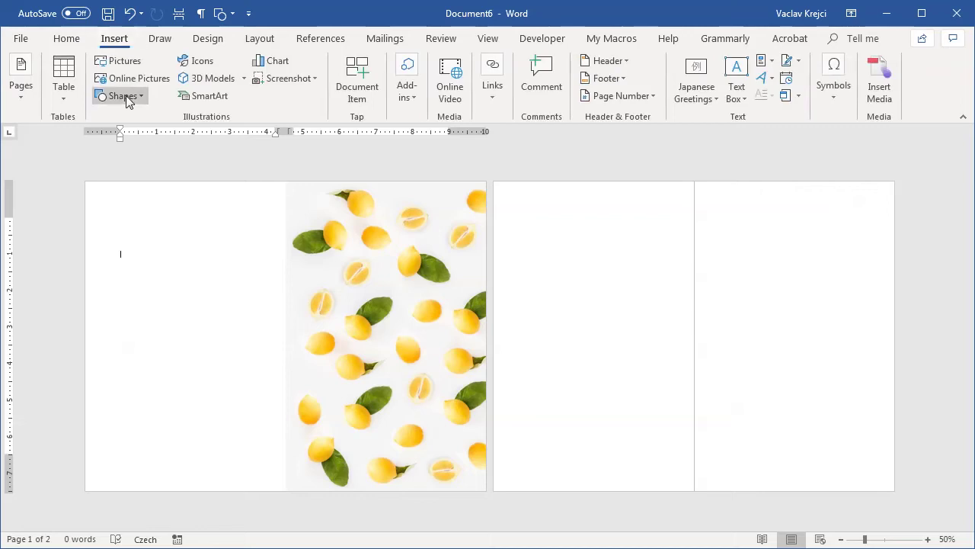
left_click(128, 101)
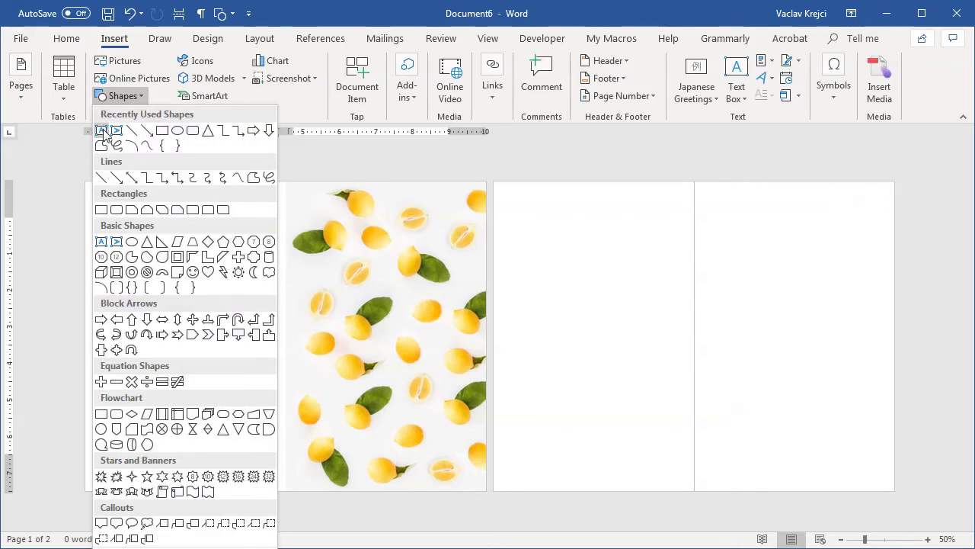
left_click(102, 130)
left_click_drag(303, 218, 459, 434)
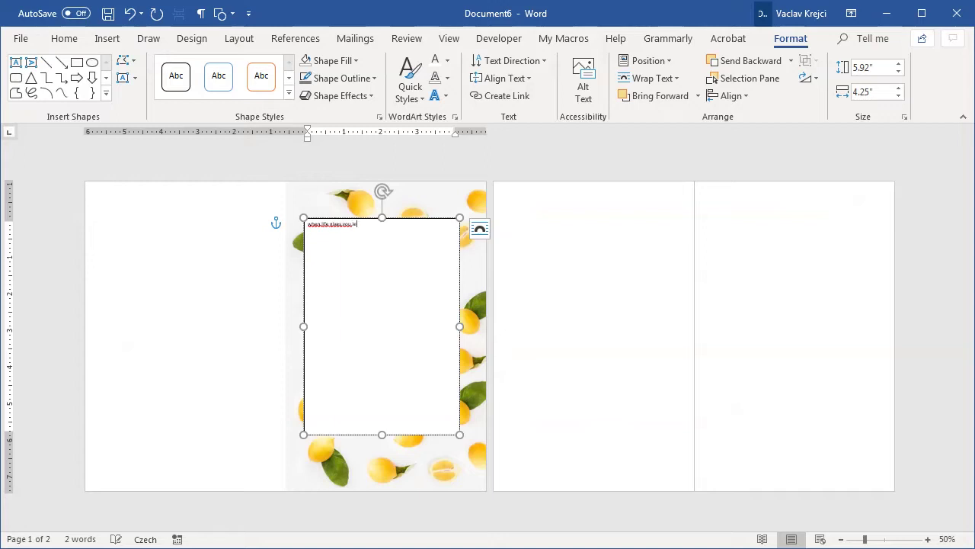
Step: Set the text box's proofing language to English (United States) and turn off spelling and grammar checking for it
key("ctrl+a")
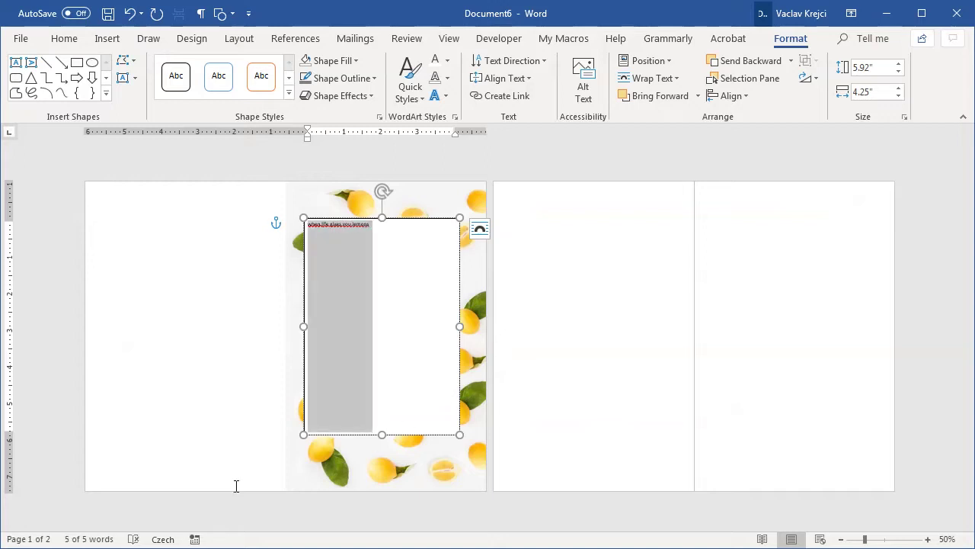
left_click(163, 539)
left_click(420, 208)
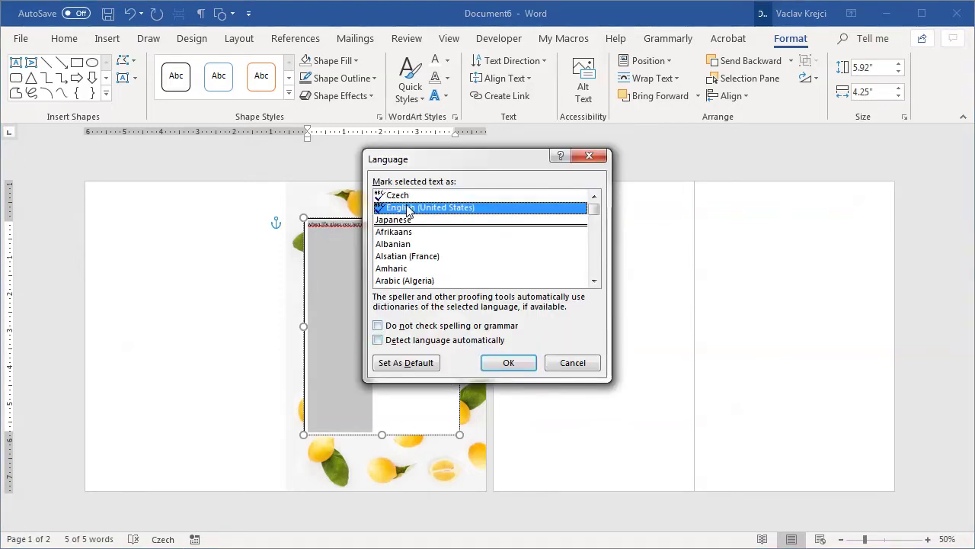
left_click(424, 326)
left_click(504, 360)
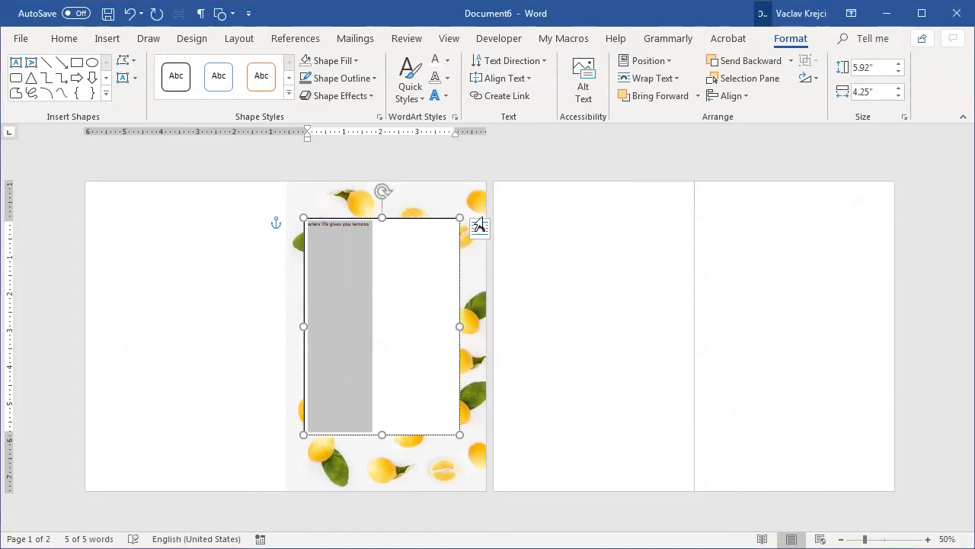
Step: Enlarge the quote in the text box to 72 pt
left_click(66, 41)
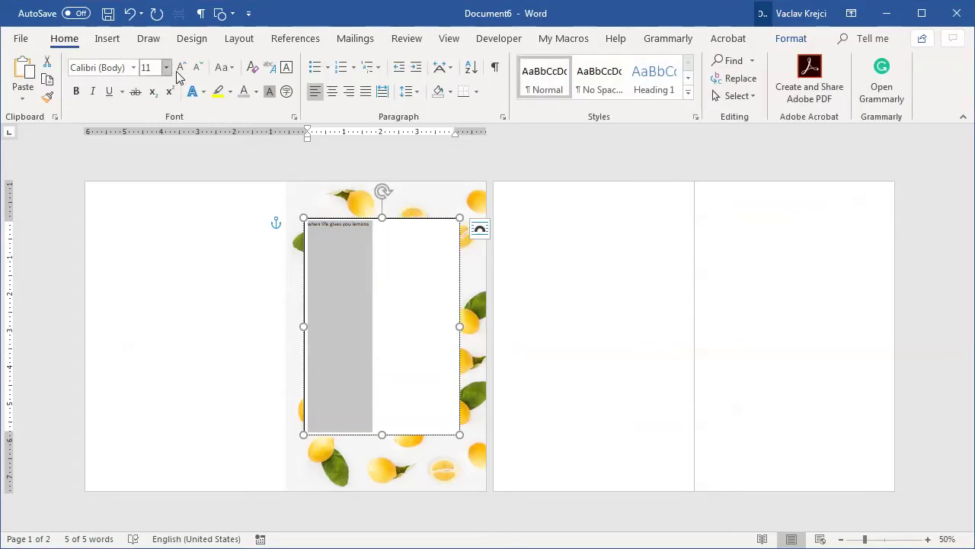
left_click(180, 68)
left_click(180, 68)
left_click(180, 68)
left_click(180, 68)
left_click(179, 68)
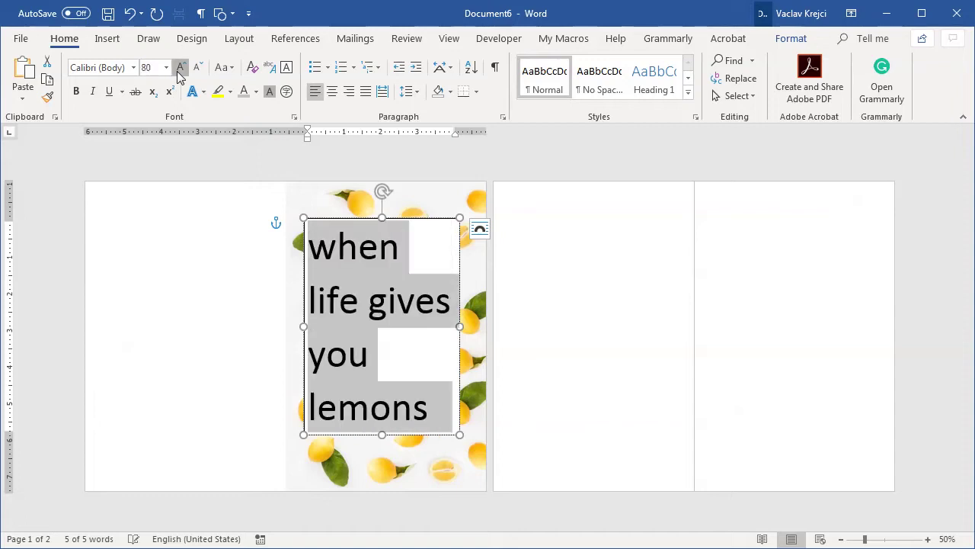
left_click(179, 68)
left_click(197, 70)
left_click(198, 70)
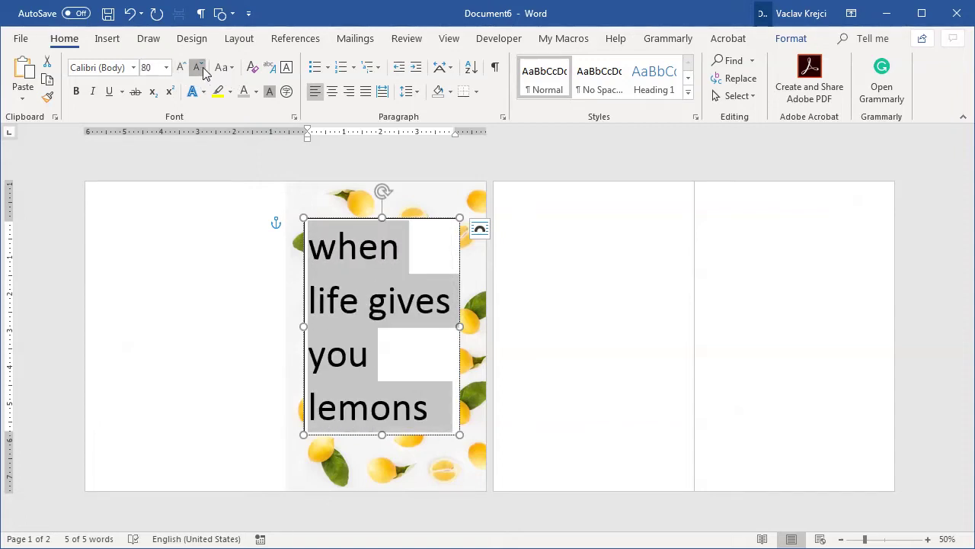
left_click(197, 68)
Step: Switch to the browser and look through the Sensa font family's page on Fontfabric
key("alt+Tab")
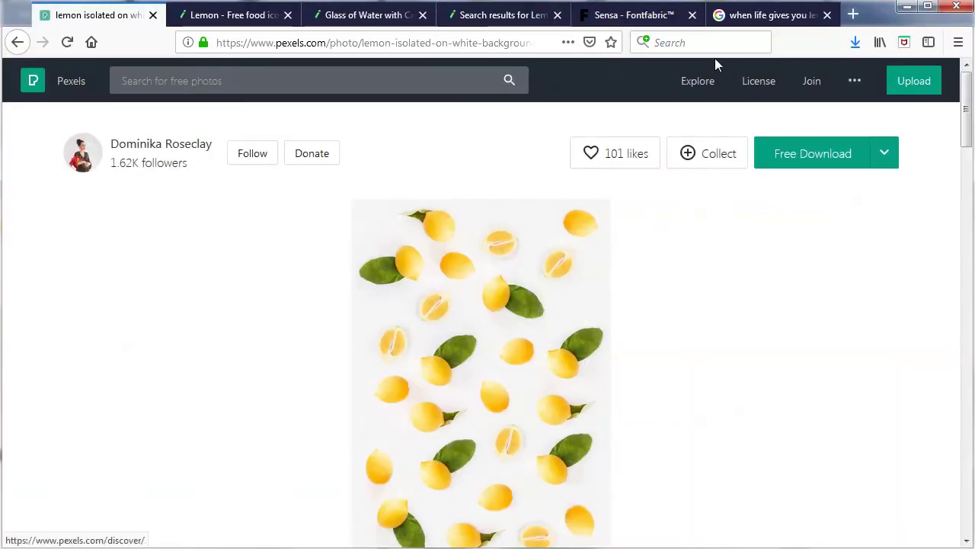
left_click(617, 15)
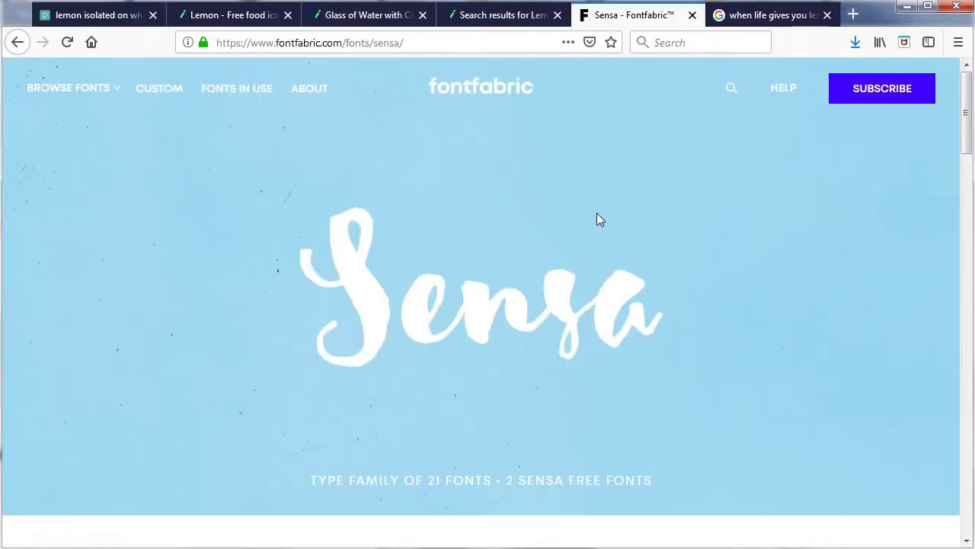
scroll(771, 281, "down", 4)
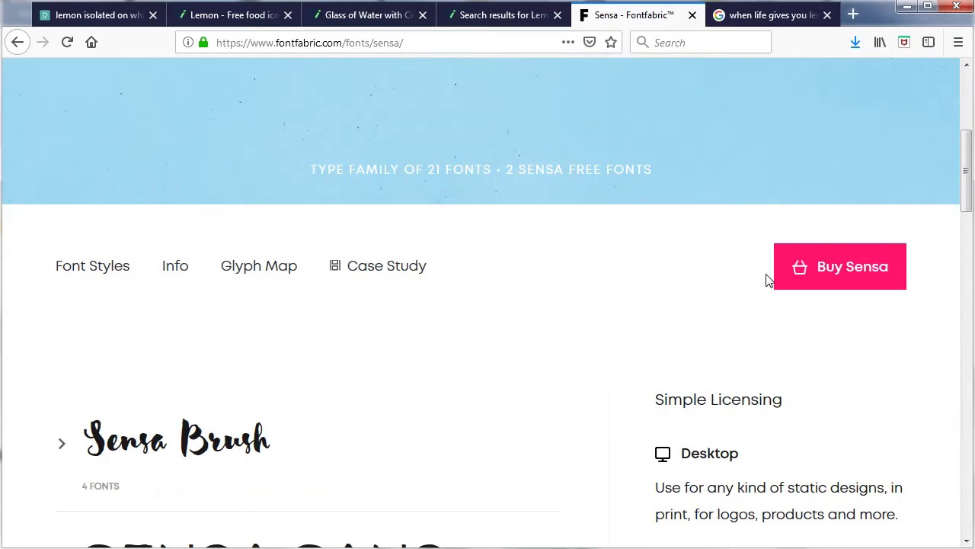
scroll(562, 282, "down", 2)
scroll(572, 316, "down", 5)
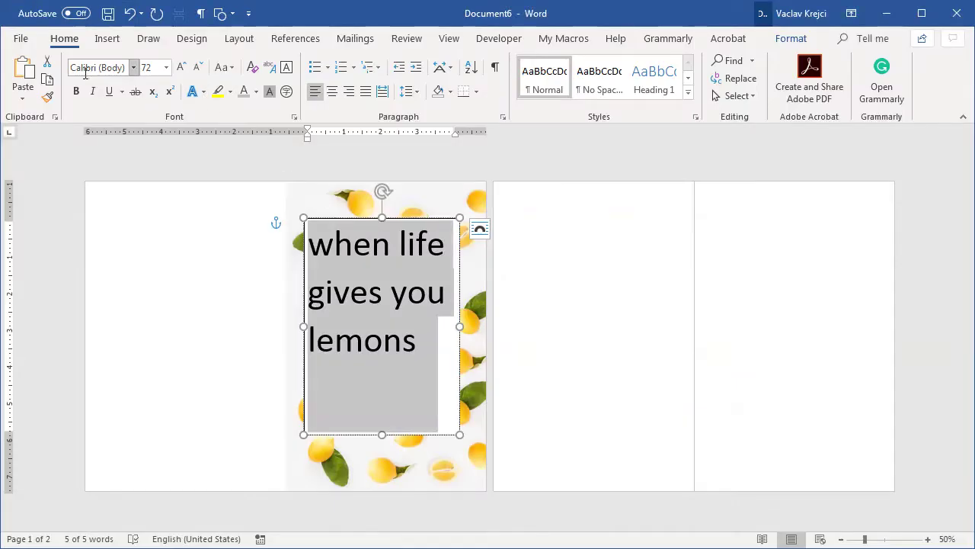
Step: Change the quote's font to Sensa Brush Fi in Word and enlarge it to 100 pt
left_click(99, 67)
type("Sensa Brush Fi")
key("Return")
left_click(181, 68)
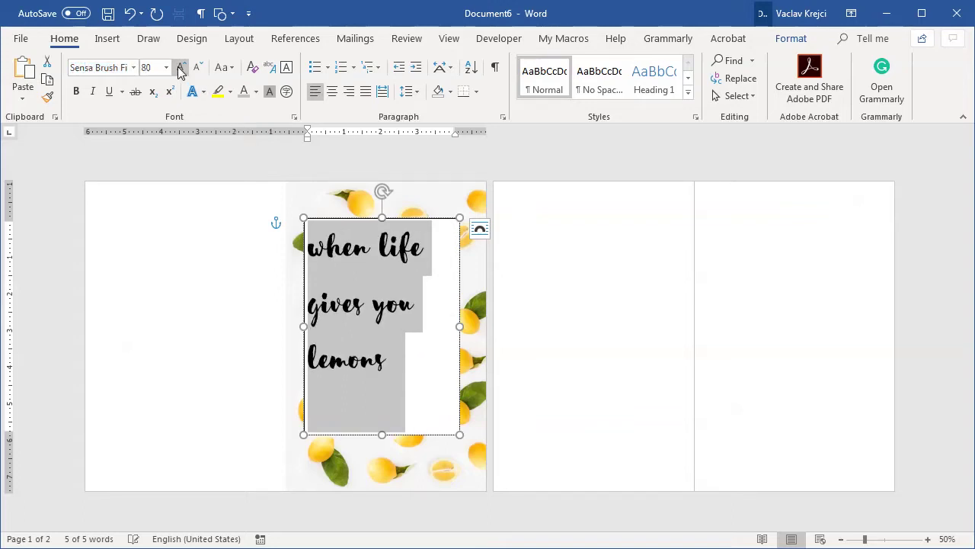
left_click(180, 68)
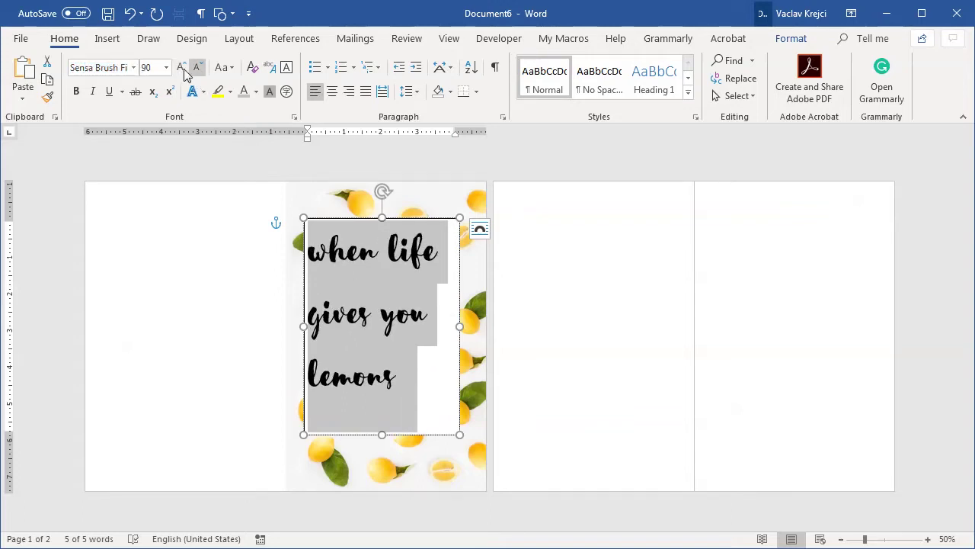
left_click(181, 68)
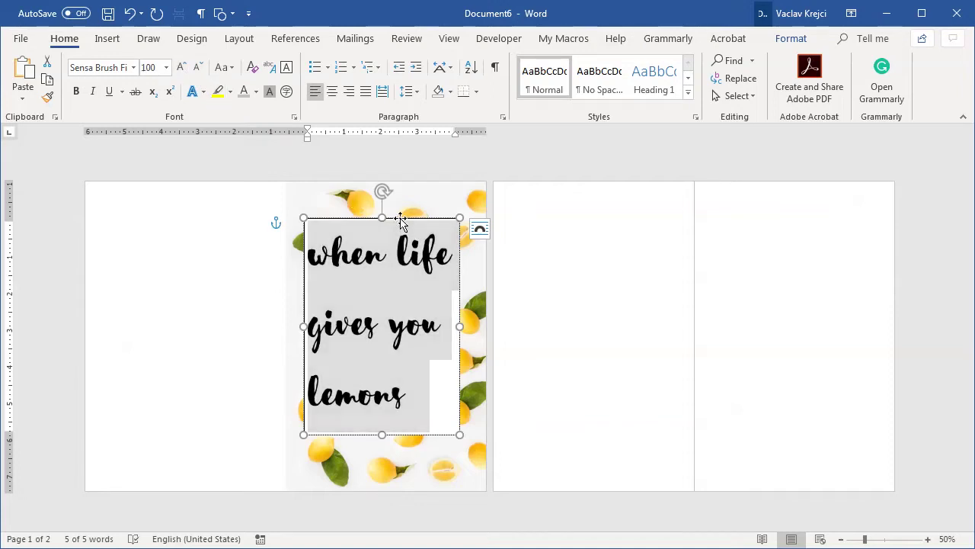
Step: Remove the fill and the outline from the quote's text box on the lemon cover
left_click(401, 222)
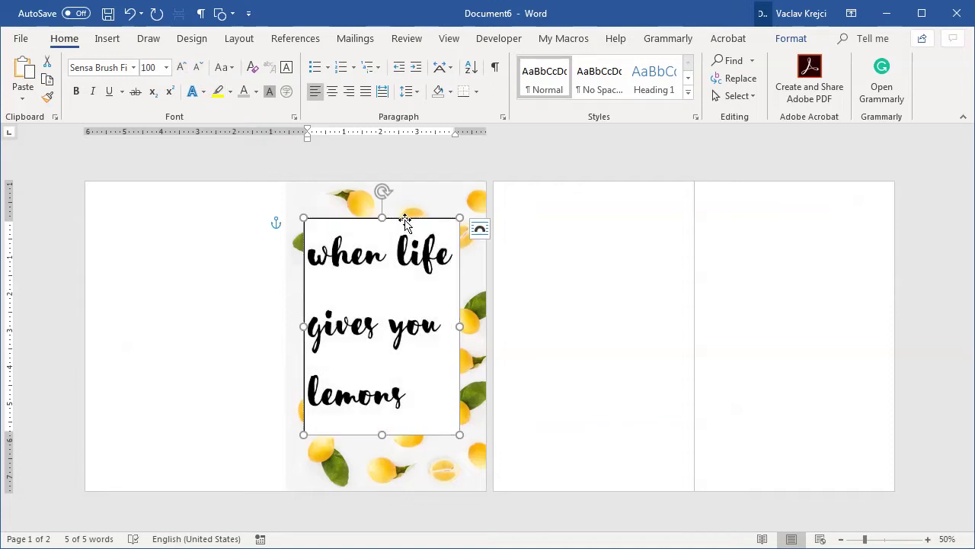
left_click(790, 39)
left_click(345, 60)
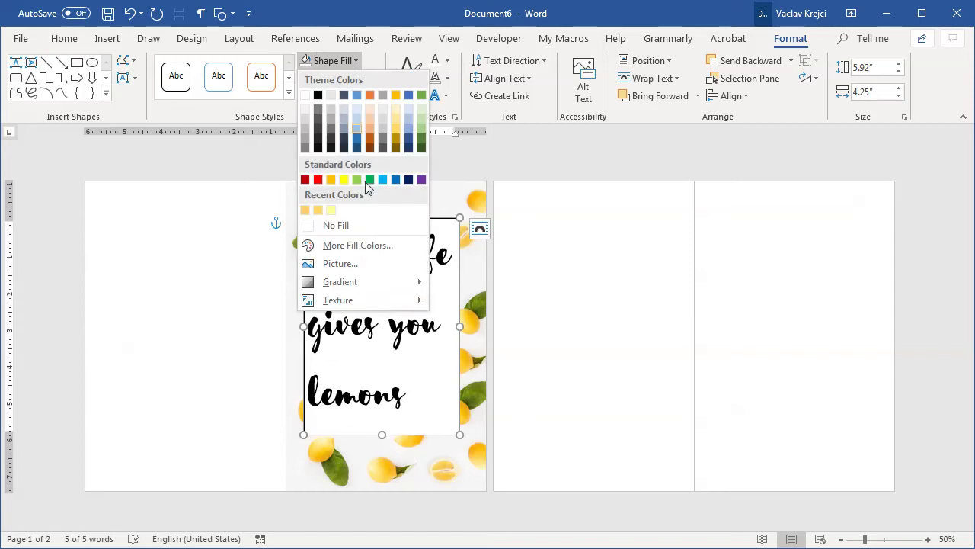
left_click(336, 226)
left_click(342, 78)
left_click(366, 242)
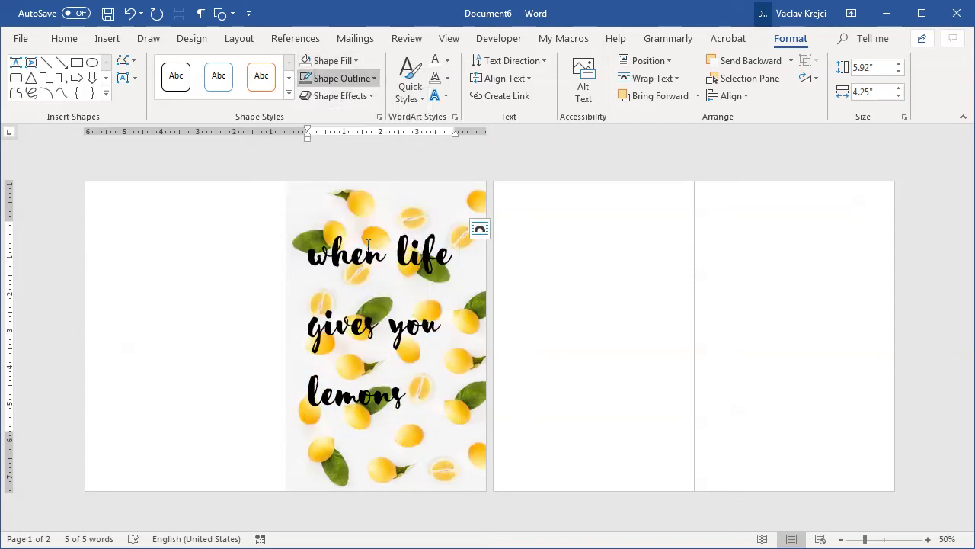
Step: Centre the quote's text horizontally and shift its text box slightly down and to the right on the cover
left_click(67, 38)
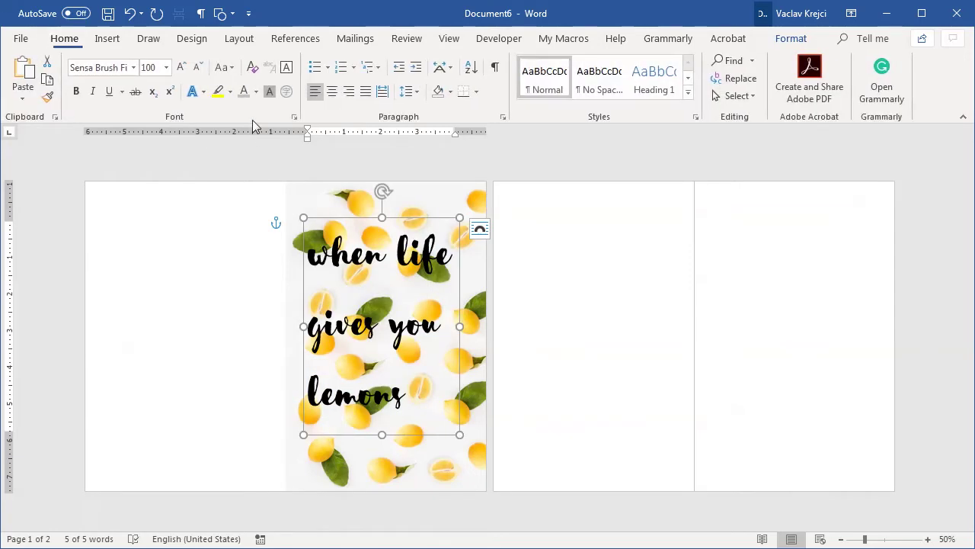
left_click(331, 90)
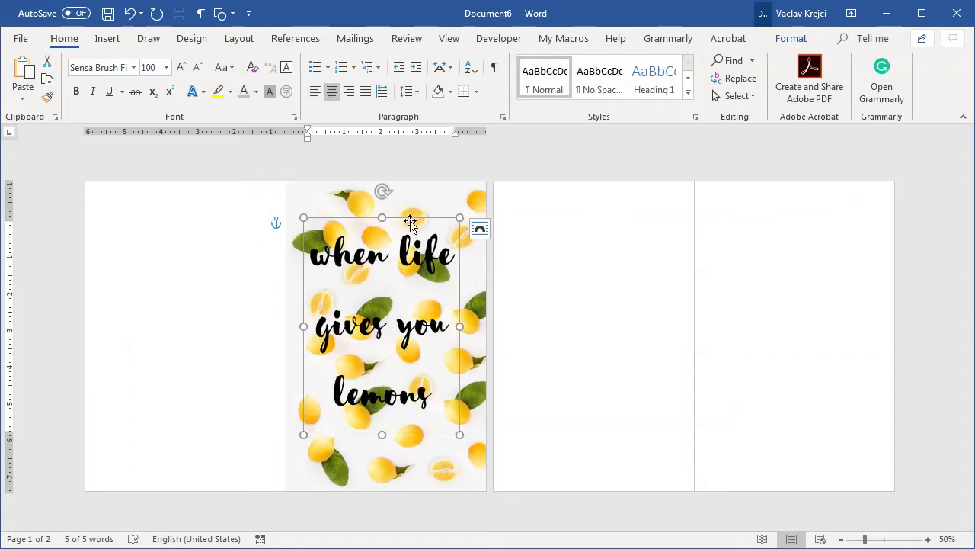
left_click_drag(410, 221, 416, 231)
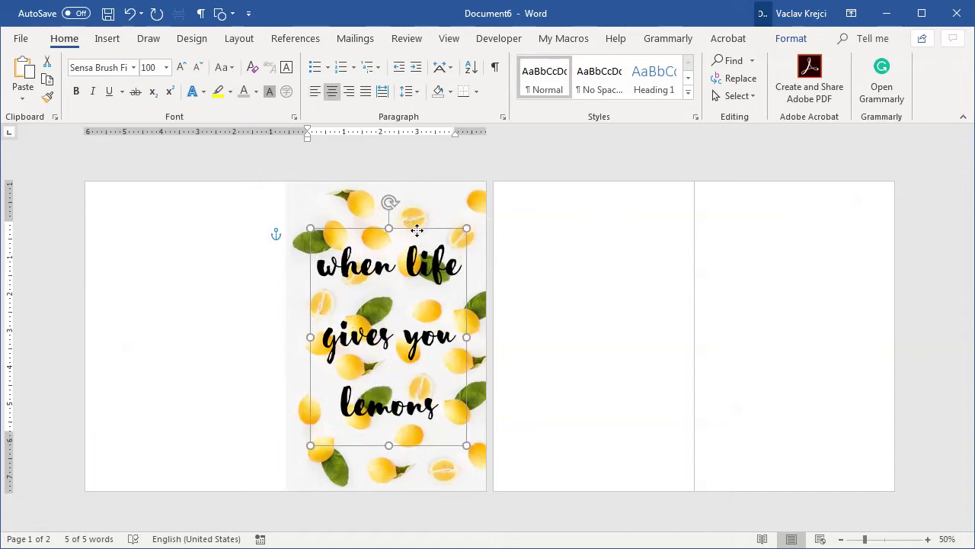
Step: Set the quote's paragraph spacing after to 0 and its line spacing to Multiple at 0.7
left_click(408, 93)
left_click(472, 221)
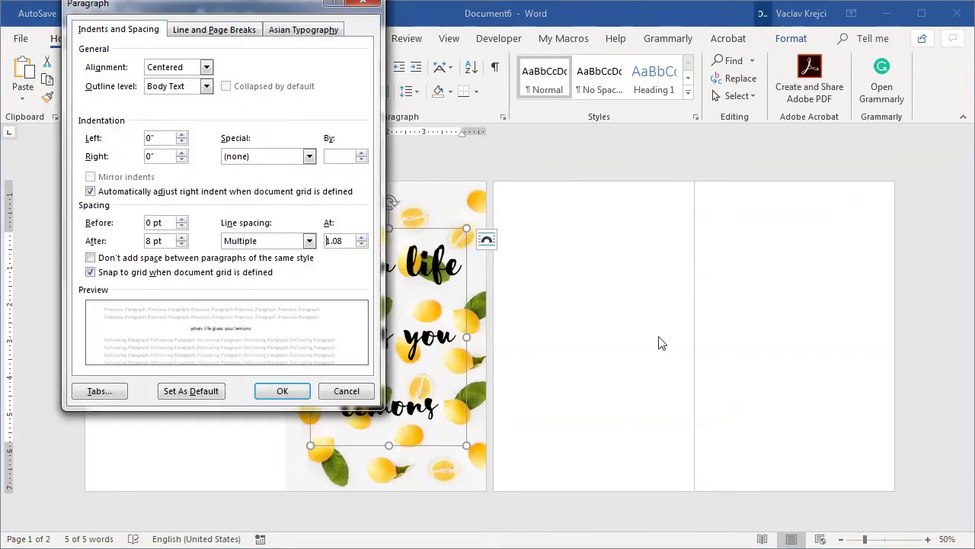
double_click(156, 241)
type("0")
left_click_drag(211, 10, 652, 103)
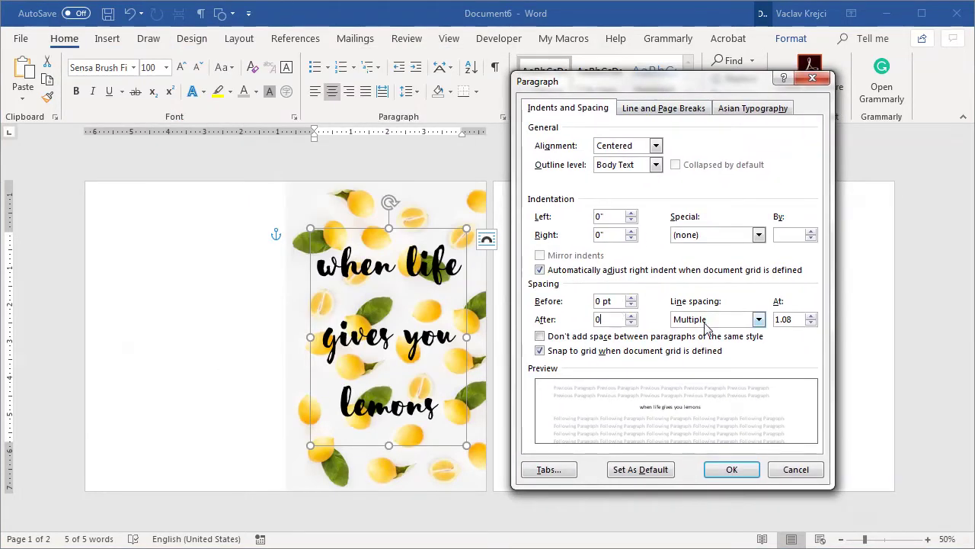
key("Tab")
key("Tab")
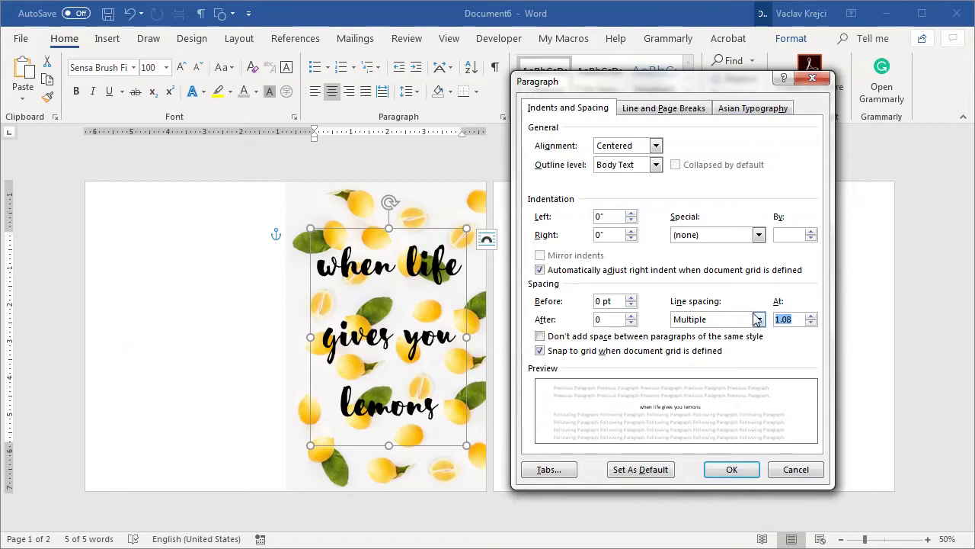
type("0.7")
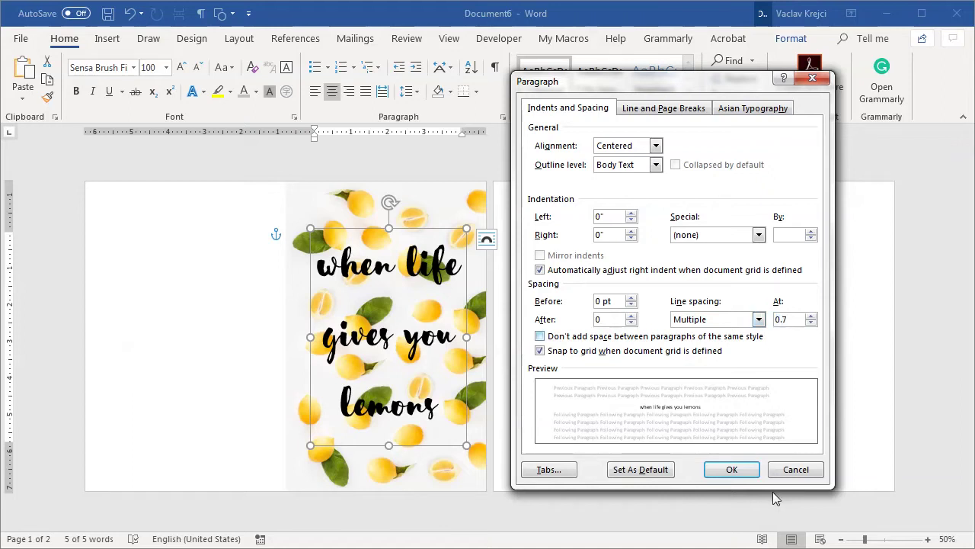
left_click(733, 469)
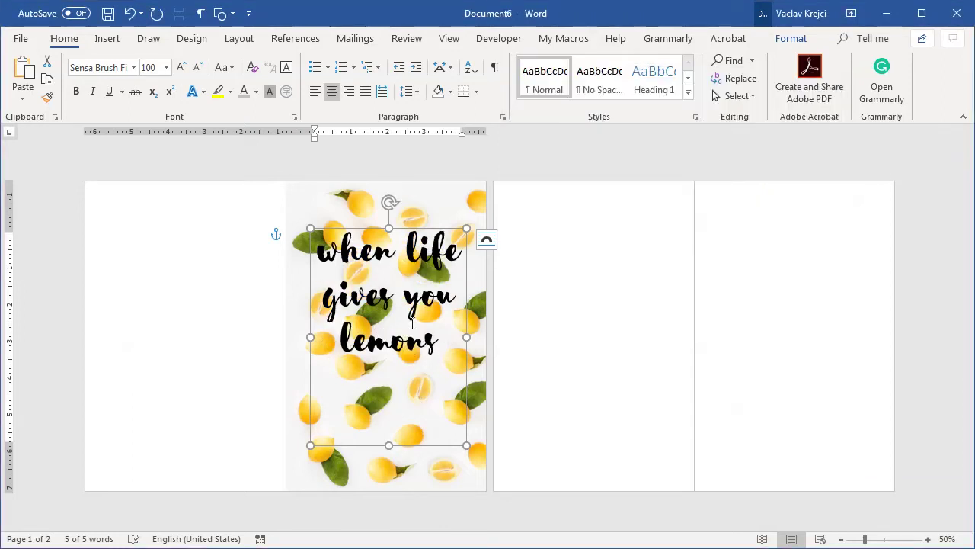
Step: Align the quote vertically to the middle of its text box and heighten the box to about 6.21"
left_click(778, 42)
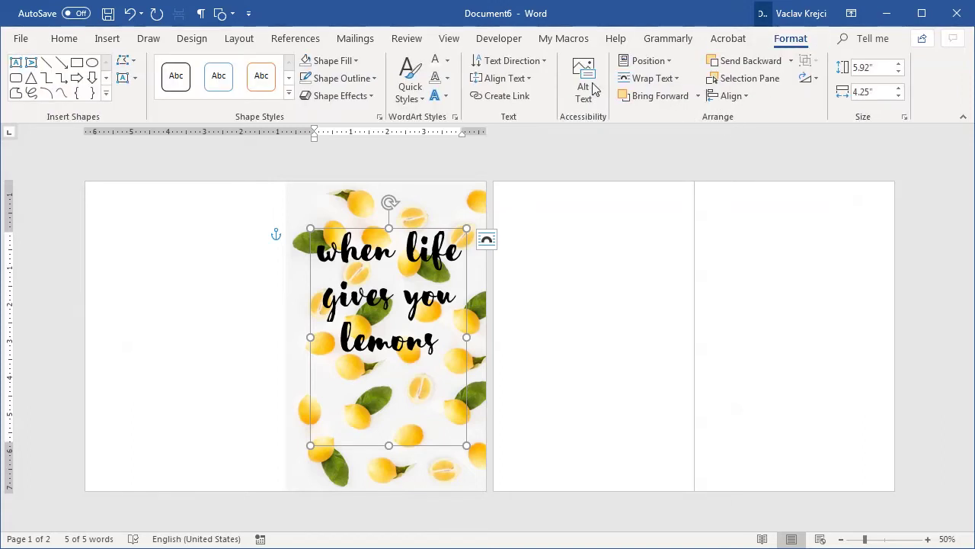
left_click(512, 79)
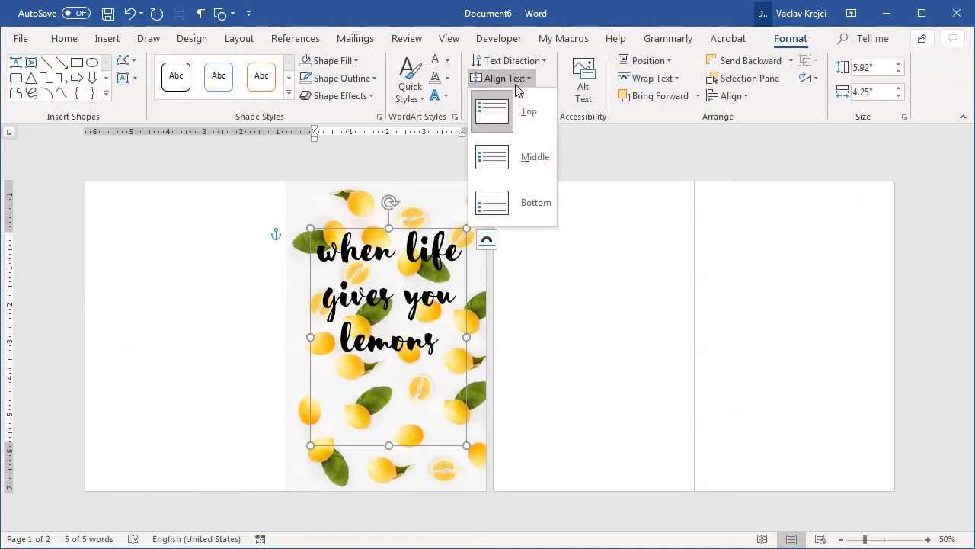
left_click(534, 157)
left_click_drag(389, 446, 393, 455)
Step: Copy the quote's text box to the right half of the second page and position it there
key("ctrl+z")
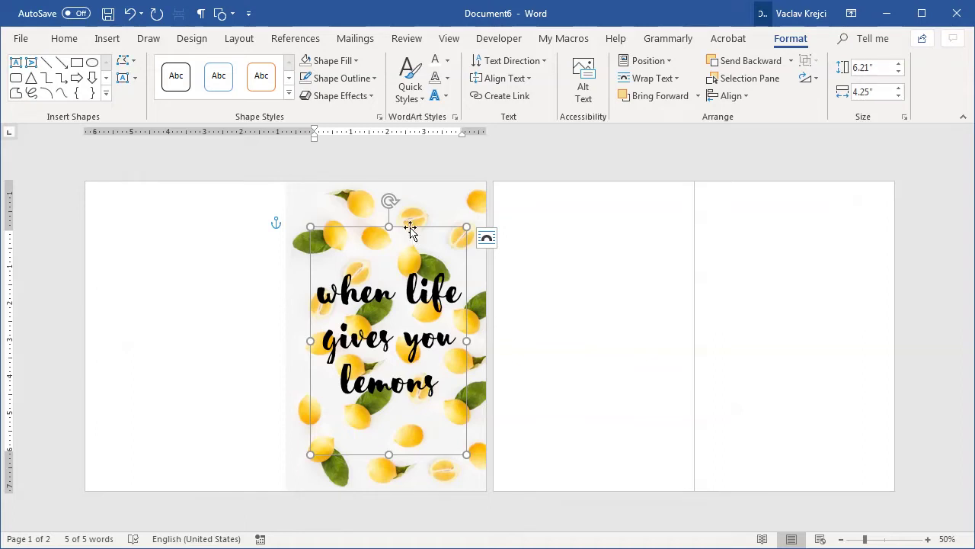
left_click(751, 233)
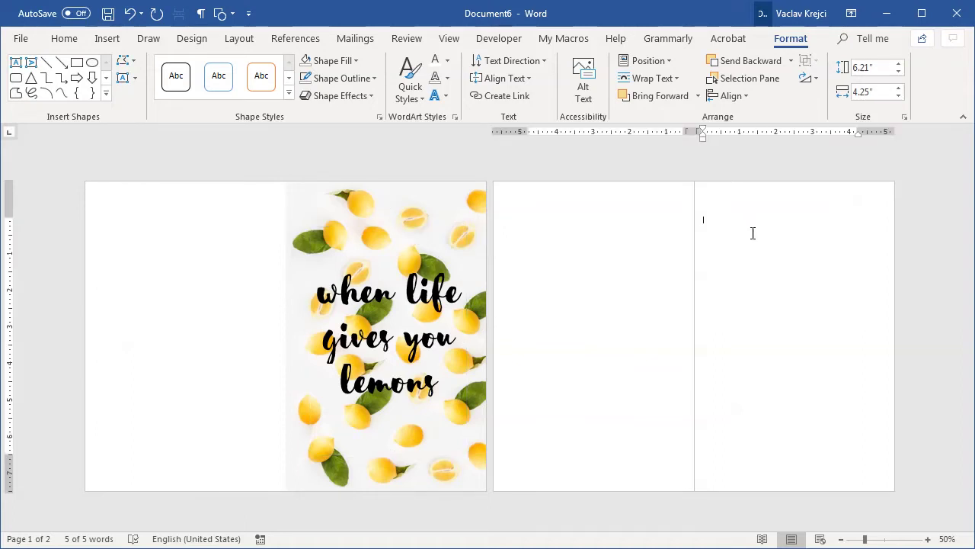
key("ctrl+v")
left_click_drag(806, 221, 818, 232)
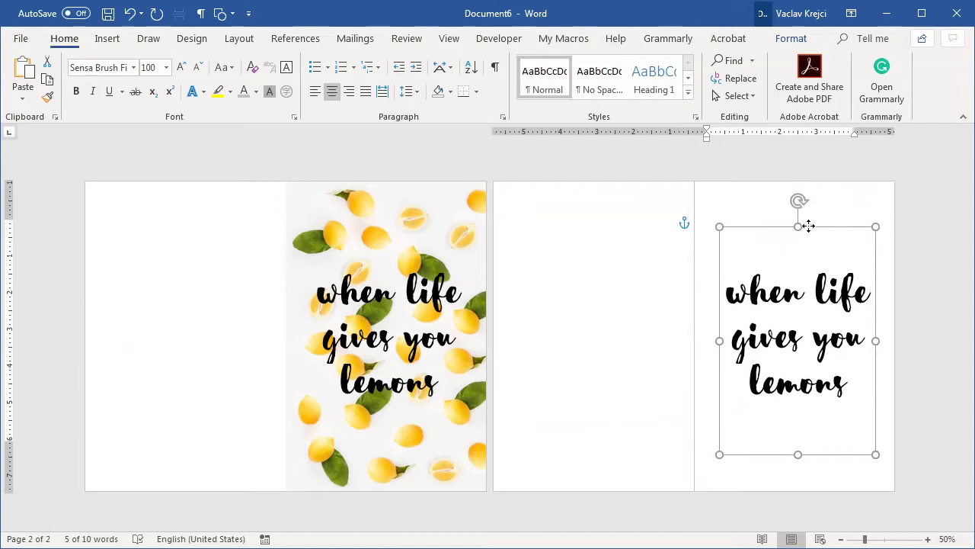
triple_click(814, 296)
type("add vo")
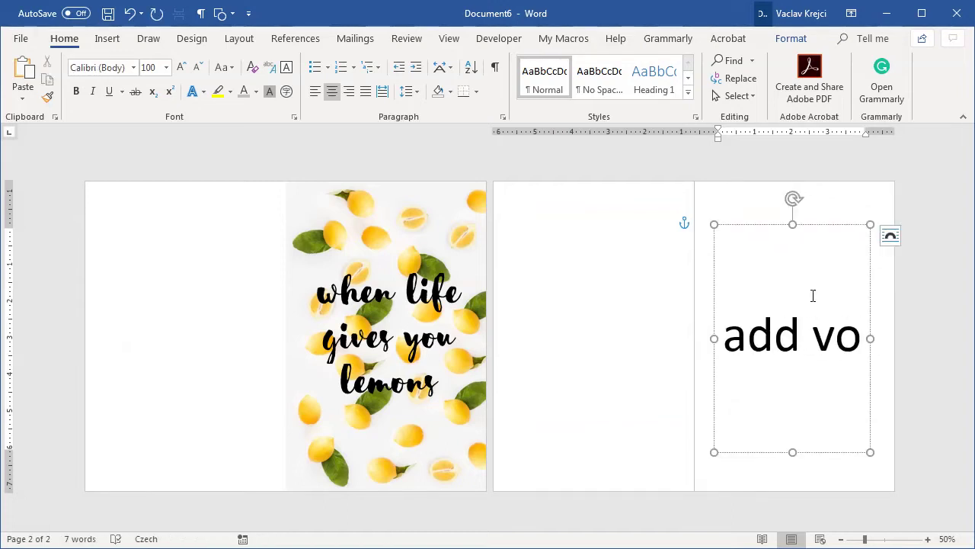
key("ctrl+z")
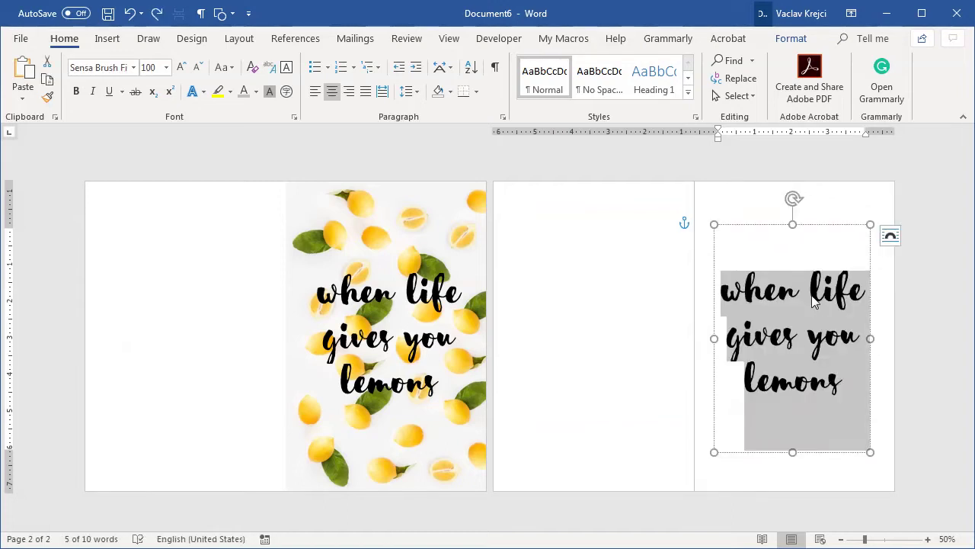
Step: Replace the text in the second page's text box with "add vodka and enjoy your birthday", keeping the brush font
left_click_drag(808, 300, 855, 381)
type("add vo")
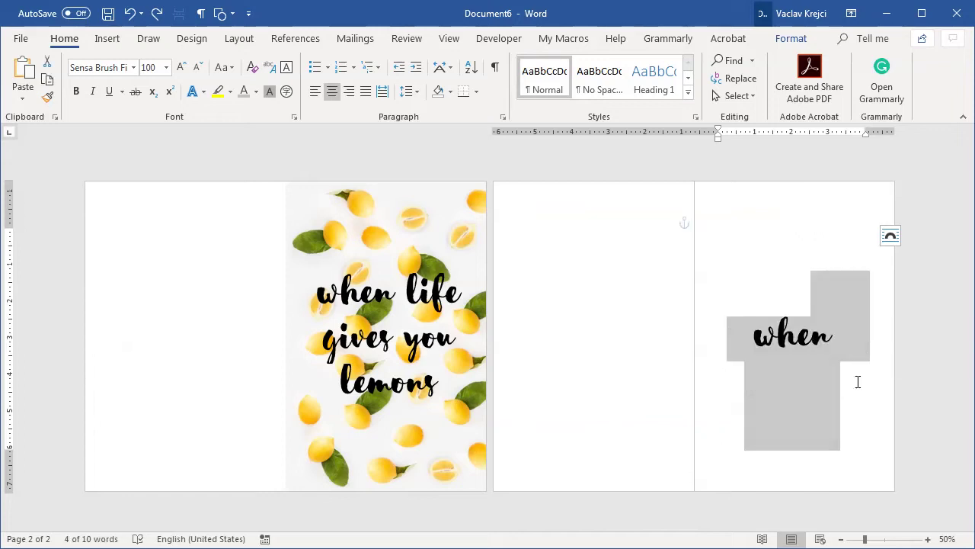
type("dka")
key("BackSpace")
key("BackSpace")
type("odk")
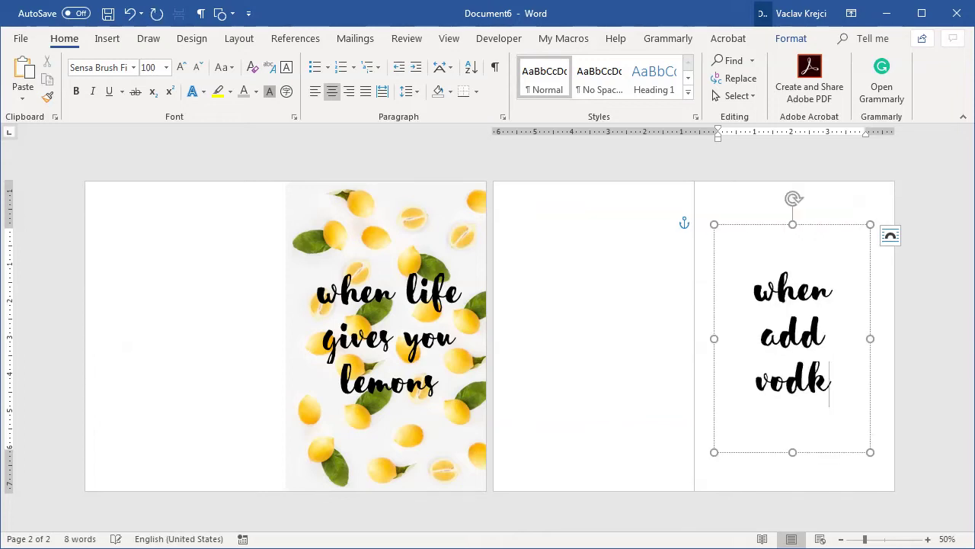
type("a and enjoy")
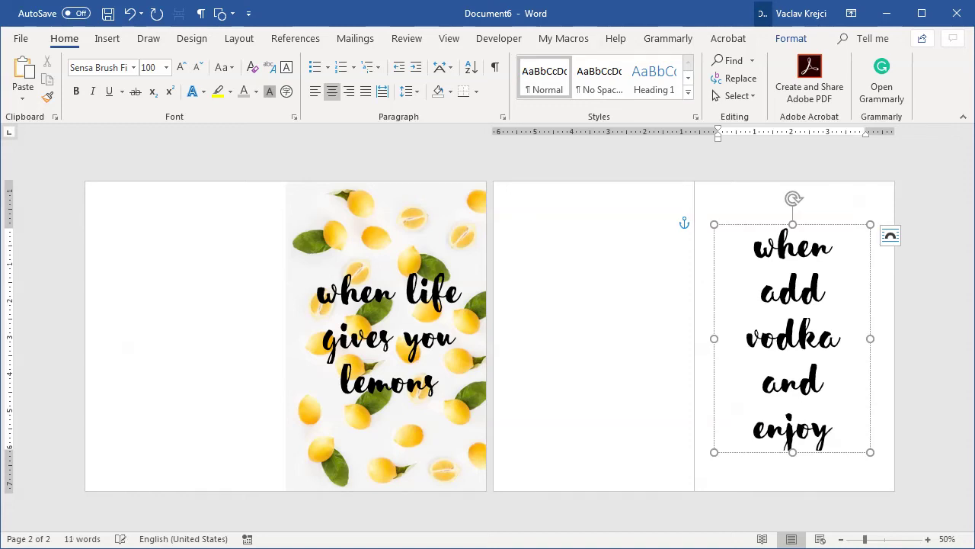
double_click(814, 234)
key("BackSpace")
Step: Reduce the birthday message to 90 pt and move its text box slightly down on the second page
key("ctrl+a")
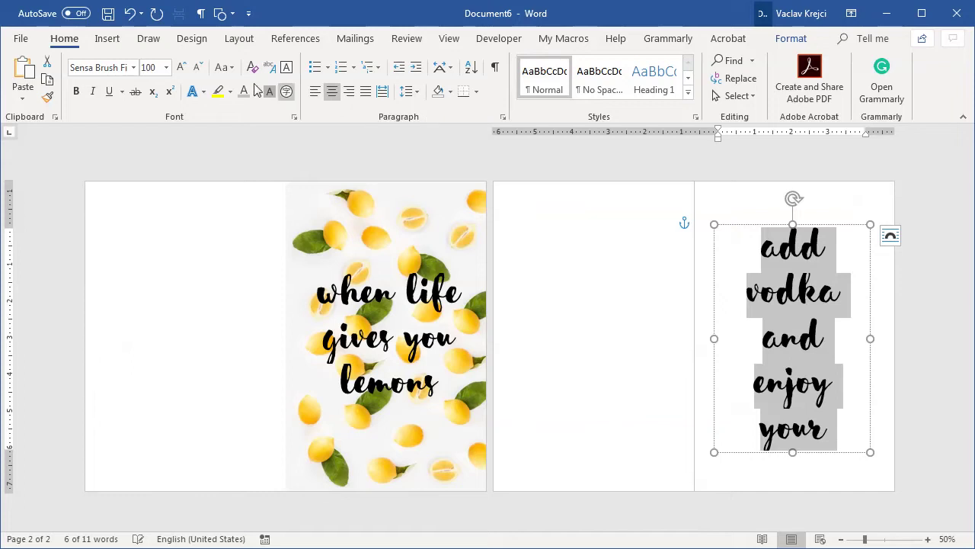
left_click(200, 68)
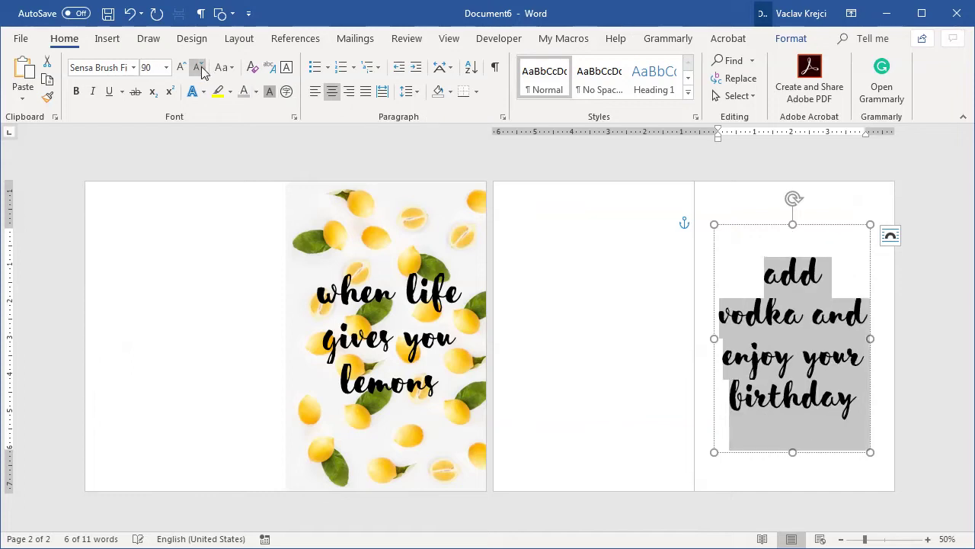
left_click_drag(764, 227, 771, 256)
left_click(765, 242)
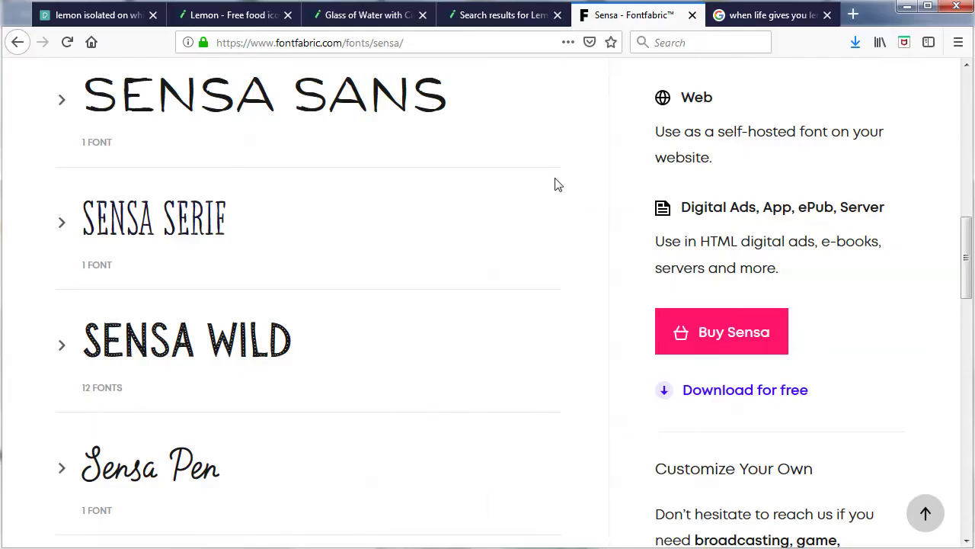
Step: Switch to the browser, look at the Flaticon lemon search results and the glass of water icon page, and return to Word
left_click(501, 16)
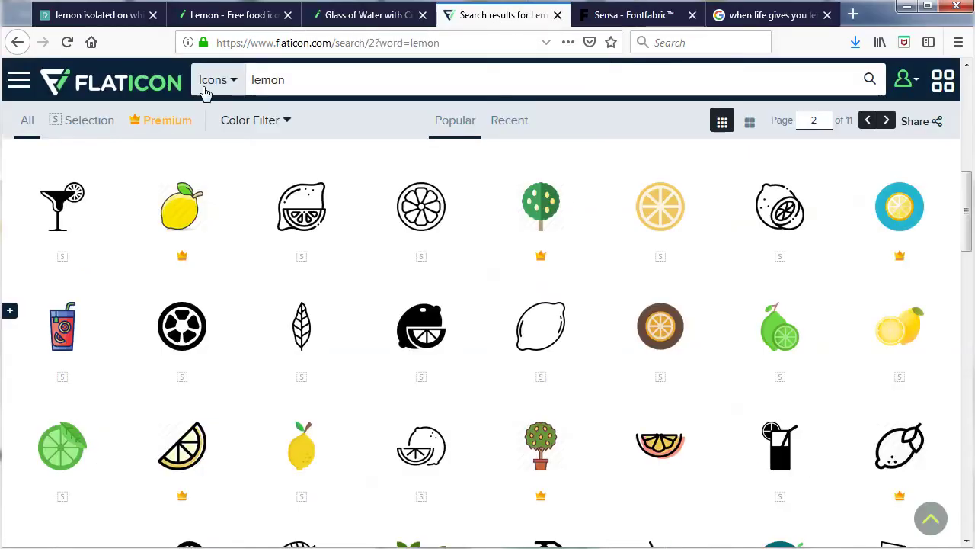
left_click(369, 21)
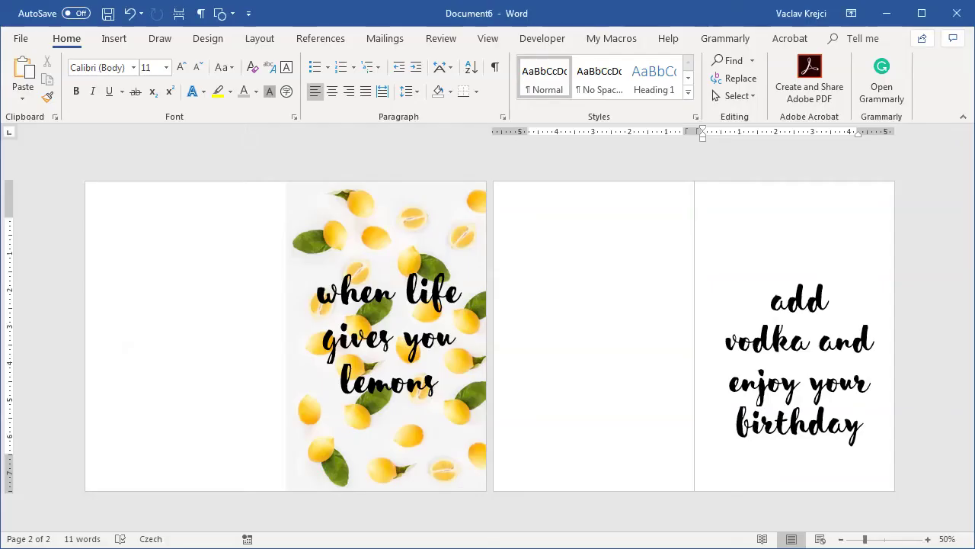
left_click(465, 525)
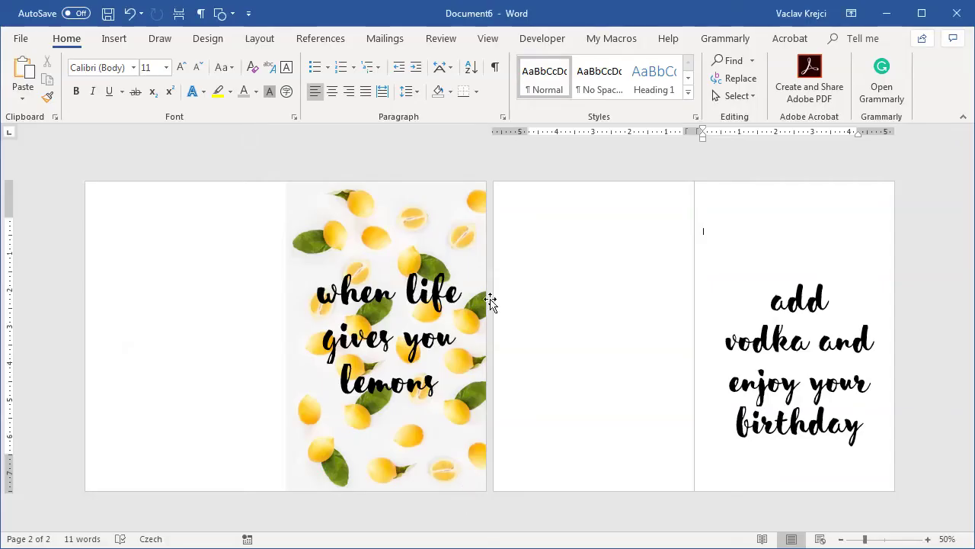
Step: Insert the picture glass-of-water-with-citrus-fruit-and-straw.svg from the Pictures library on the second page
left_click(109, 39)
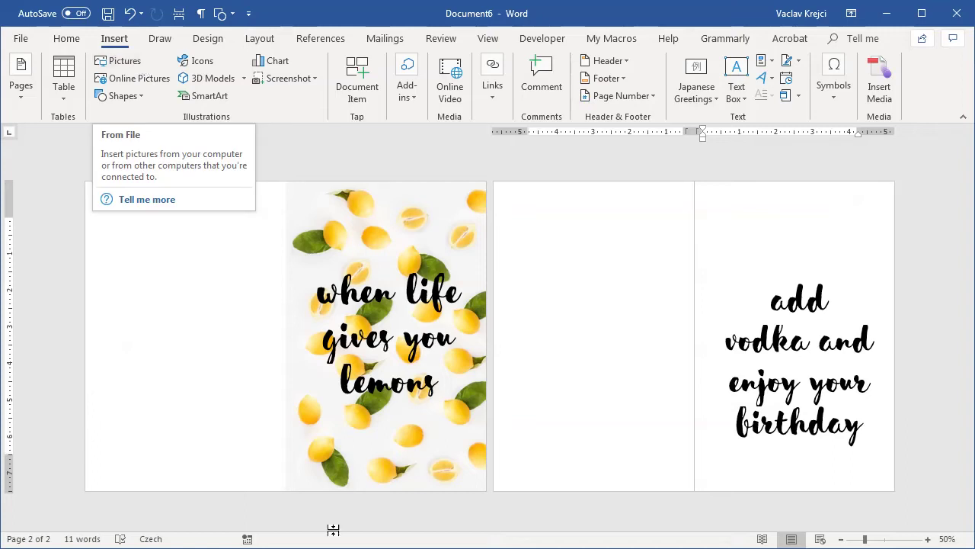
left_click(124, 66)
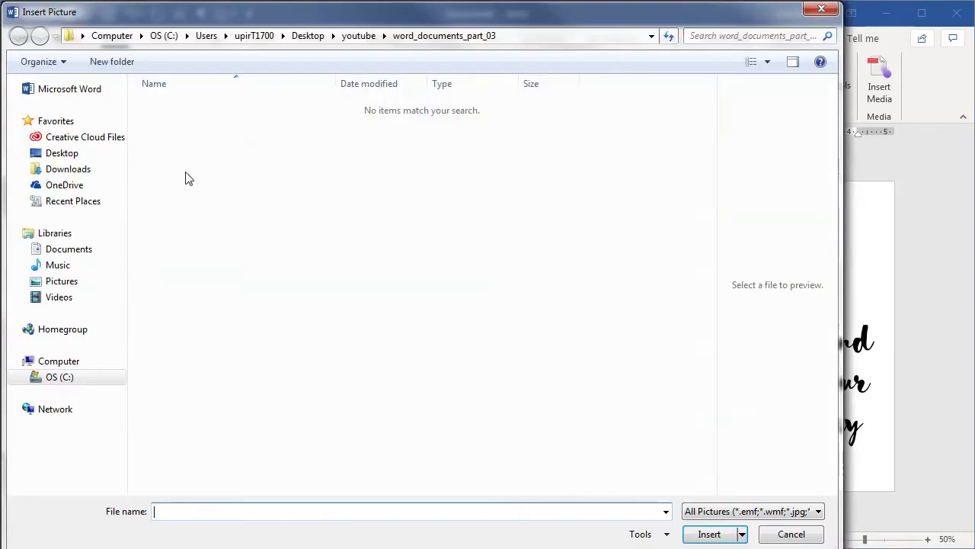
left_click(81, 283)
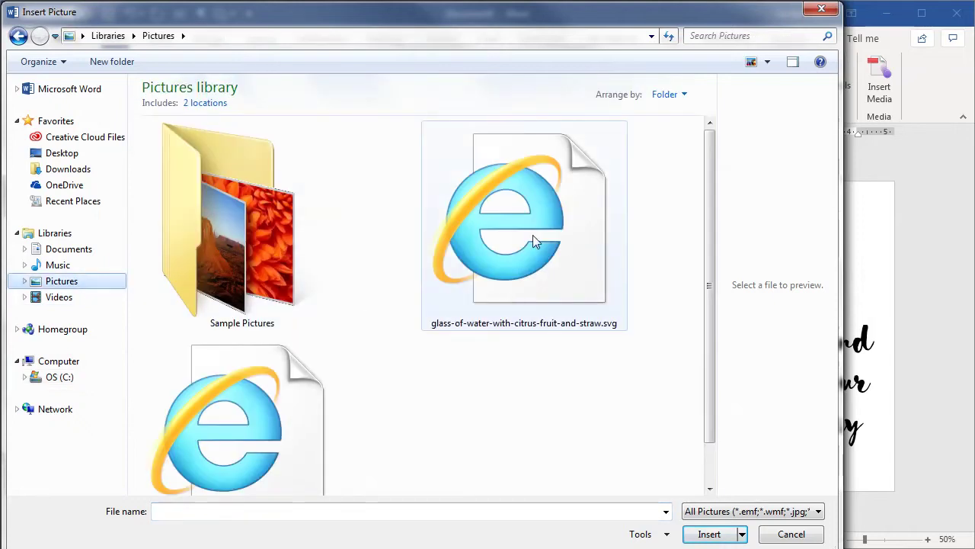
left_click(533, 235)
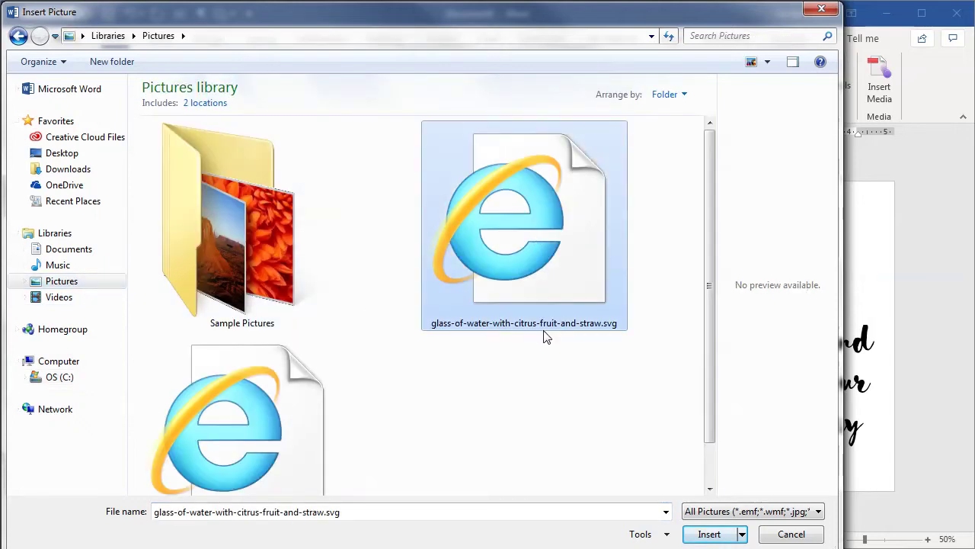
left_click(709, 535)
Step: Set the glass graphic's text wrapping to Behind Text, shrink it to about 1.15" square and place it centred above the birthday message
left_click(880, 214)
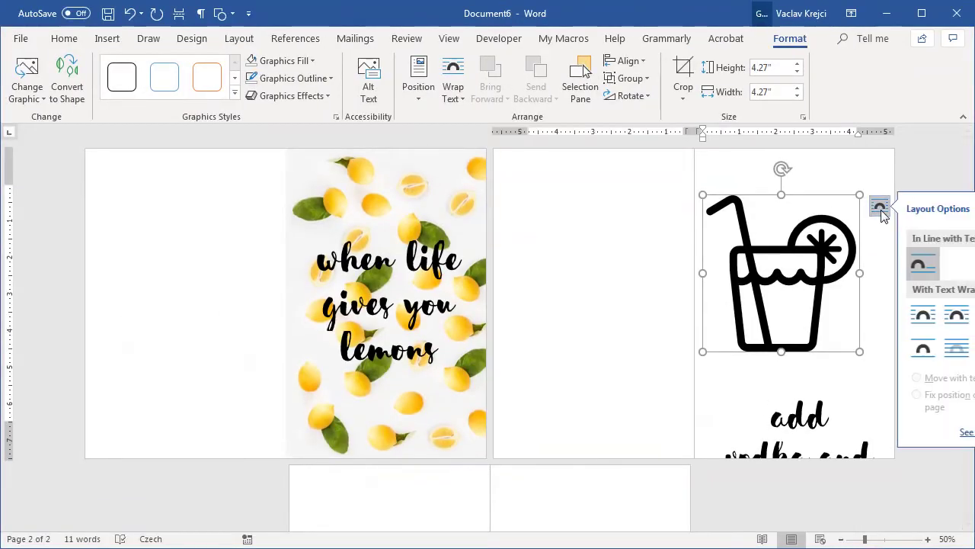
left_click(952, 349)
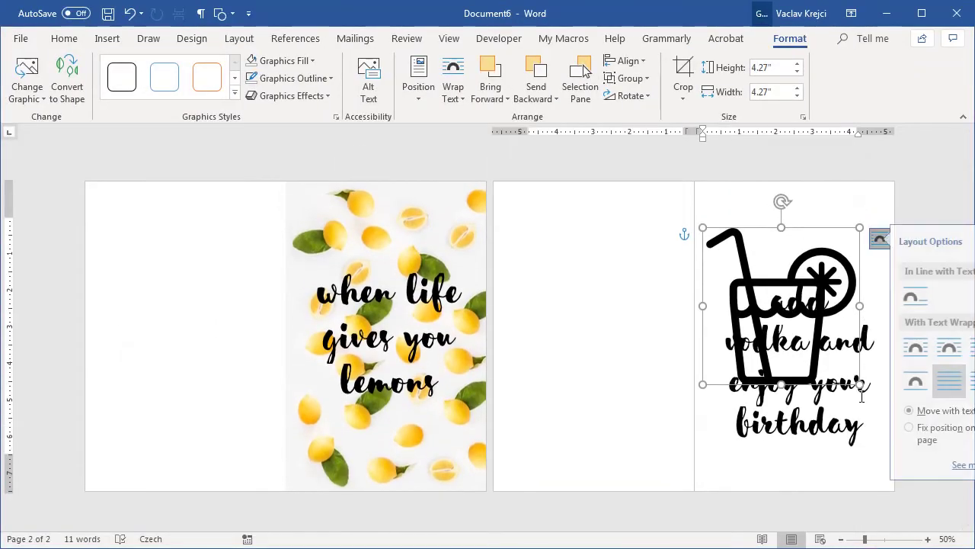
left_click_drag(860, 384, 792, 240)
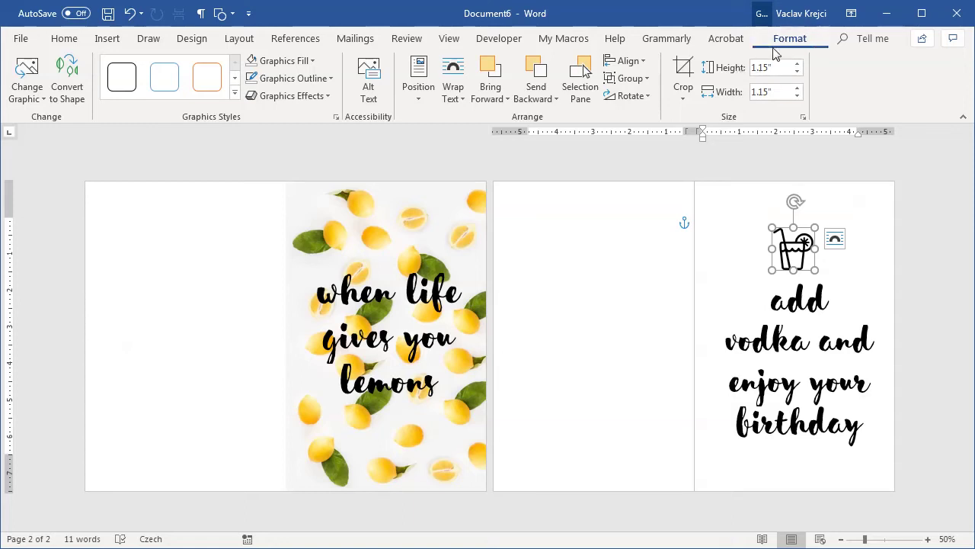
Step: Move the glass graphic slightly up and to the right, and shift the birthday message text box slightly down
left_click(294, 61)
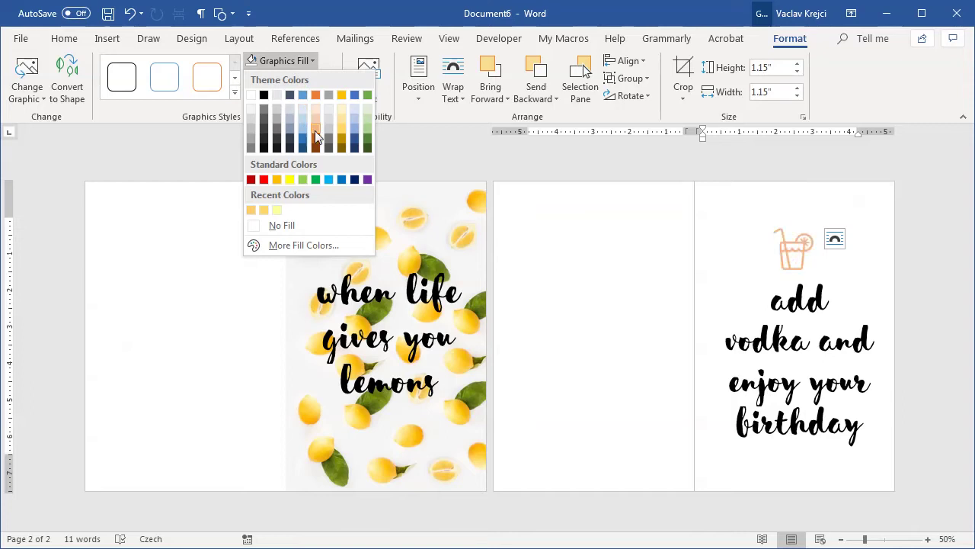
left_click(289, 61)
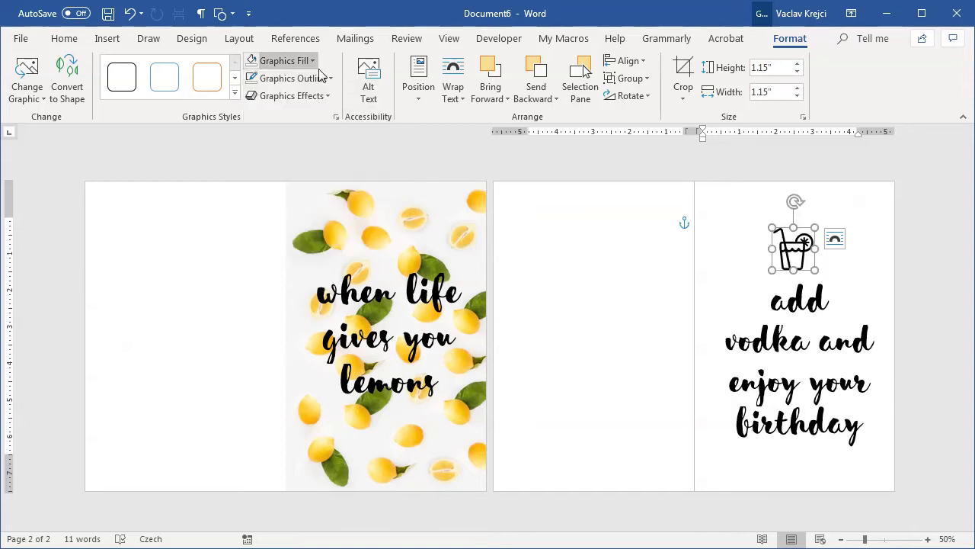
left_click(835, 266)
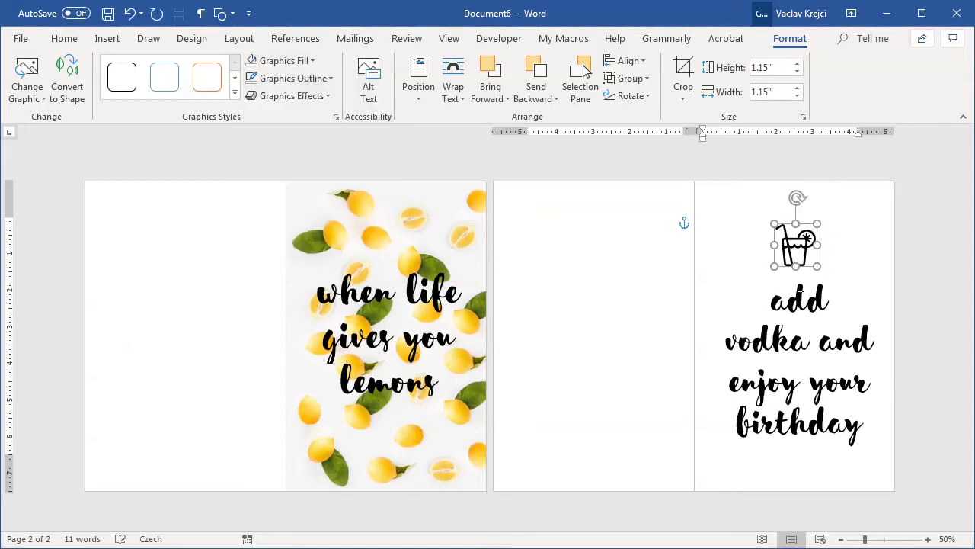
left_click_drag(838, 266, 836, 268)
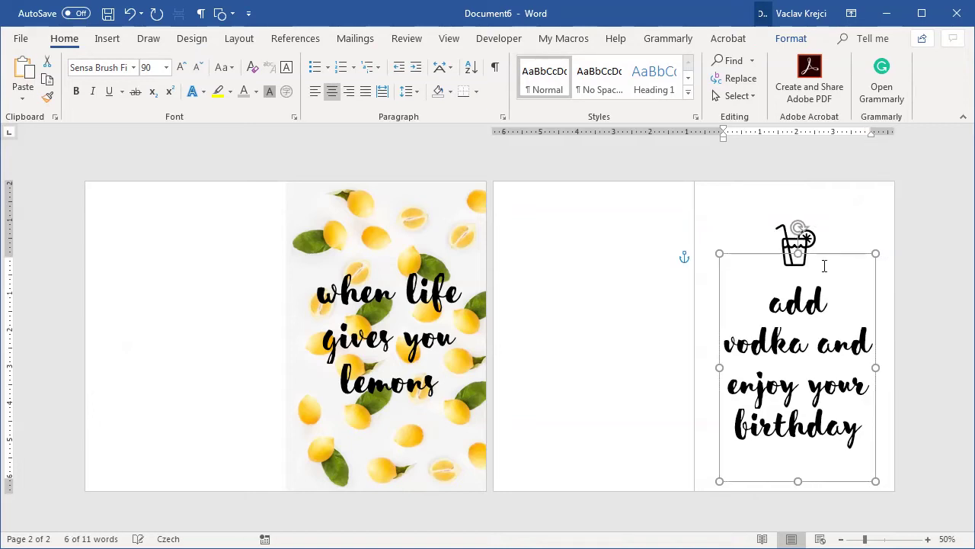
left_click(586, 289)
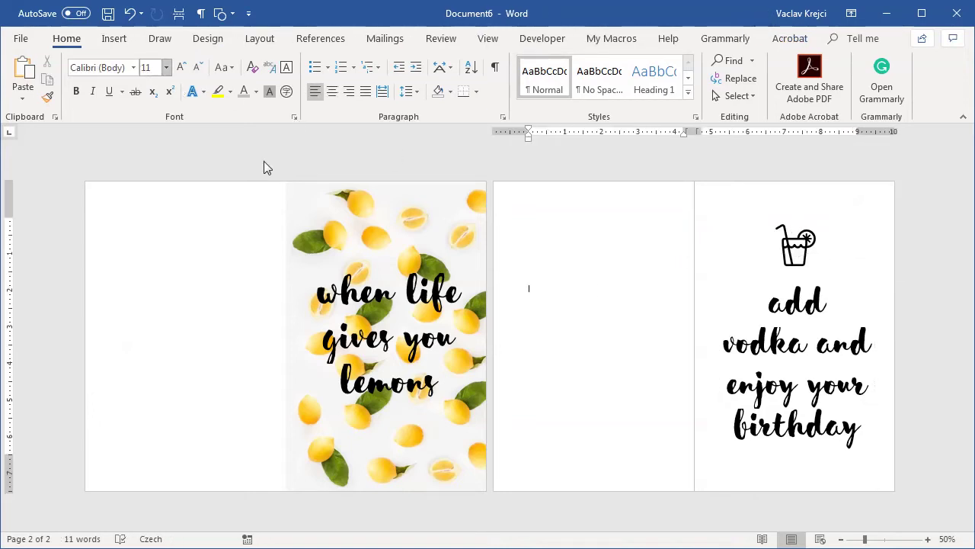
Step: Draw a rectangle about 8.85" high and 5.88" wide over the birthday message half of the second page
left_click(113, 39)
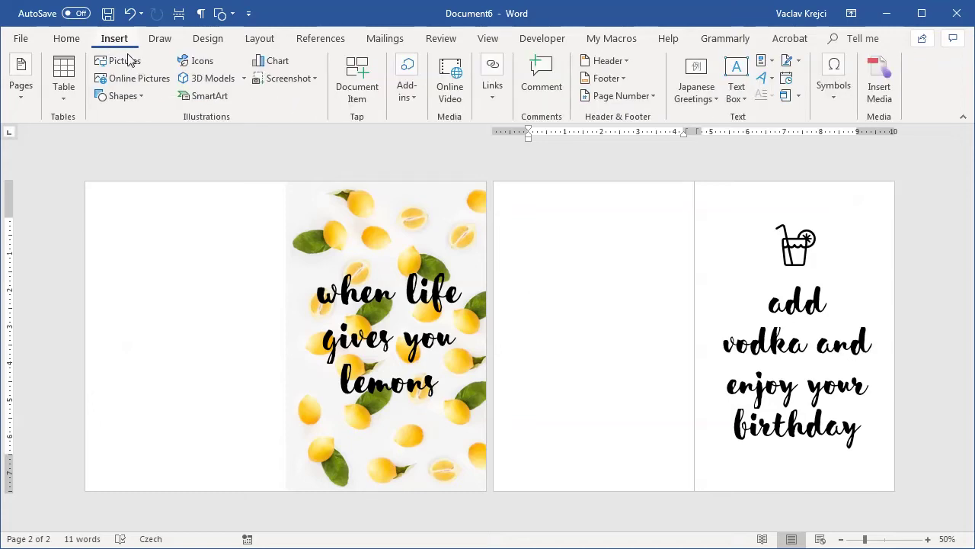
left_click(130, 96)
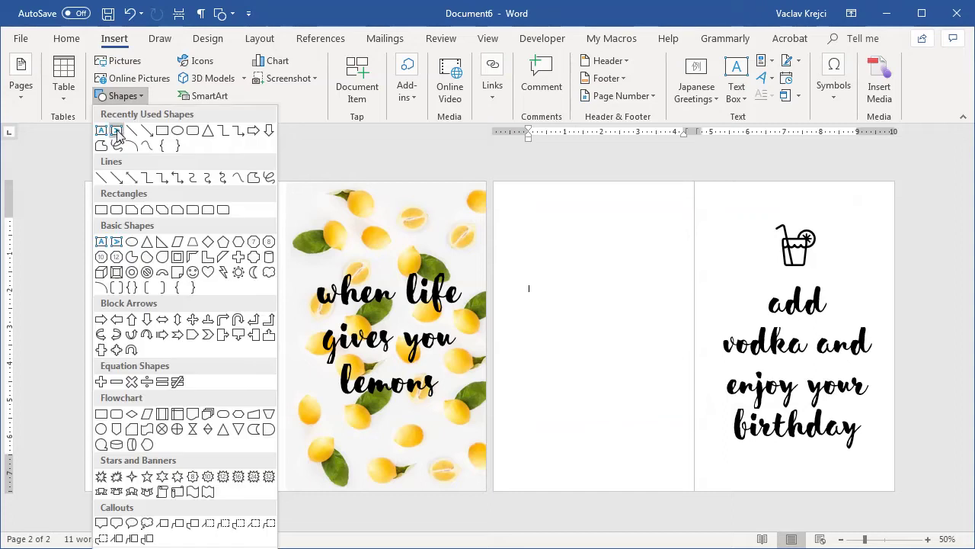
left_click(161, 130)
left_click_drag(680, 192, 775, 345)
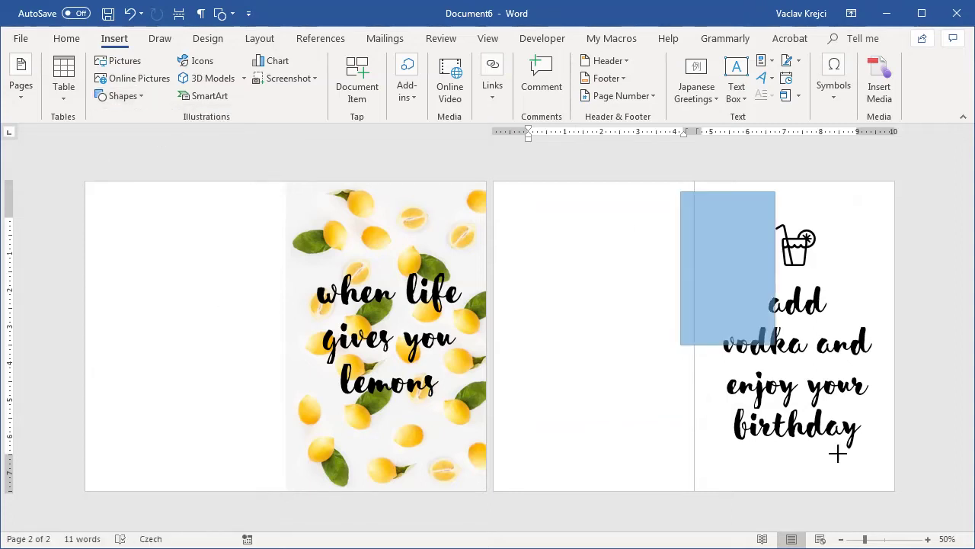
left_click_drag(839, 453, 894, 515)
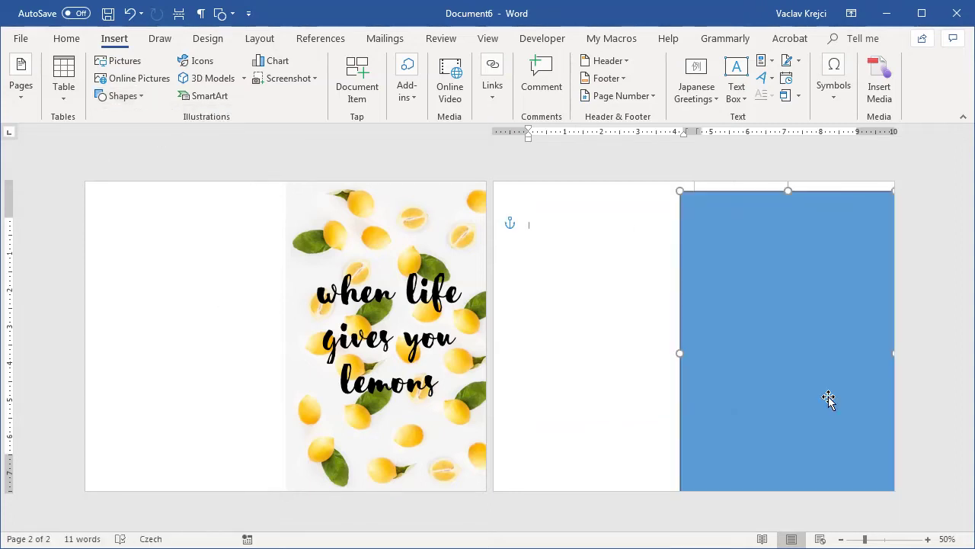
Step: Send the rectangle behind the text and move it to cover exactly the message half of the second page
right_click(715, 231)
left_click(772, 392)
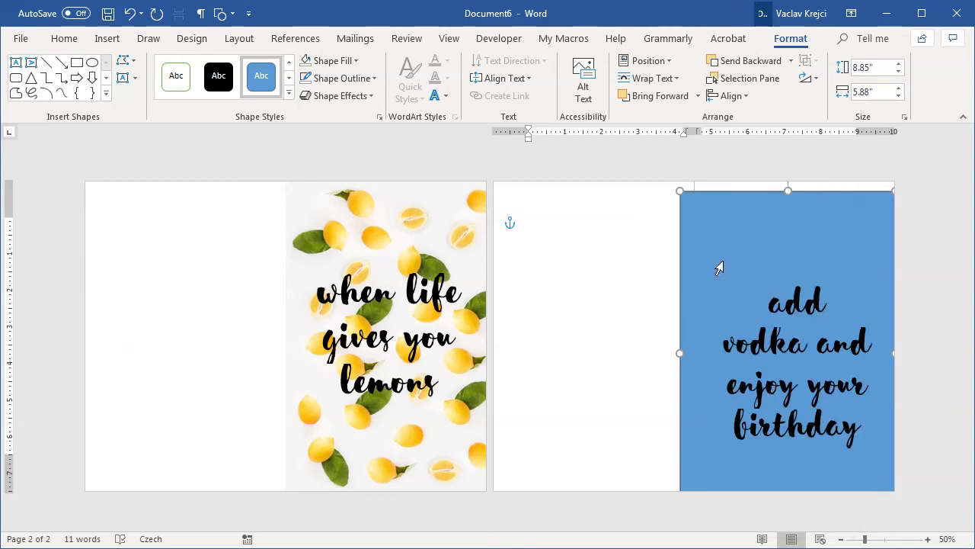
right_click(725, 231)
mouse_move(853, 401)
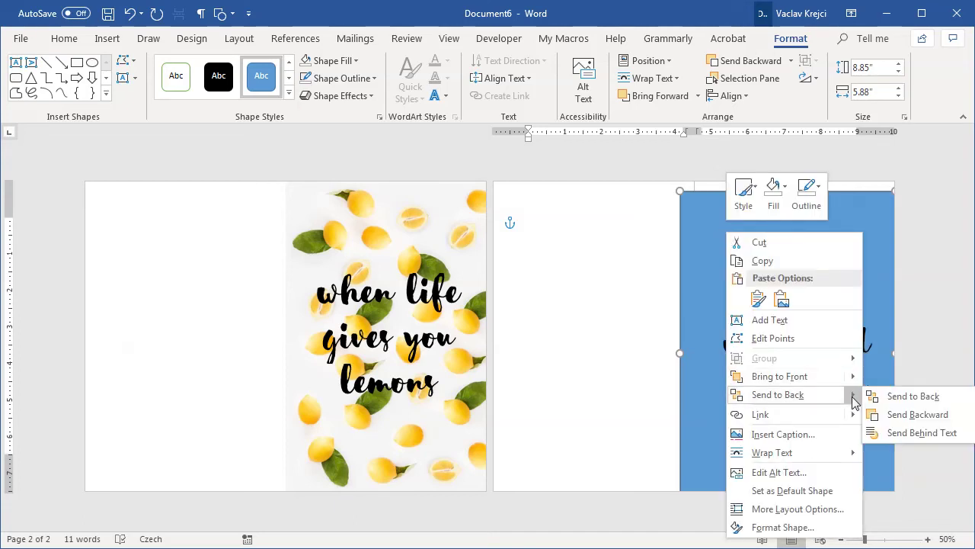
left_click(903, 432)
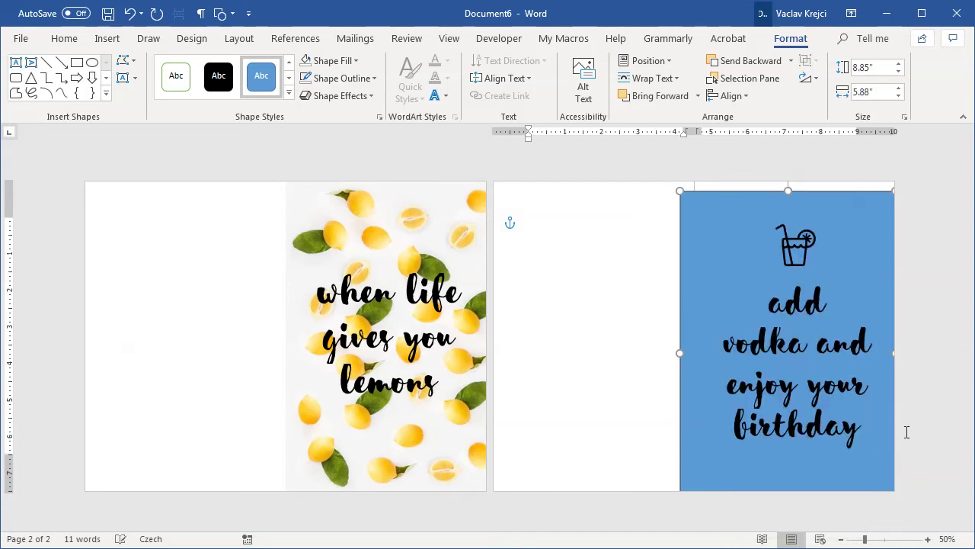
left_click(724, 263)
left_click(687, 287)
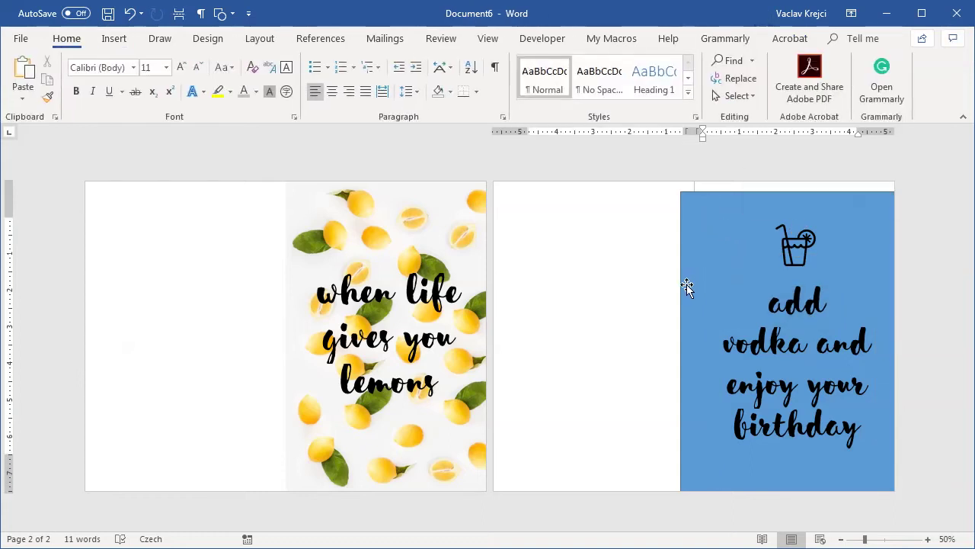
left_click_drag(687, 286, 700, 259)
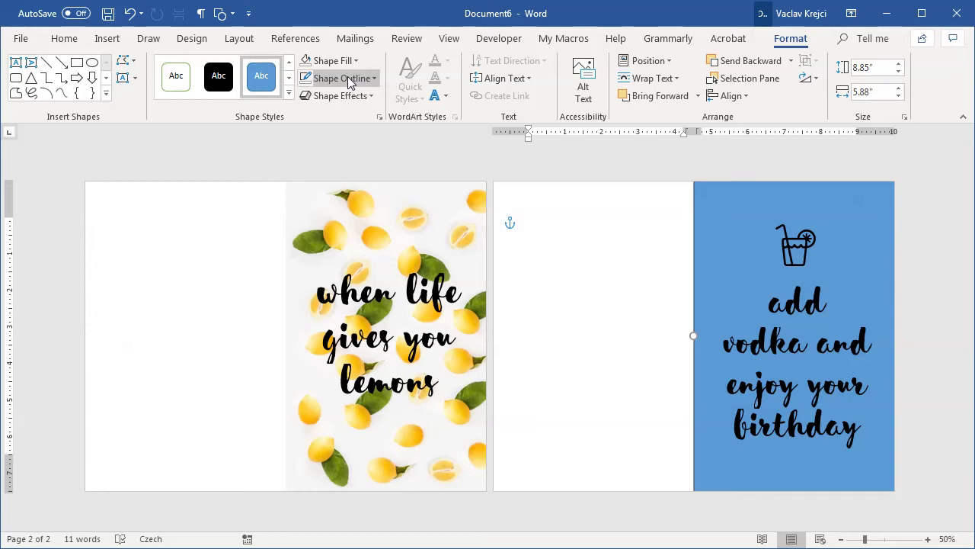
Step: Remove the rectangle's outline and fill it with White, Background 1, Darker 5%
left_click(347, 76)
left_click(355, 243)
left_click(337, 66)
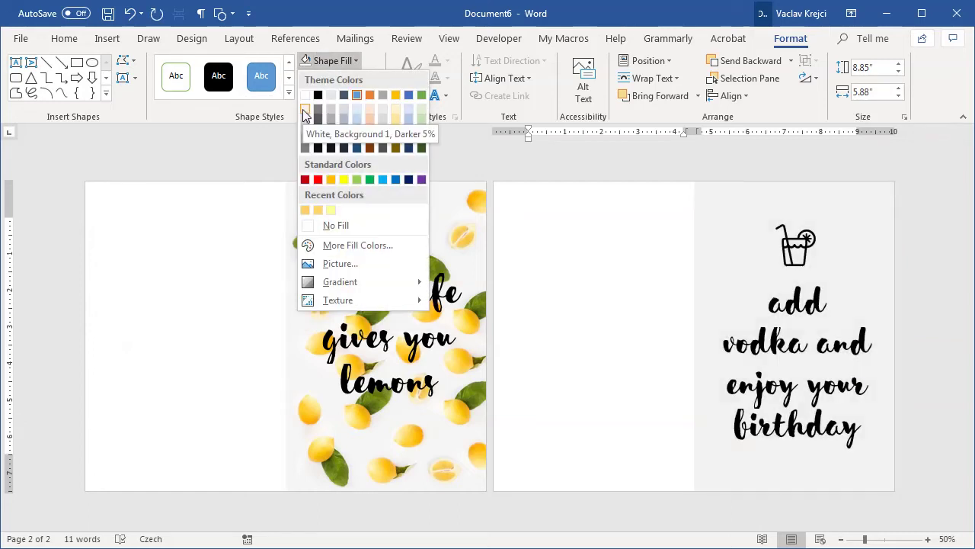
left_click(303, 109)
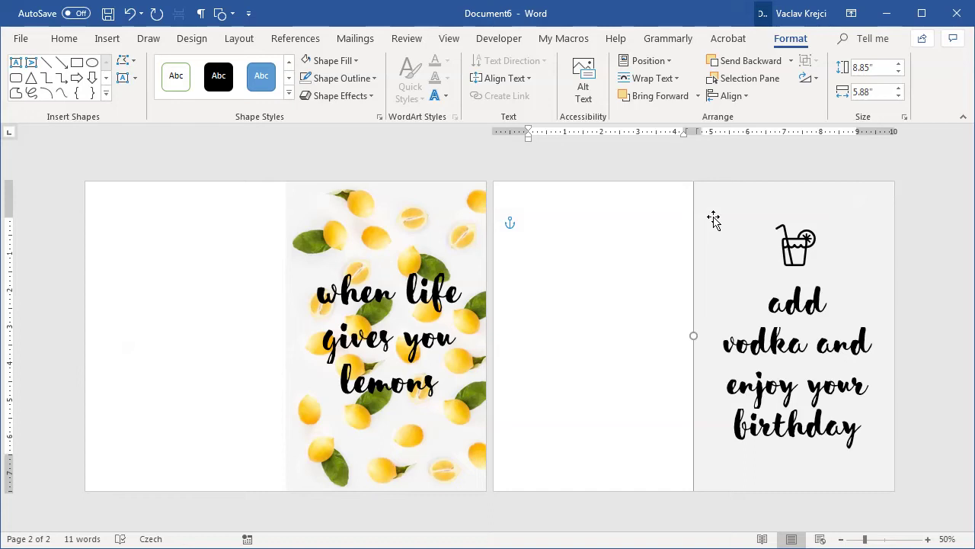
Step: Duplicate the grey rectangle onto the blank half of the second page and fill the copy with the recent golden yellow
left_click_drag(707, 228, 537, 214)
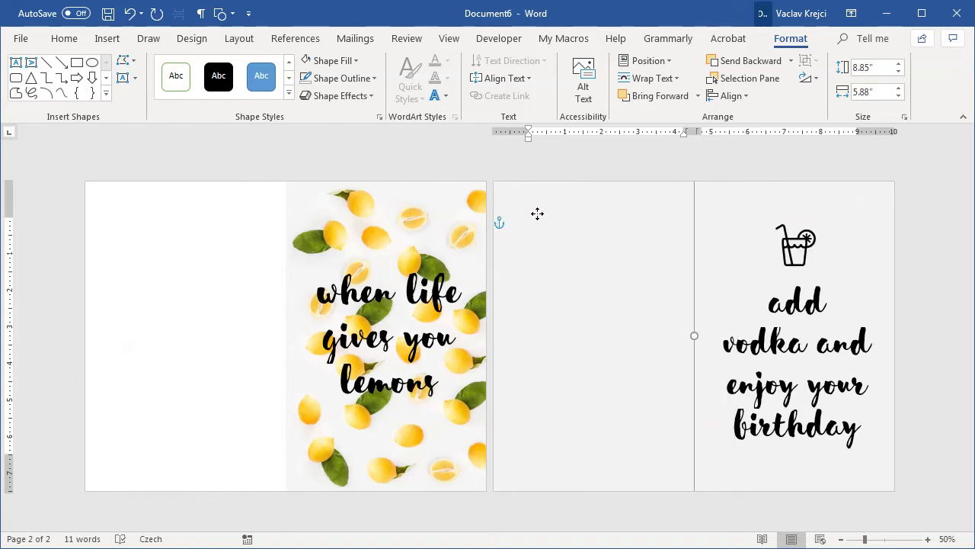
left_click(331, 60)
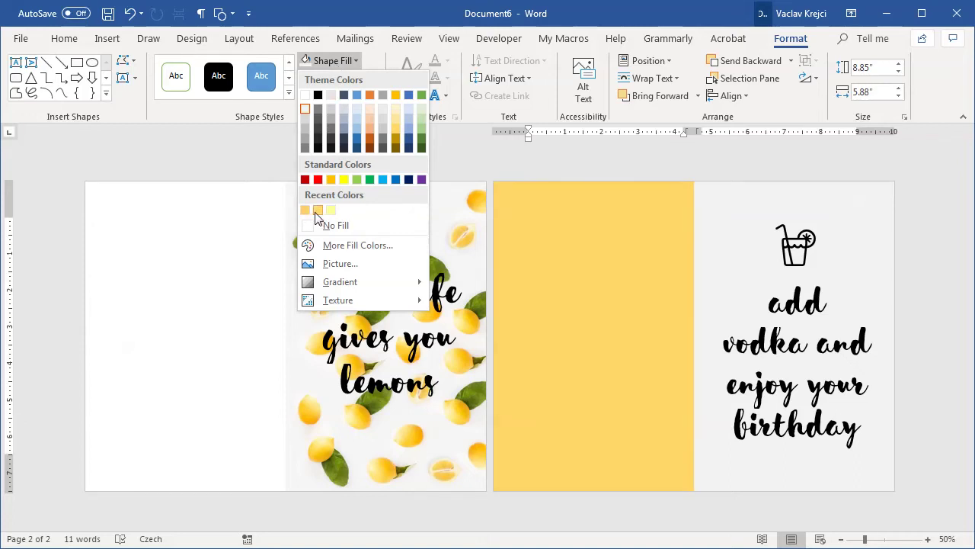
left_click(319, 210)
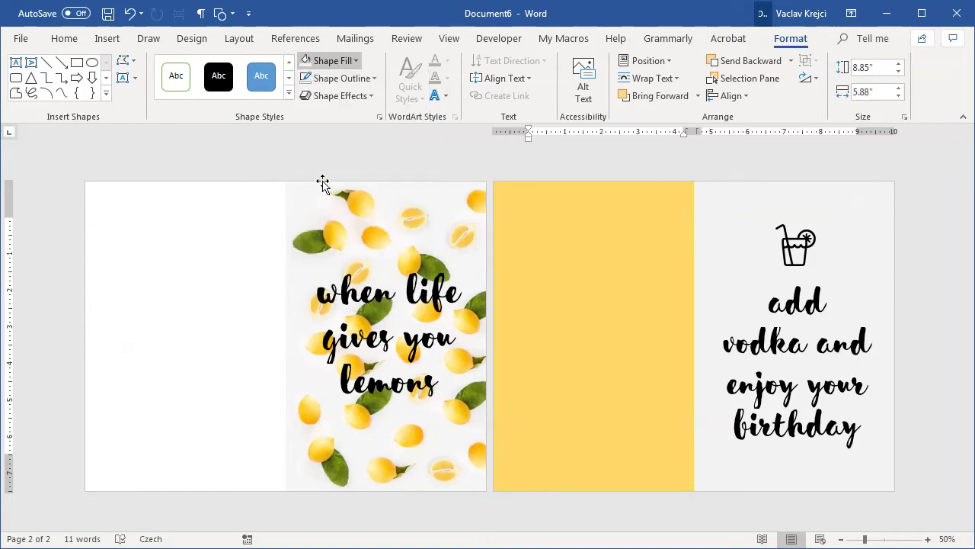
left_click(333, 61)
left_click(353, 246)
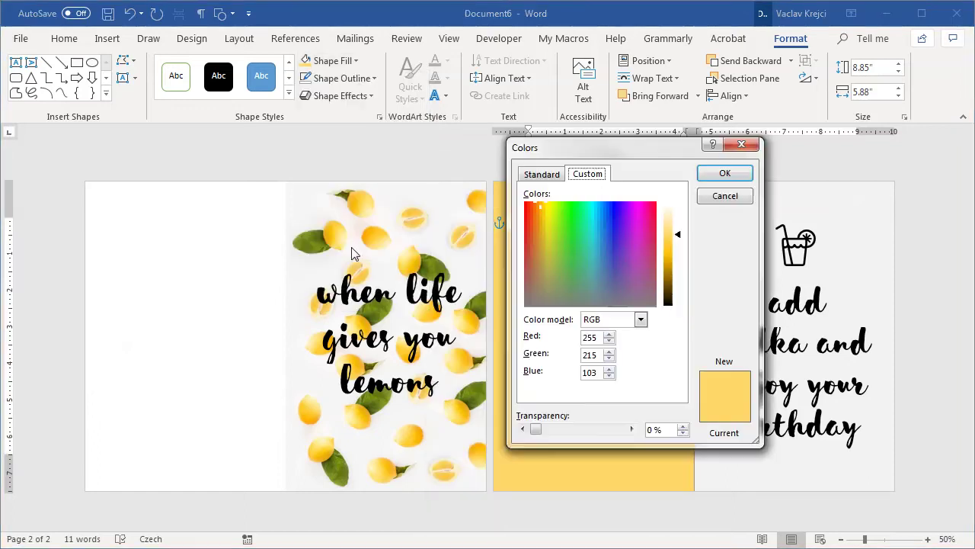
left_click_drag(633, 152, 335, 121)
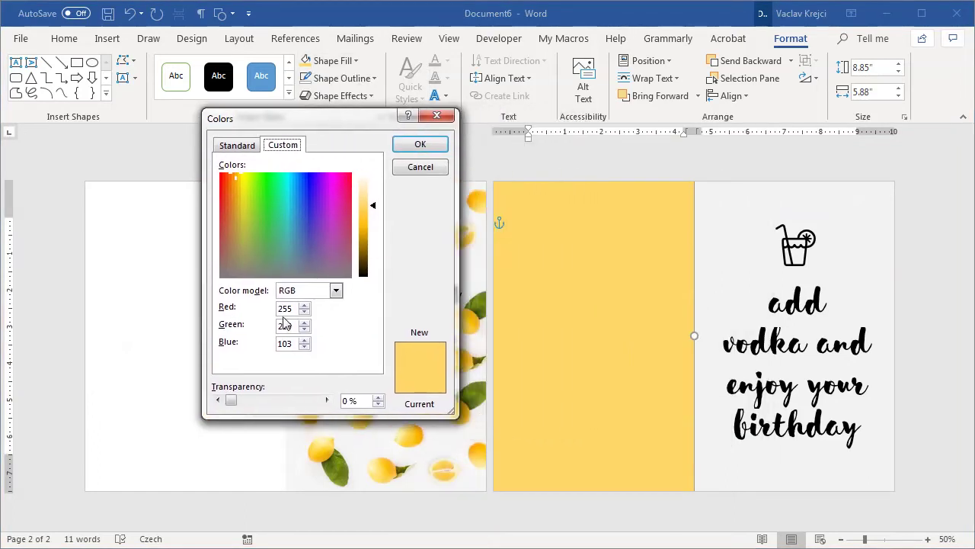
key("Tab")
left_click(304, 340)
left_click(234, 146)
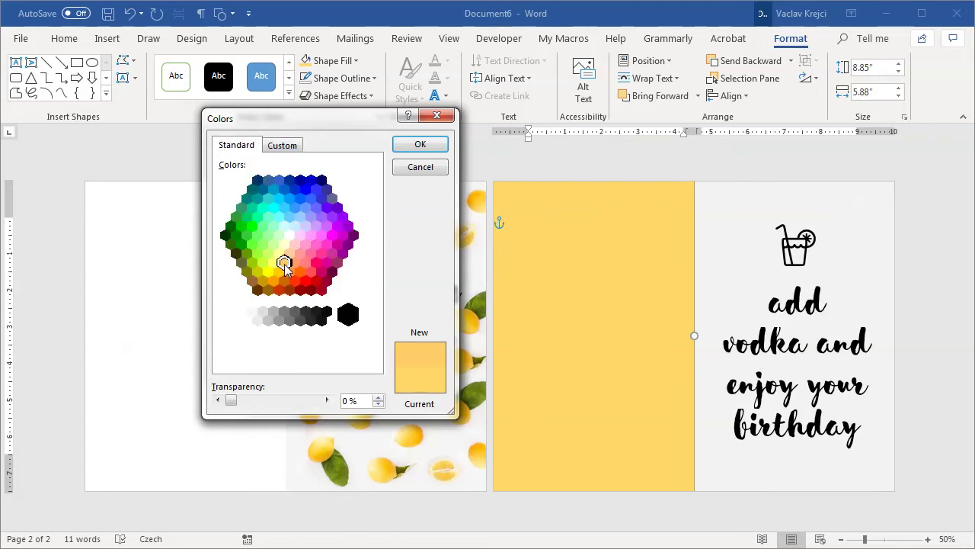
left_click(281, 145)
left_click(237, 175)
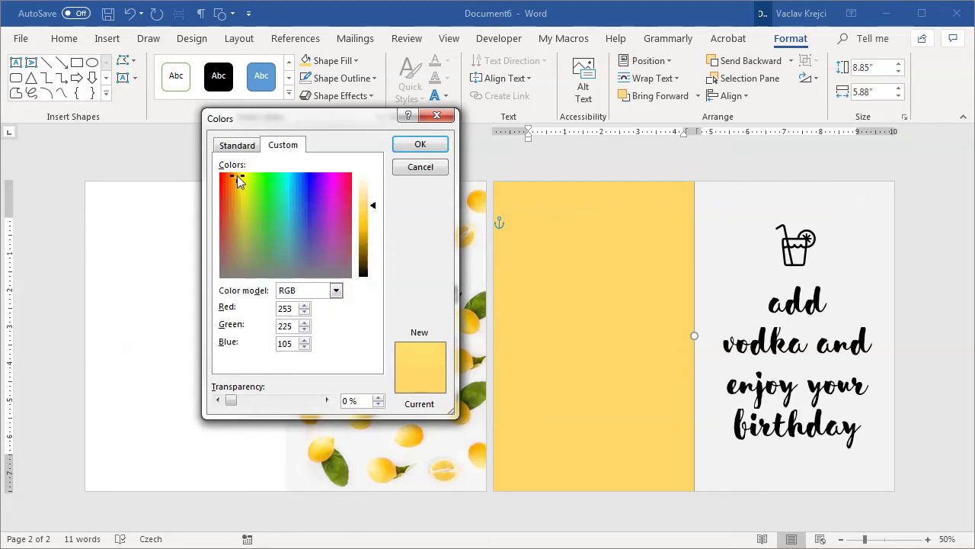
left_click_drag(237, 176, 236, 175)
left_click(419, 169)
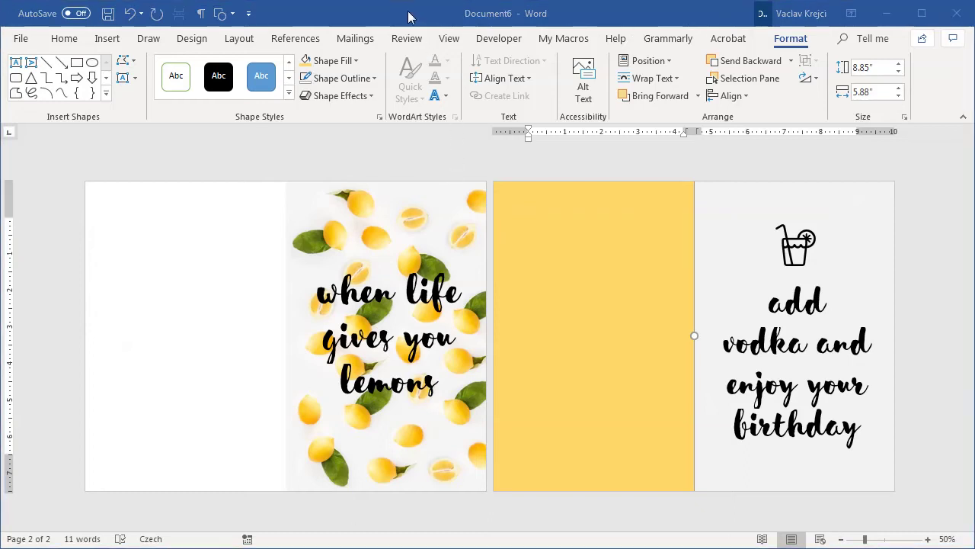
left_click(547, 257)
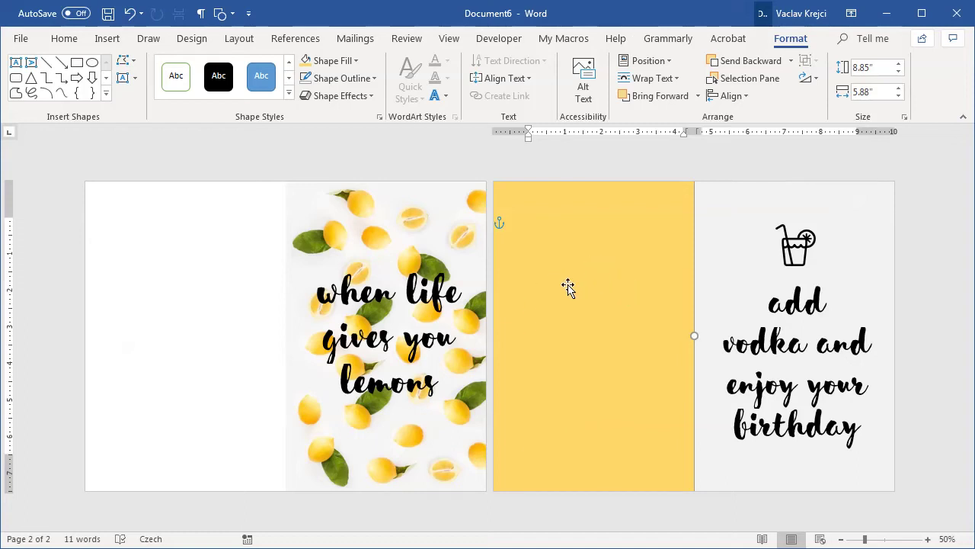
Step: Switch to the browser, view the Flaticon lemon icon page with its download options, and return to Word
key("alt+Tab")
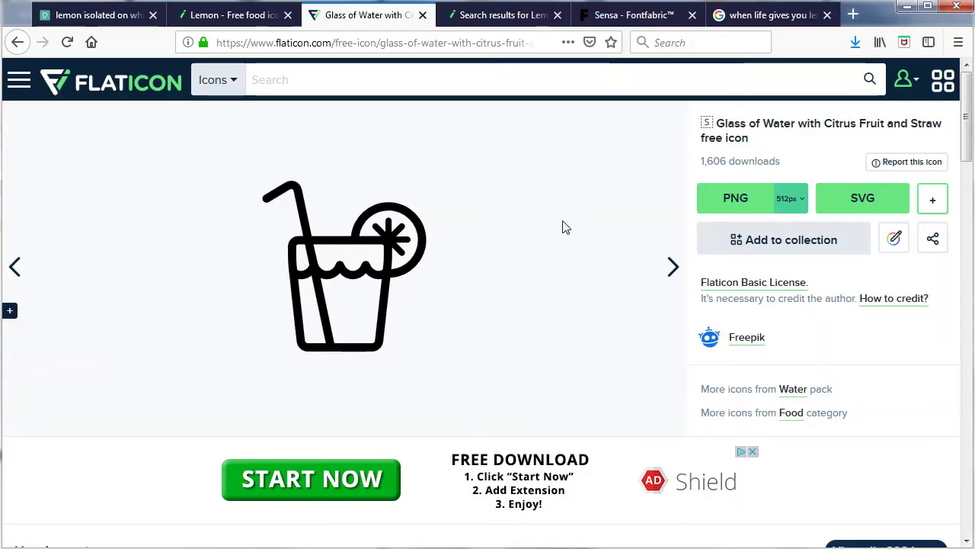
left_click(228, 14)
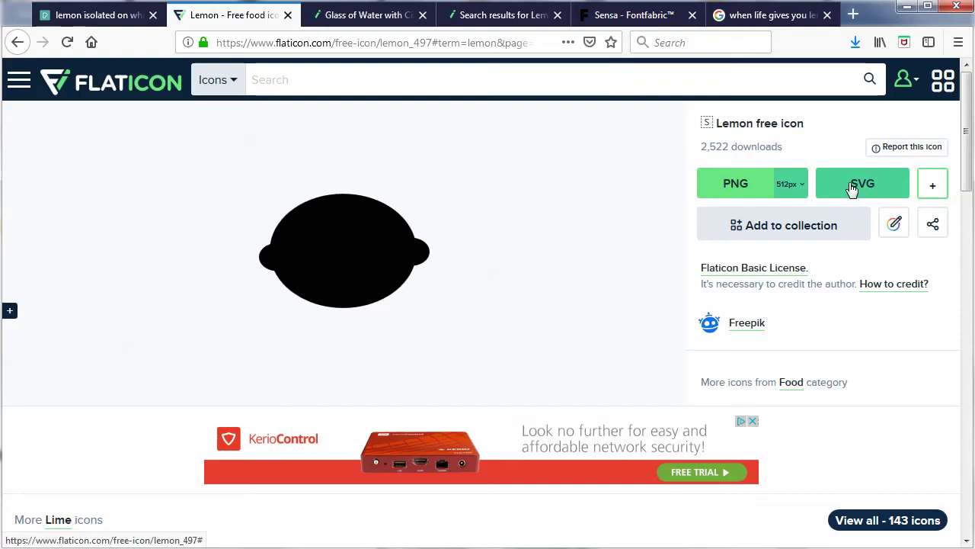
key("alt+Tab")
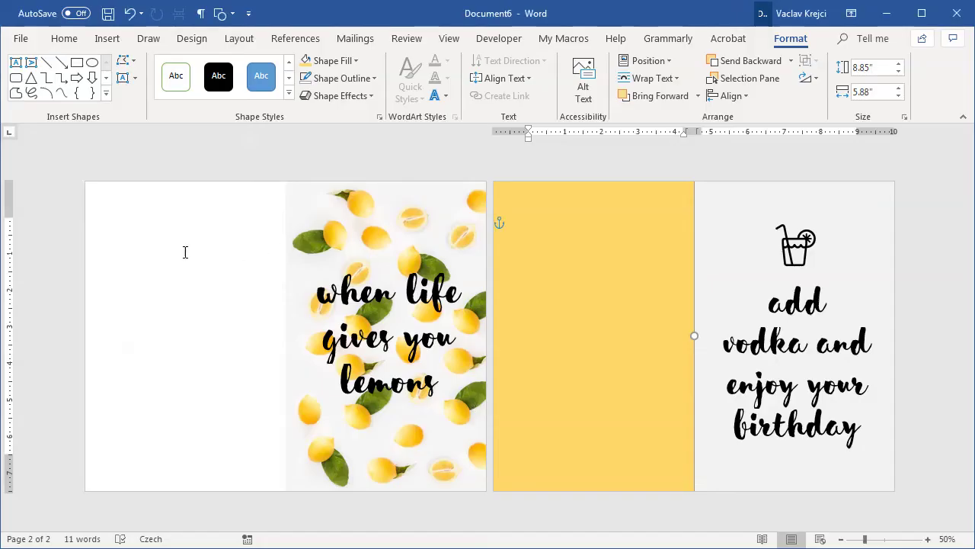
Step: Insert icon.svg from the Pictures library on the blank half of the first page and set its text wrapping to Behind Text
left_click(176, 252)
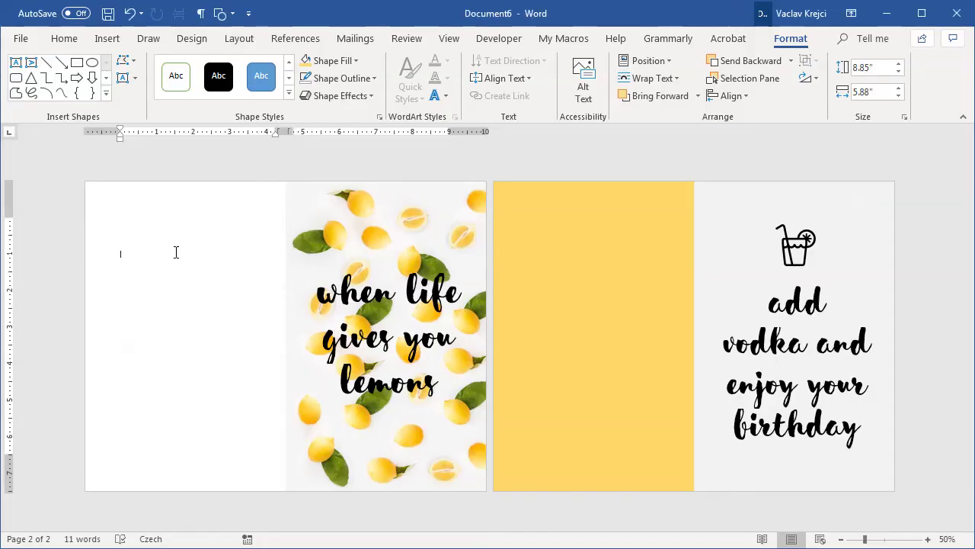
left_click(115, 41)
left_click(122, 61)
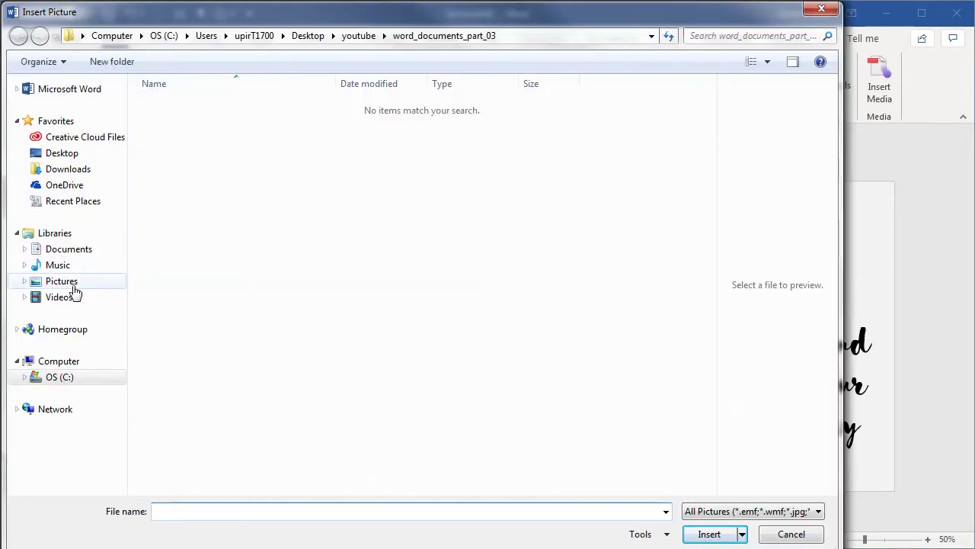
left_click(62, 281)
scroll(695, 367, "down", 1)
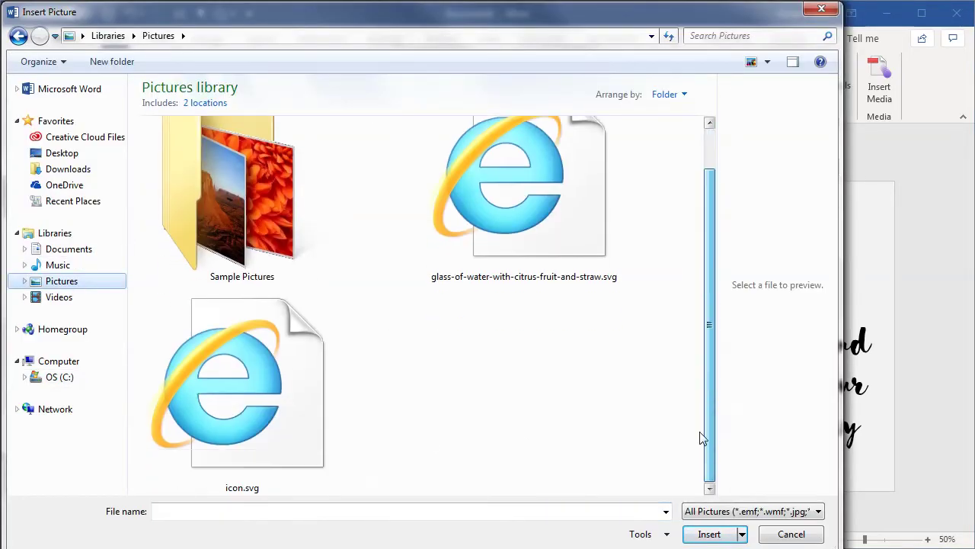
left_click(263, 401)
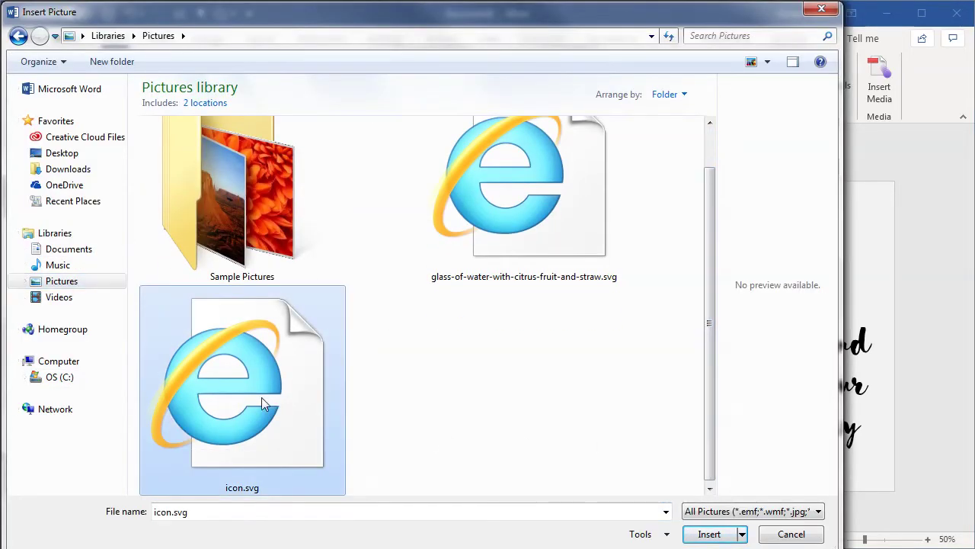
double_click(261, 397)
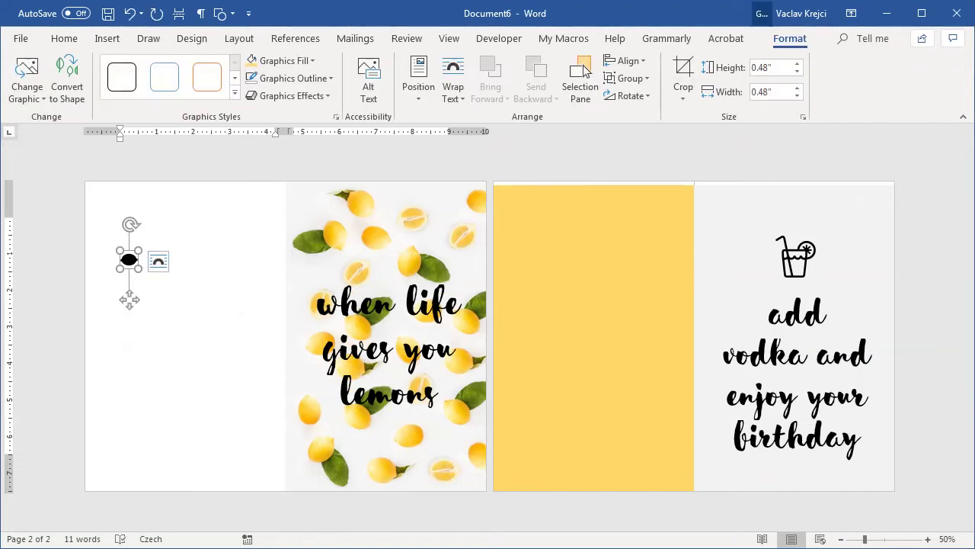
left_click(164, 266)
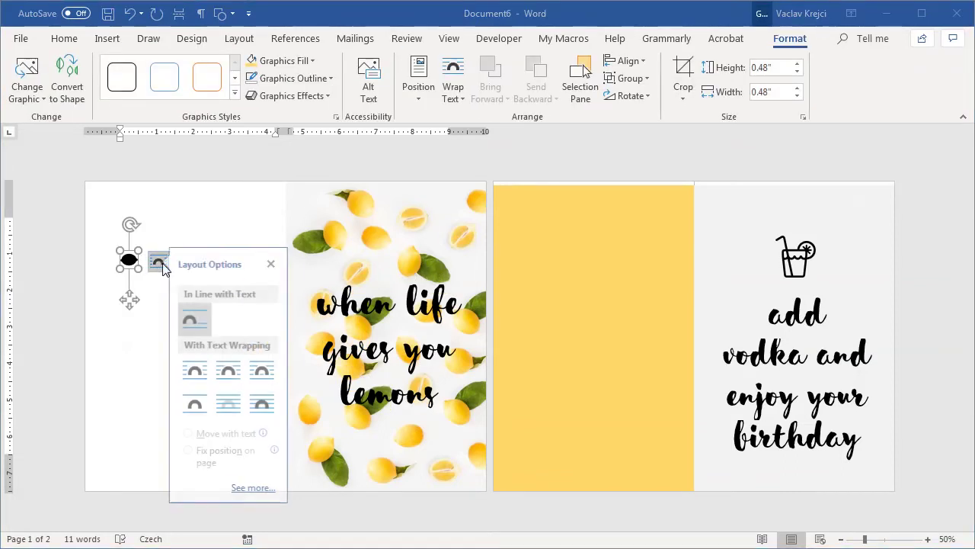
left_click(238, 410)
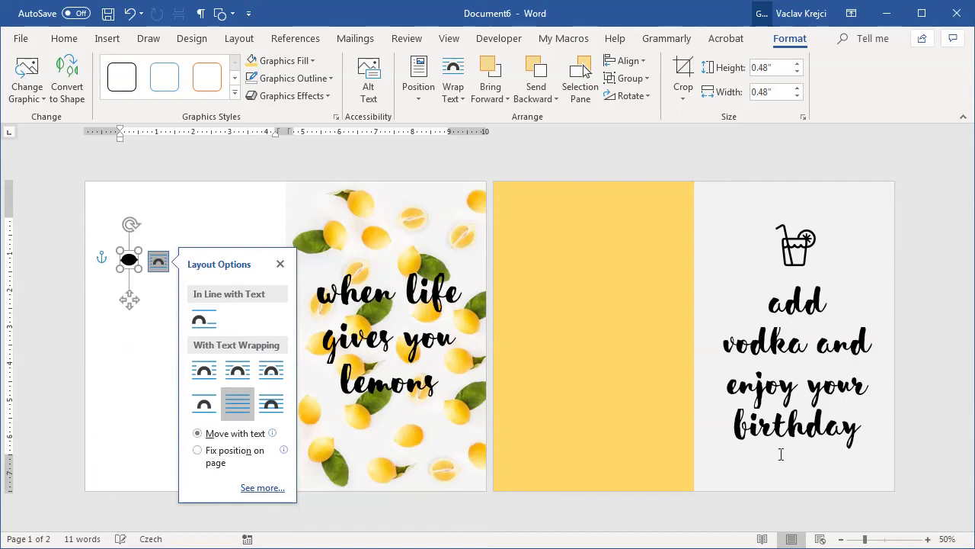
Step: Rotate the lemon icon about 45° counterclockwise and move it slightly inward on the blank half of the first page
left_click(886, 540)
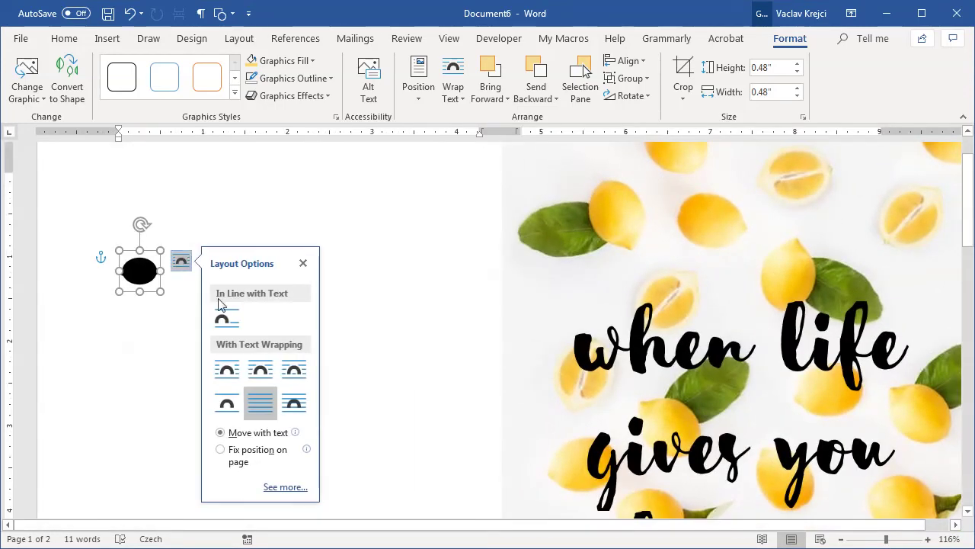
left_click(895, 540)
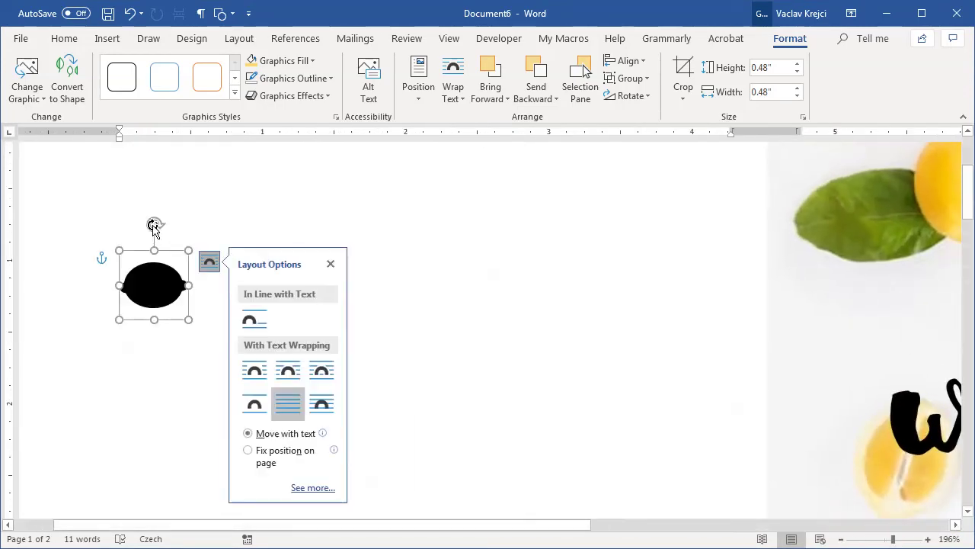
left_click_drag(154, 225, 108, 243)
left_click_drag(154, 283, 248, 298)
Step: Draw a square about 0.88" wide around the lemon icon and remove its fill and outline
left_click(108, 39)
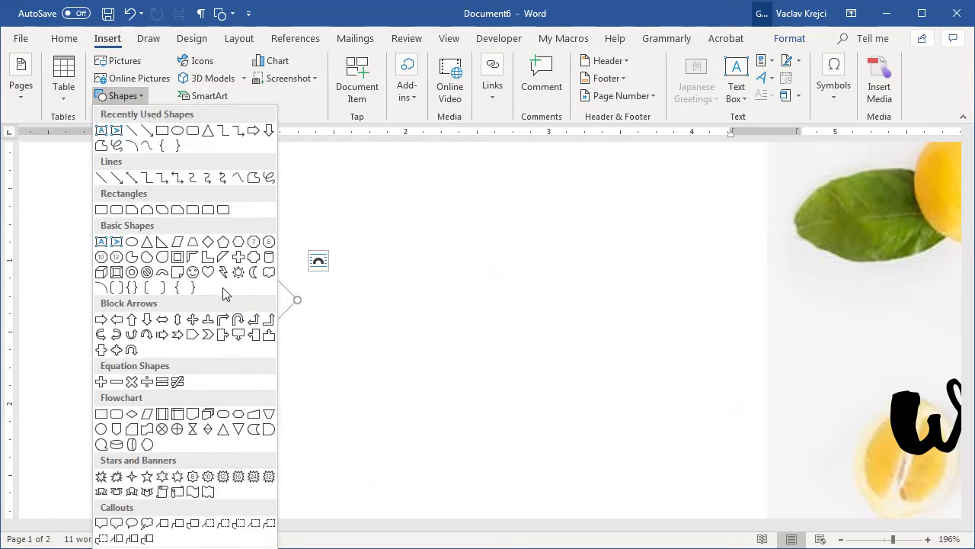
left_click(101, 210)
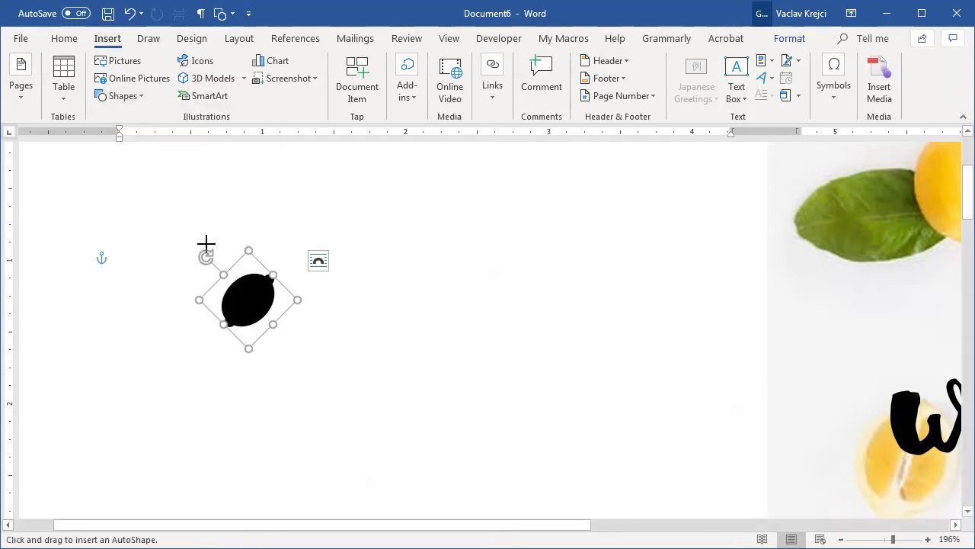
left_click_drag(202, 240, 333, 353)
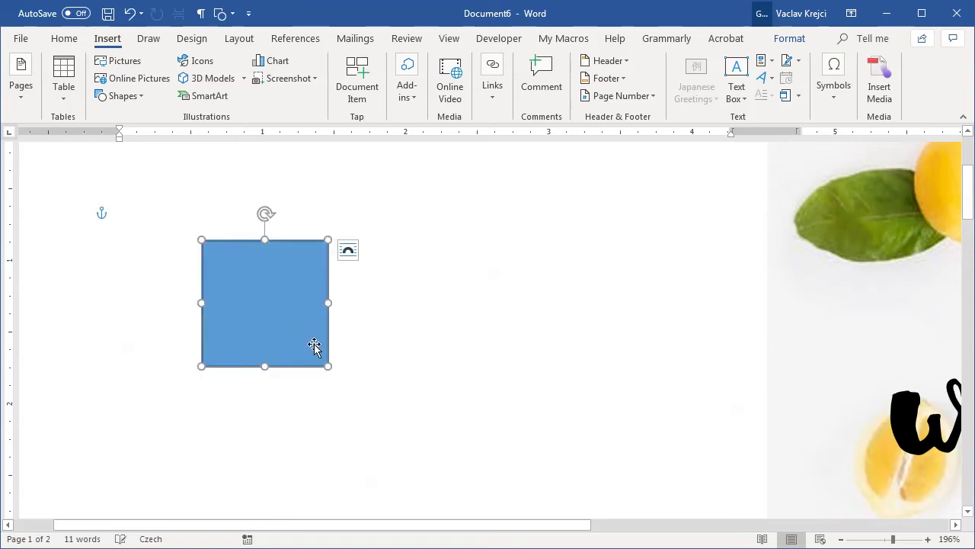
left_click(329, 60)
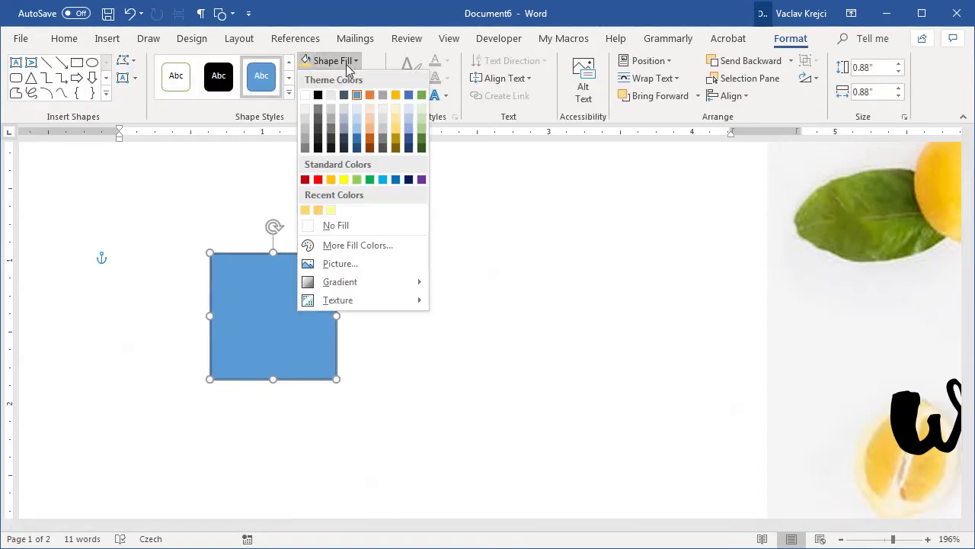
left_click(362, 225)
left_click(346, 76)
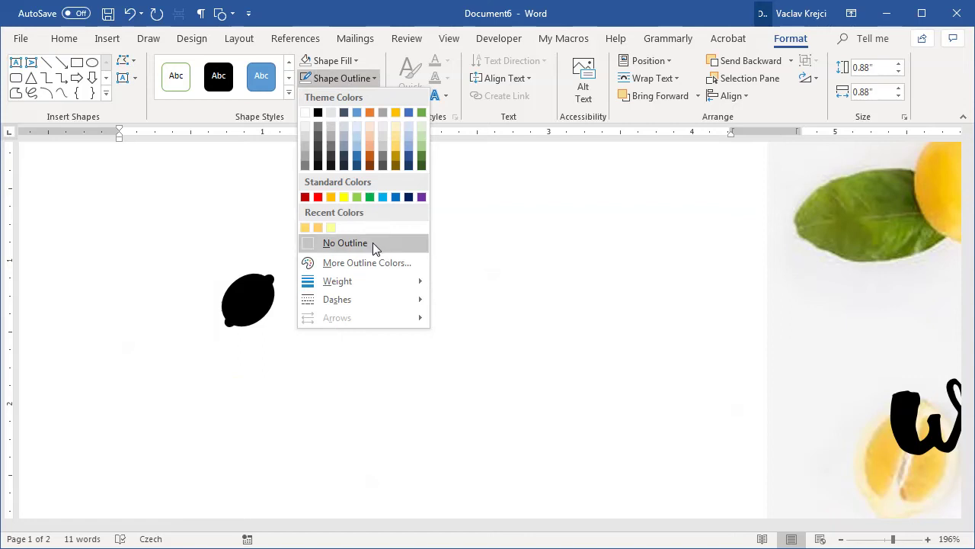
left_click(373, 242)
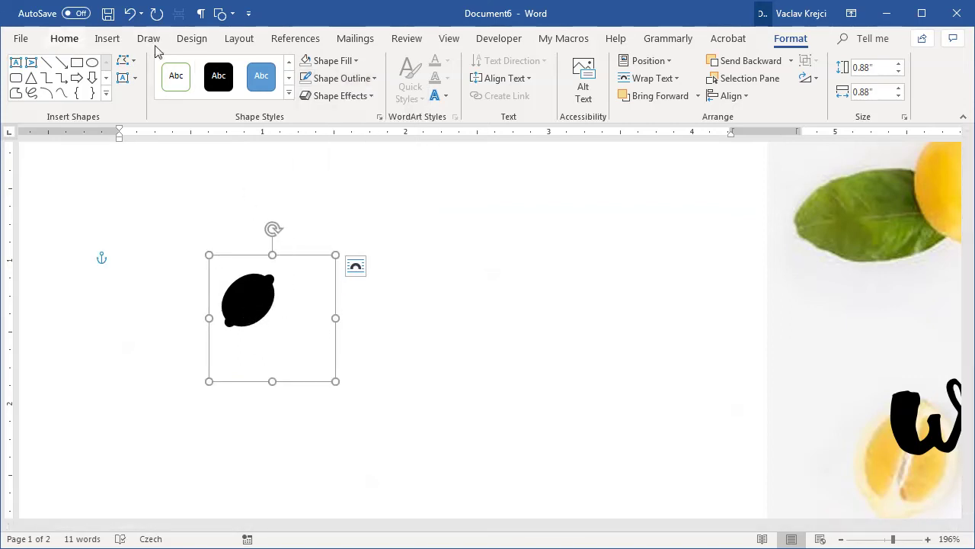
Step: Select the square and the lemon graphic together from the object list, group them, and copy the group
left_click(65, 38)
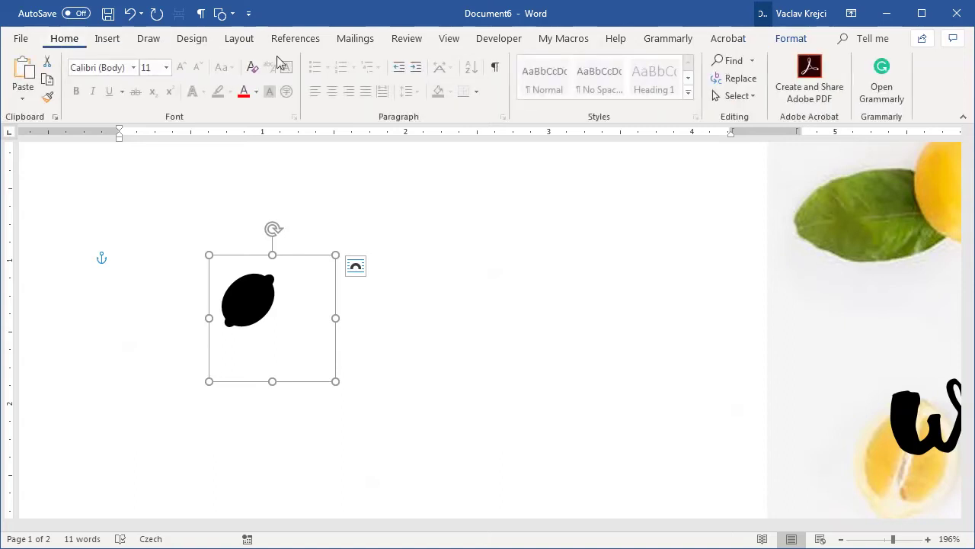
left_click(718, 97)
left_click(757, 170)
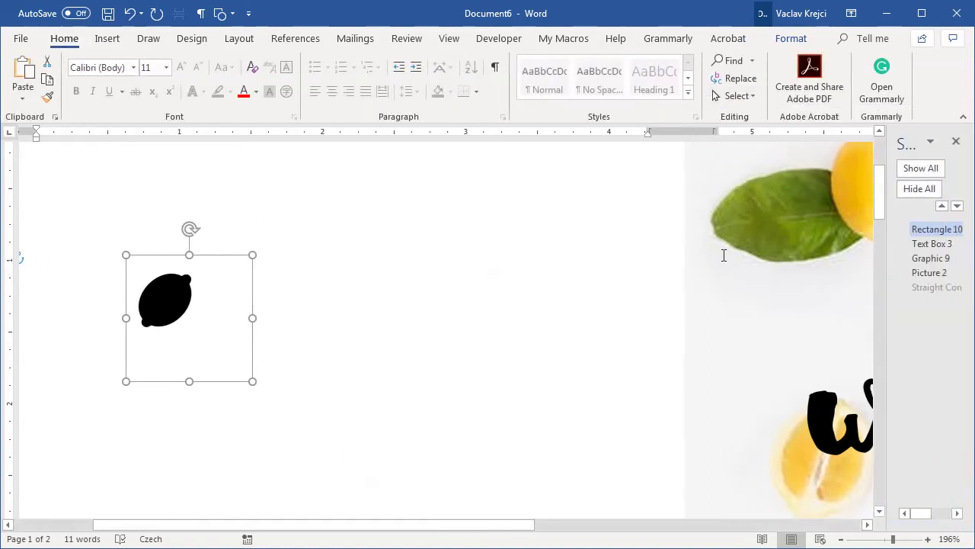
left_click_drag(887, 289, 753, 287)
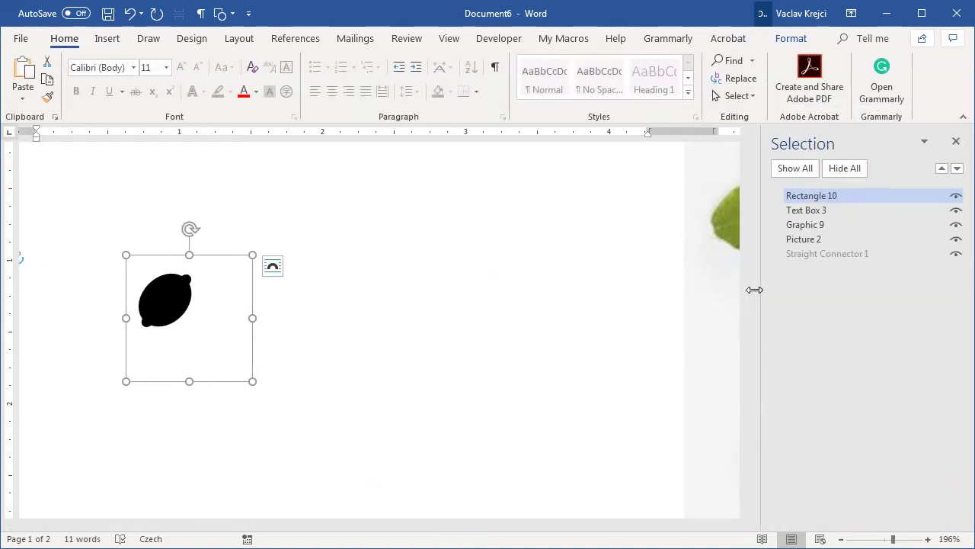
left_click(818, 227, "ctrl")
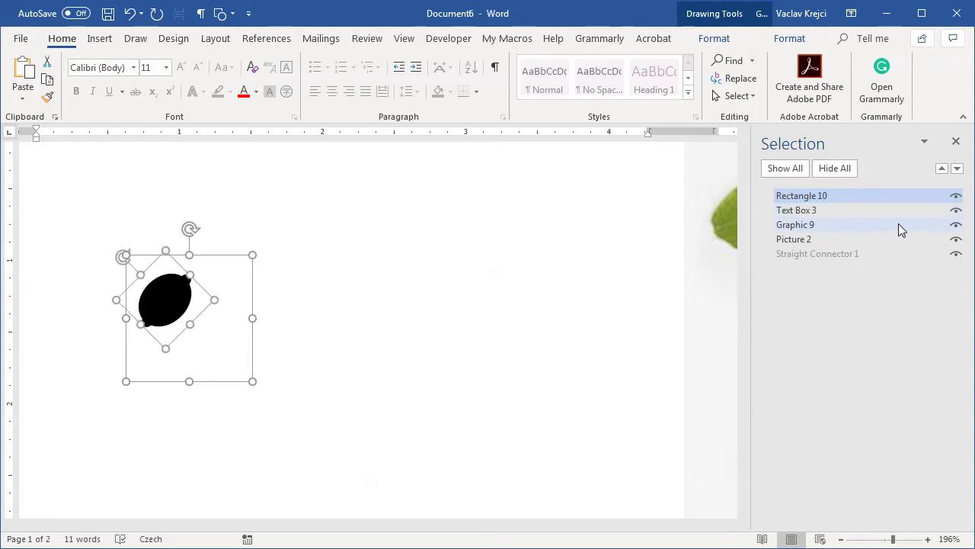
left_click(777, 43)
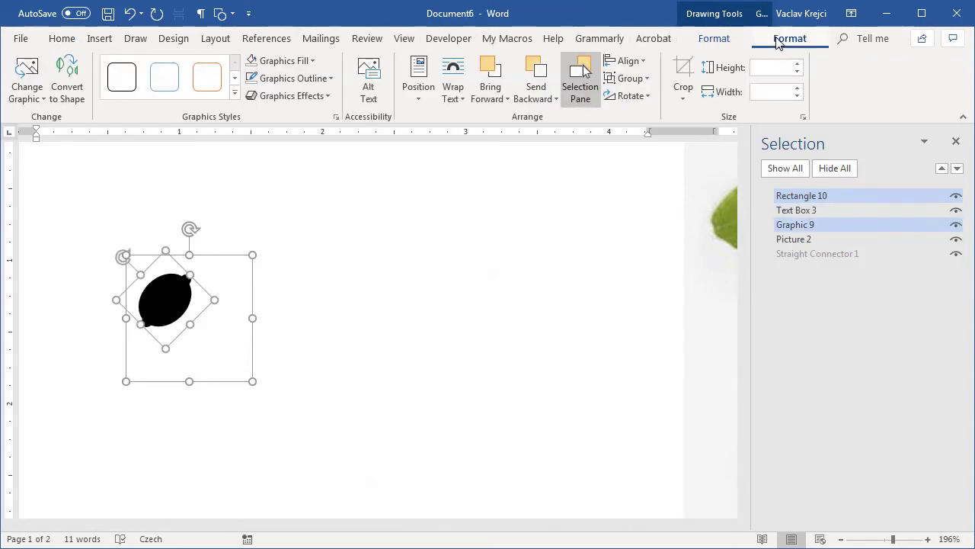
left_click(649, 79)
left_click(646, 97)
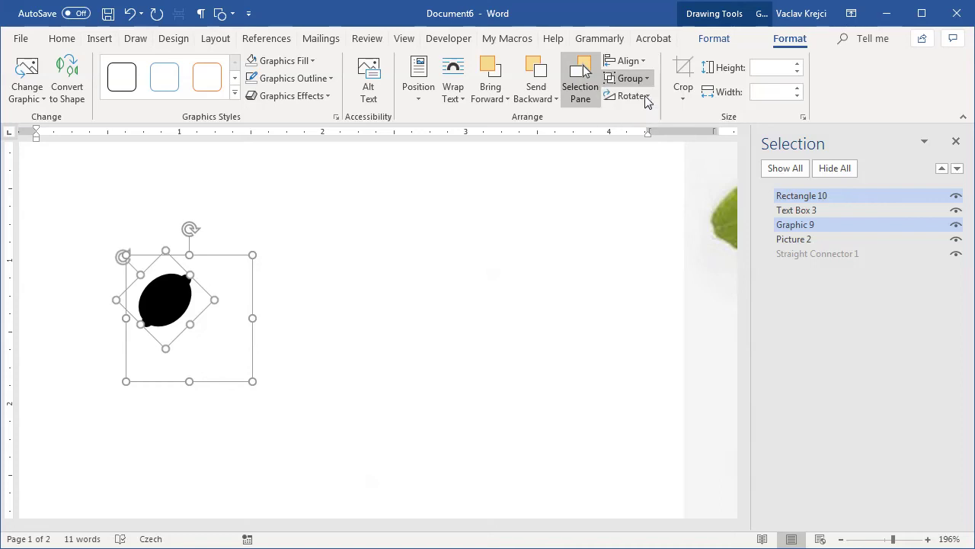
left_click(62, 38)
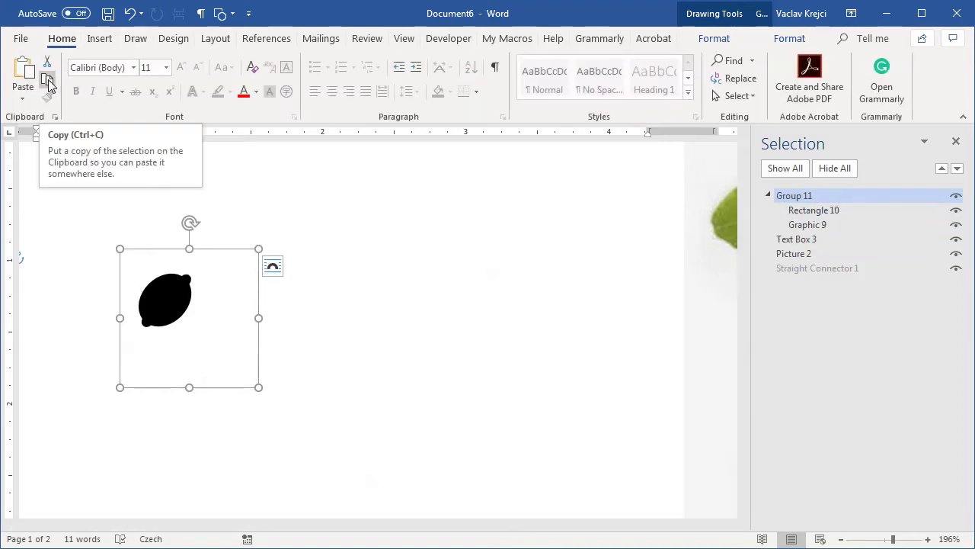
left_click(47, 80)
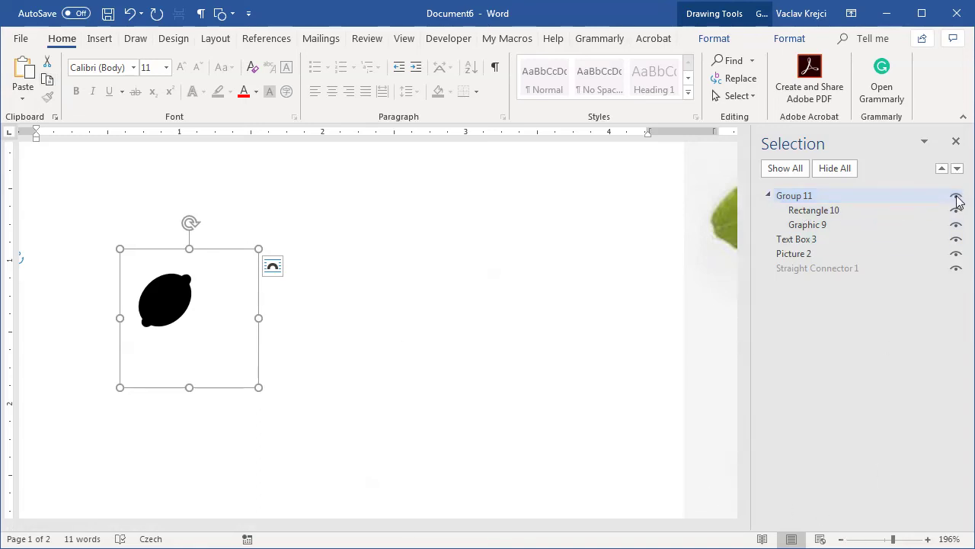
Step: Fill only the lemon graphic inside the group with the standard orange colour
left_click(862, 213)
left_click(846, 227)
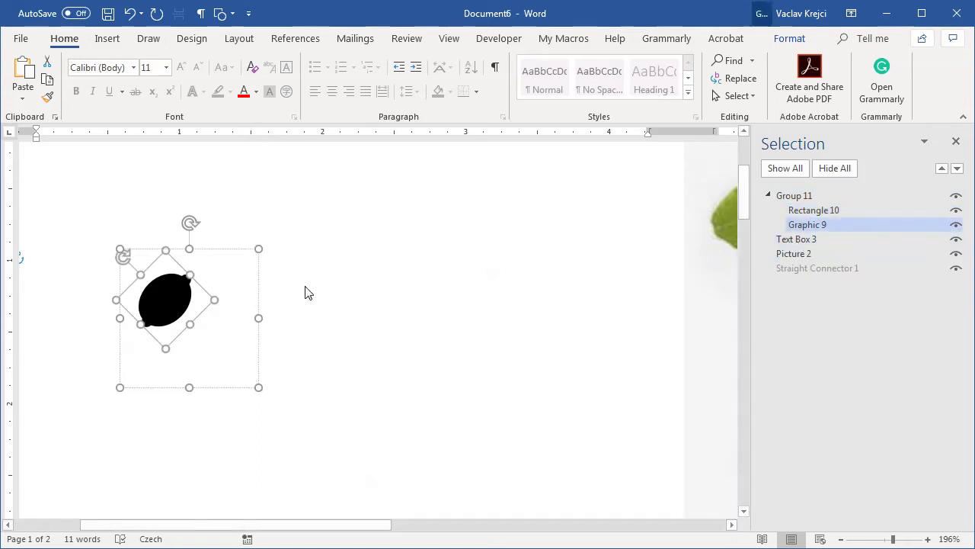
left_click(778, 42)
left_click(292, 64)
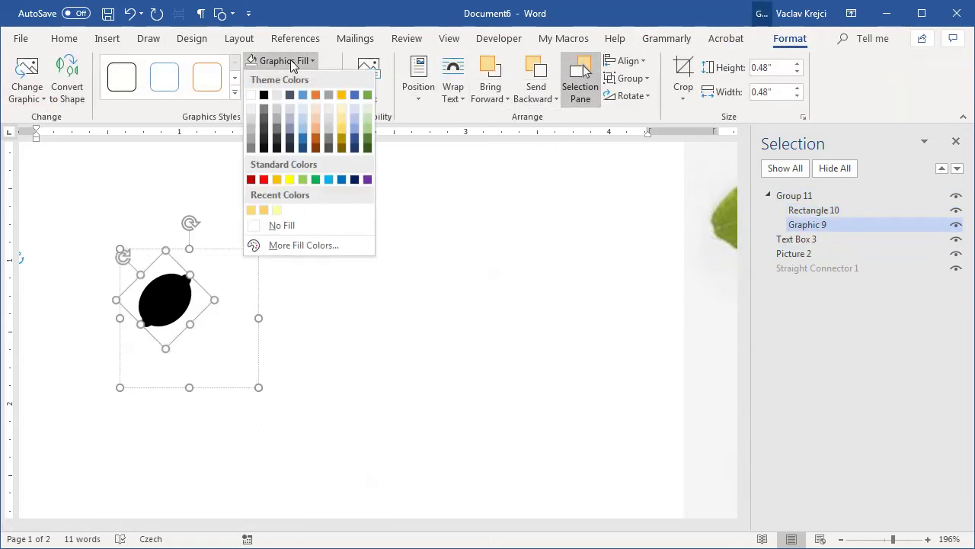
left_click(276, 180)
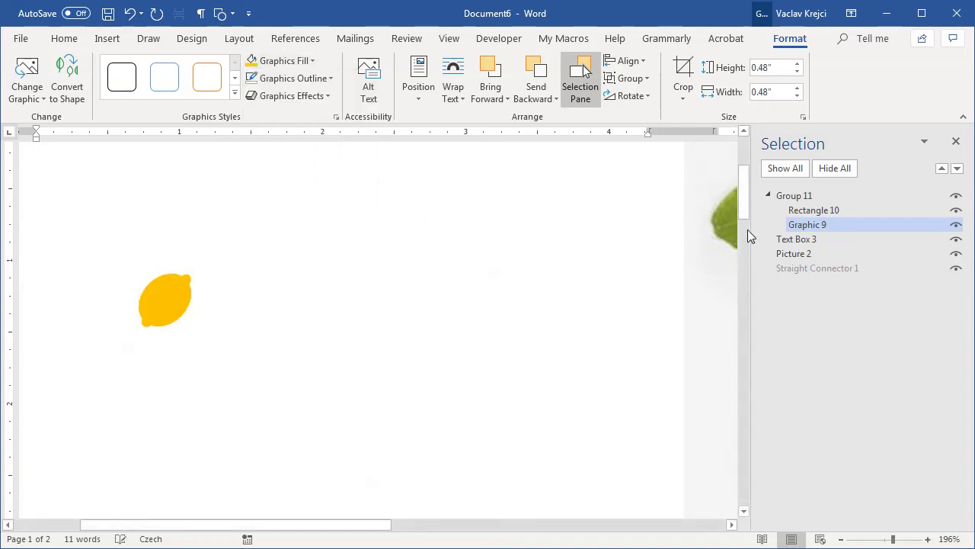
Step: Copy the whole recoloured lemon group to the clipboard and hide the original on the first page
left_click(795, 198)
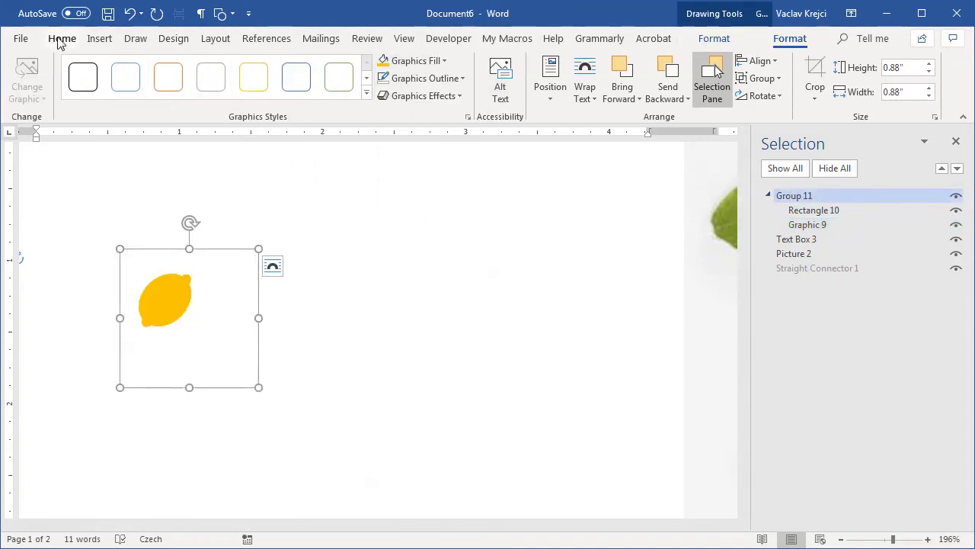
left_click(60, 42)
left_click(46, 80)
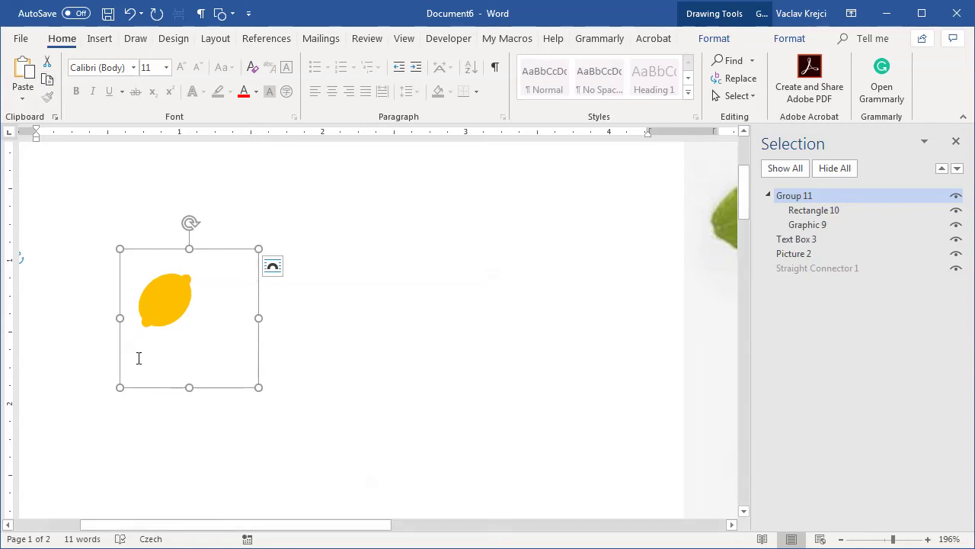
left_click_drag(893, 539, 876, 539)
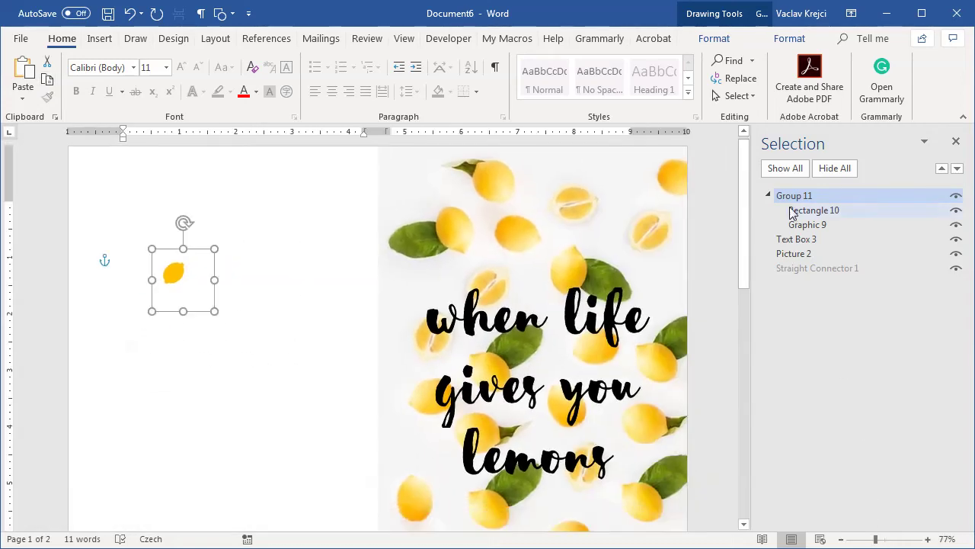
left_click(957, 198)
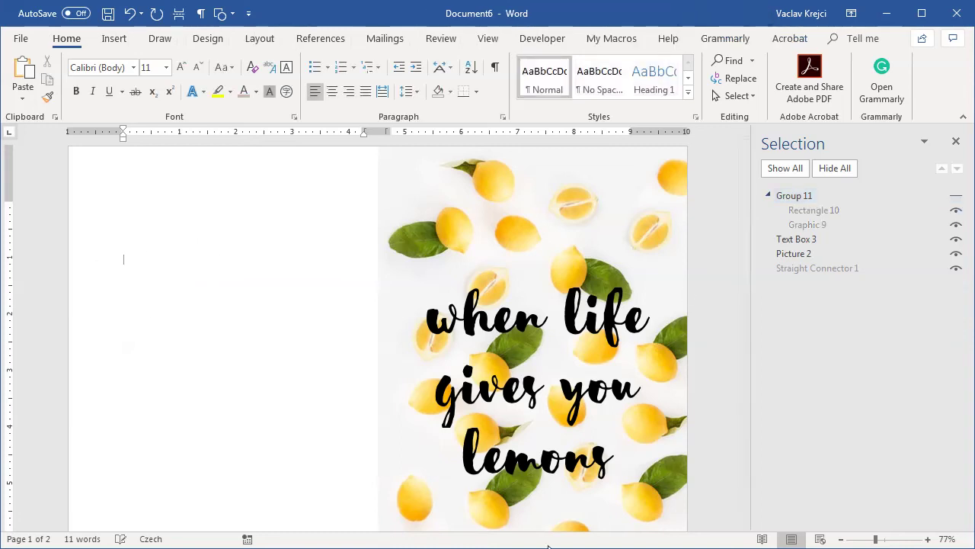
Step: Draw a rectangle about 7.93" high and 5.09" wide inside the yellow panel on the second page
left_click_drag(876, 539, 869, 540)
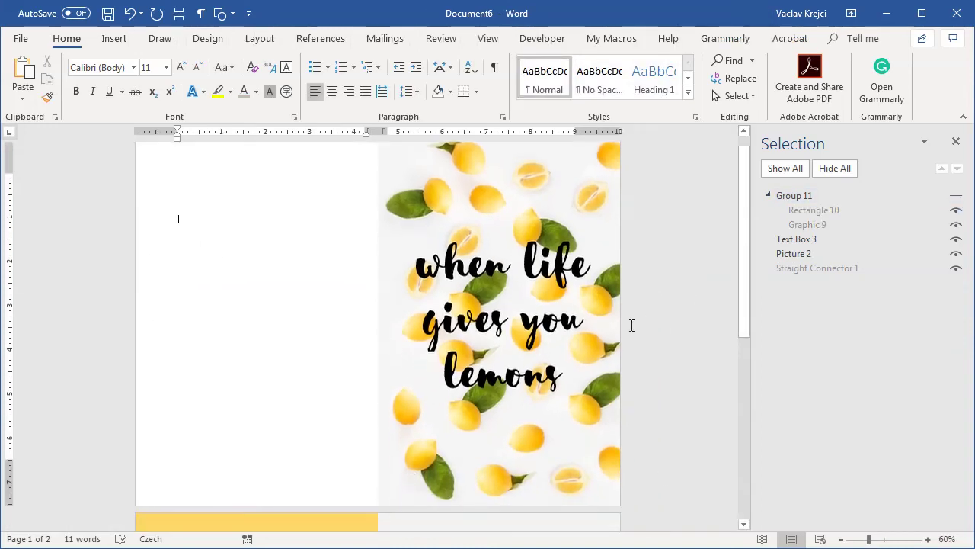
scroll(632, 327, "down", 10)
scroll(368, 311, "down", 1)
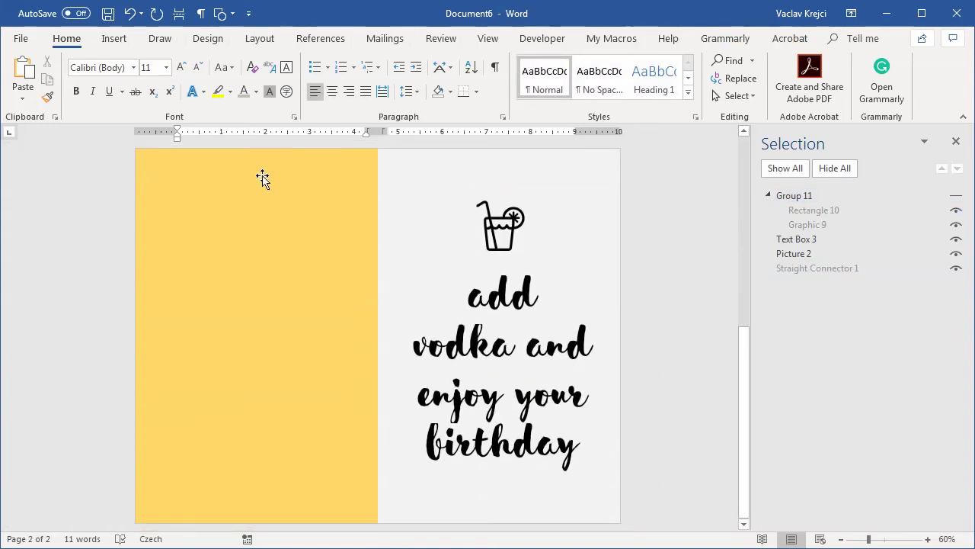
left_click(121, 40)
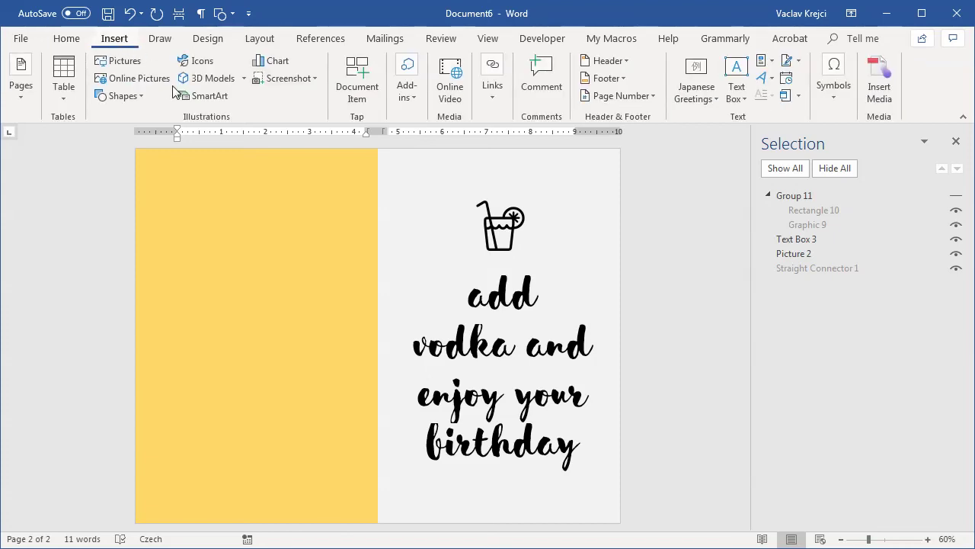
left_click(137, 99)
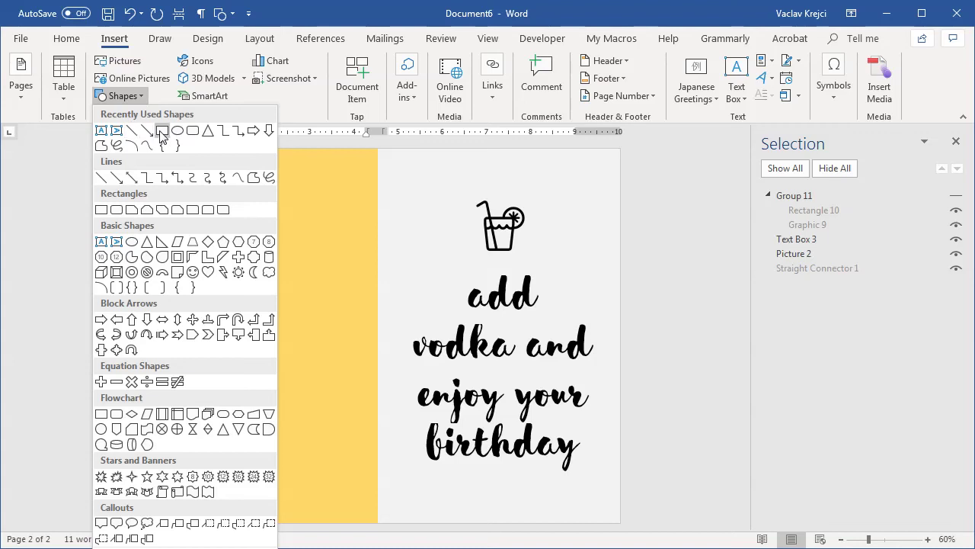
left_click(161, 131)
left_click_drag(143, 160, 370, 510)
Step: Open the formatting options of the new rectangle and set its line to No line
right_click(328, 179)
left_click(422, 471)
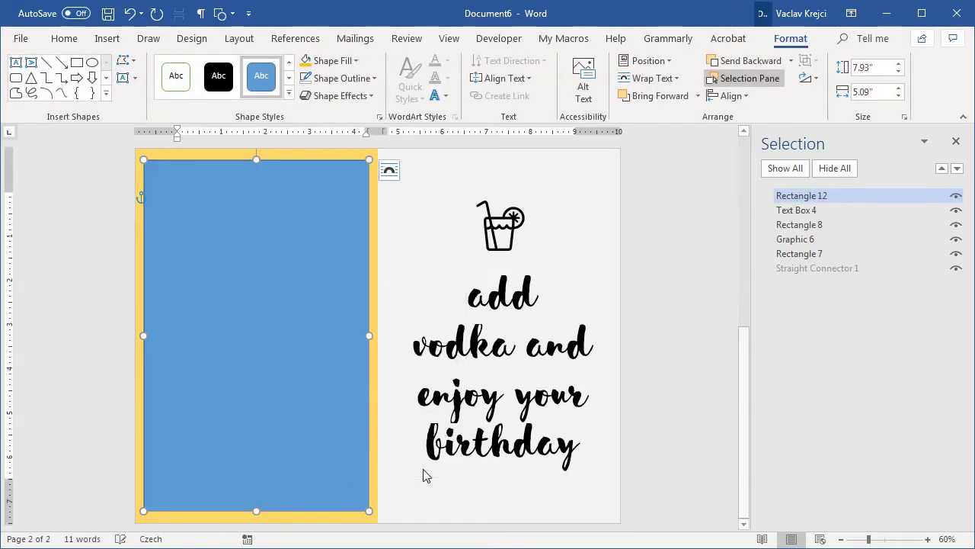
left_click(492, 227)
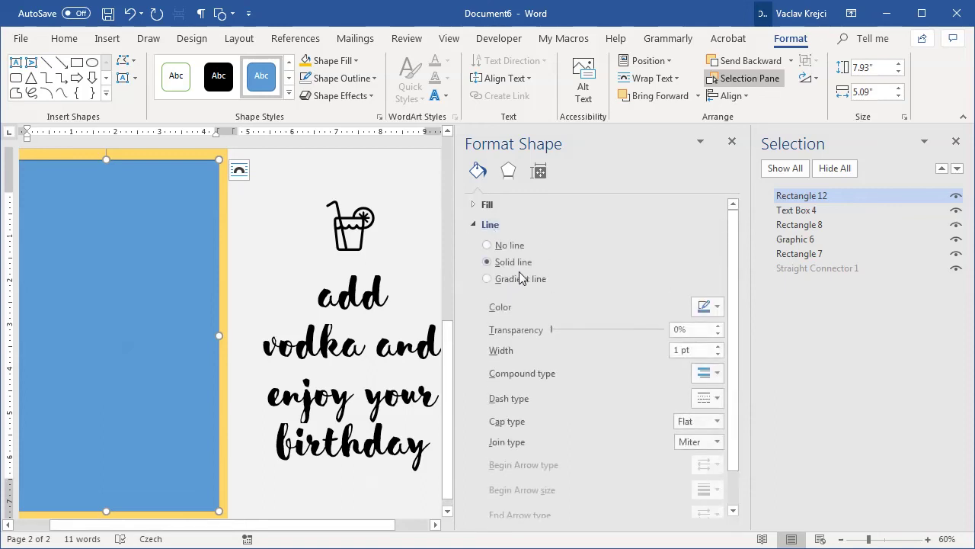
left_click(509, 247)
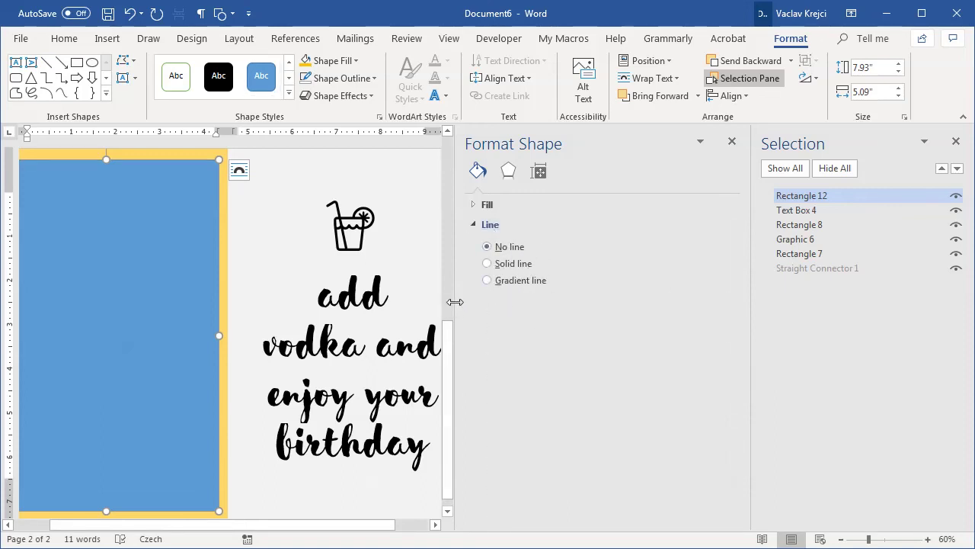
left_click_drag(455, 302, 549, 303)
Step: Fill the rectangle with the copied lemon picture from the clipboard and tile the picture as texture
left_click(600, 208)
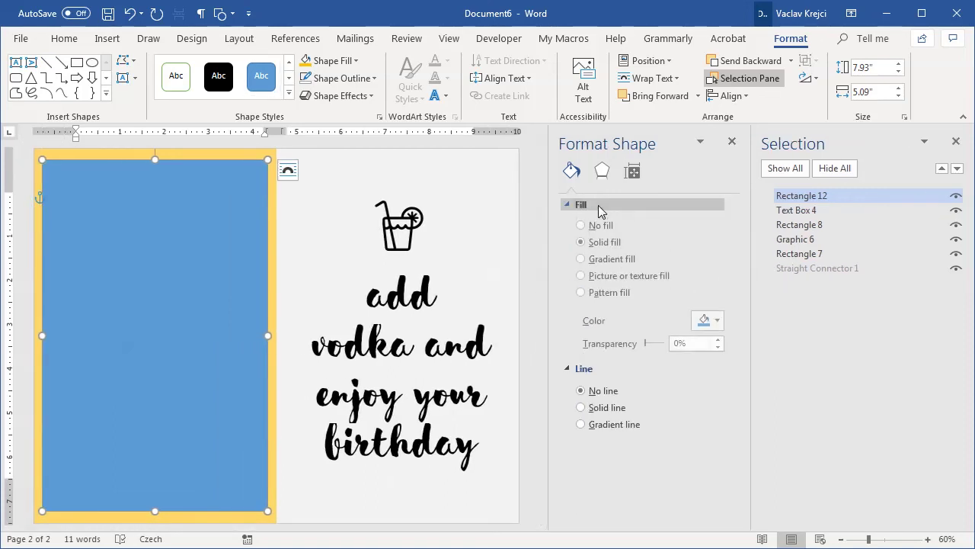
left_click(581, 277)
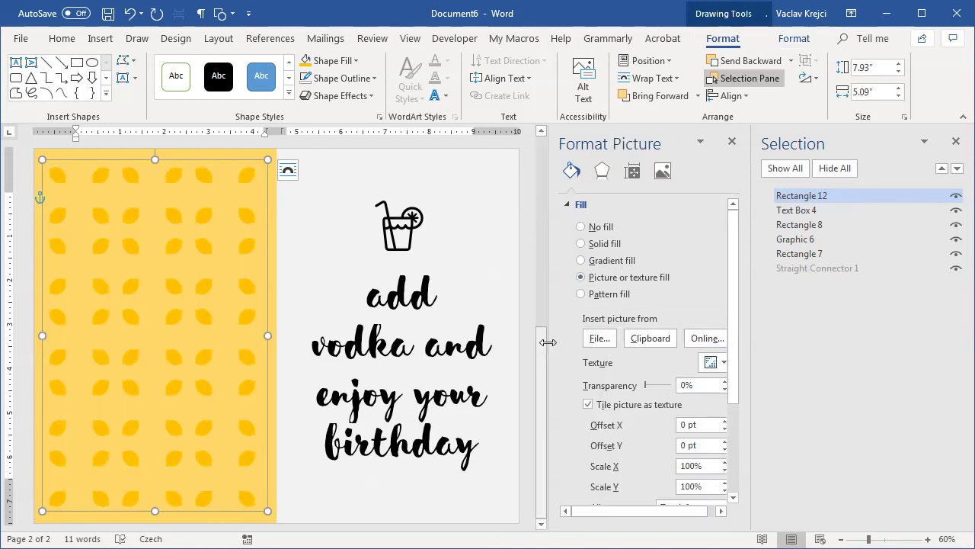
left_click_drag(532, 342, 506, 344)
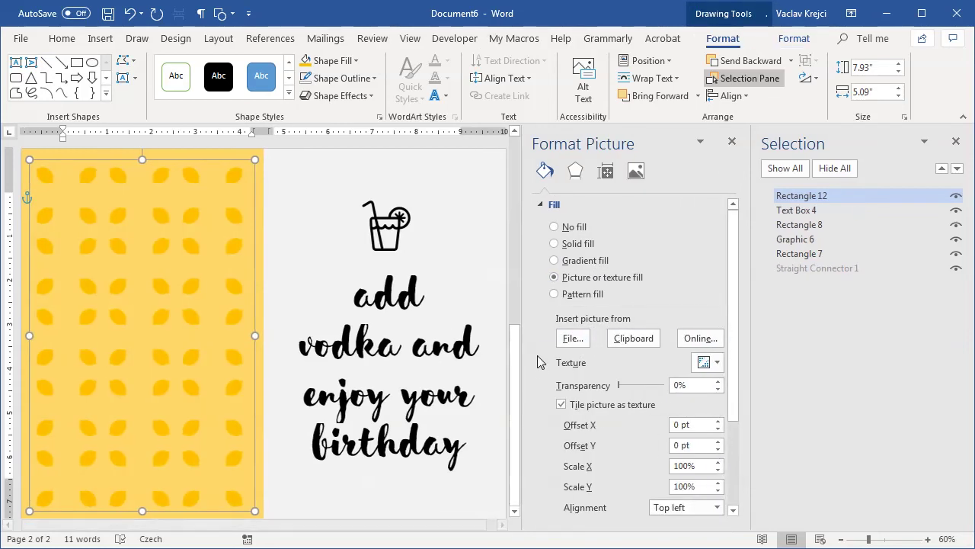
left_click(628, 340)
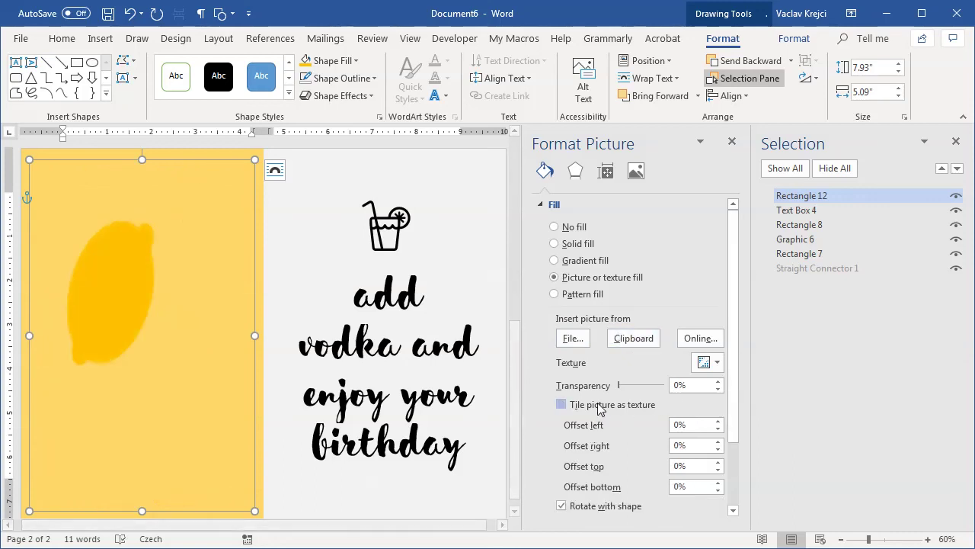
left_click(564, 404)
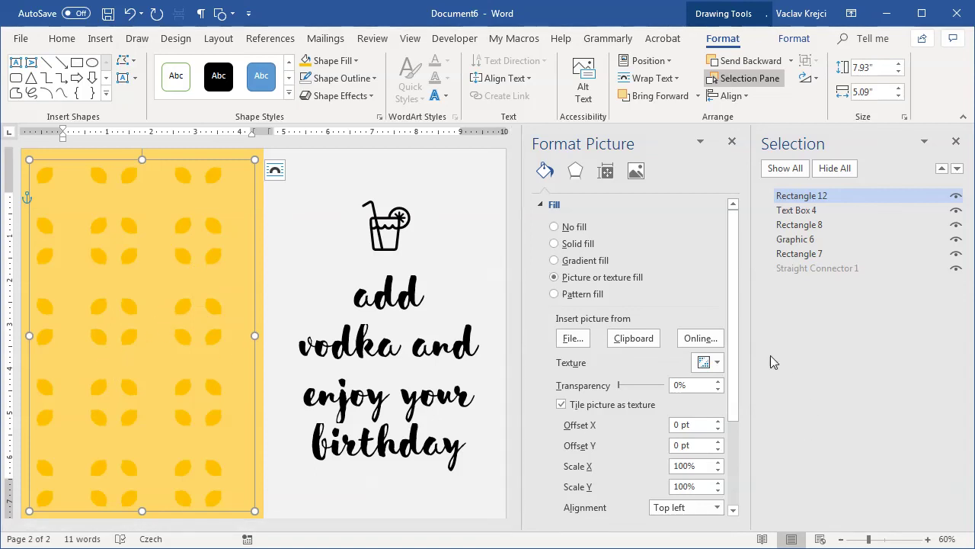
Step: Try the tiled lemon fill with mirror type None and switch it back to Both
scroll(736, 355, "down", 2)
left_click(680, 468)
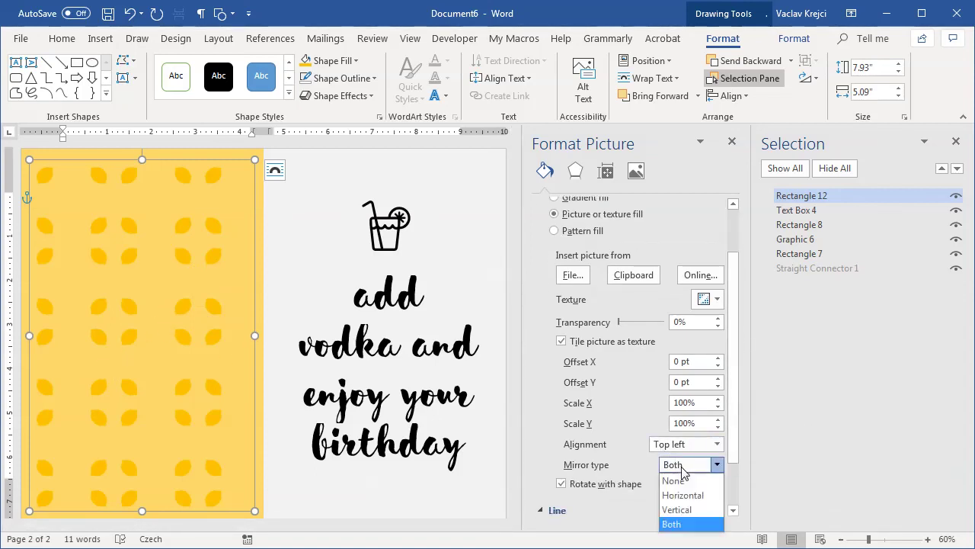
left_click(686, 478)
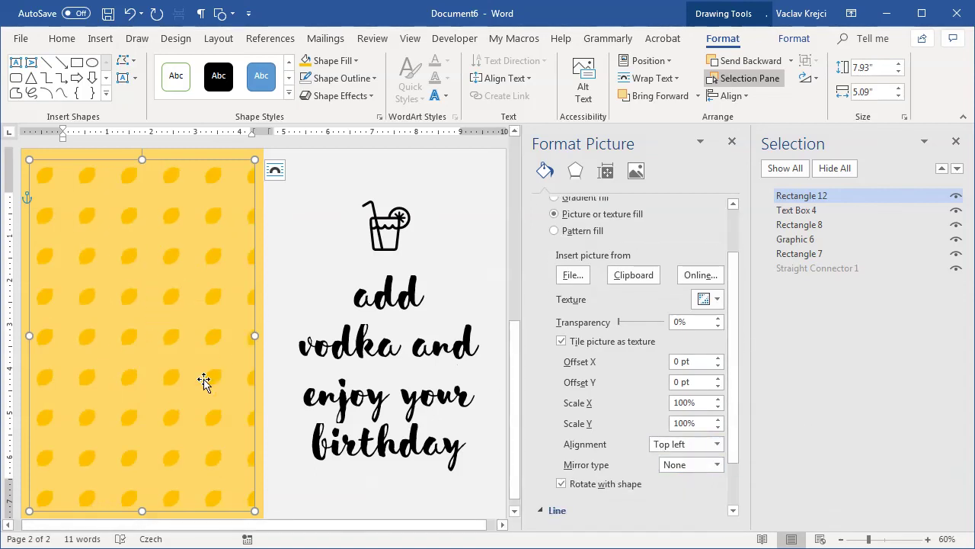
left_click(716, 464)
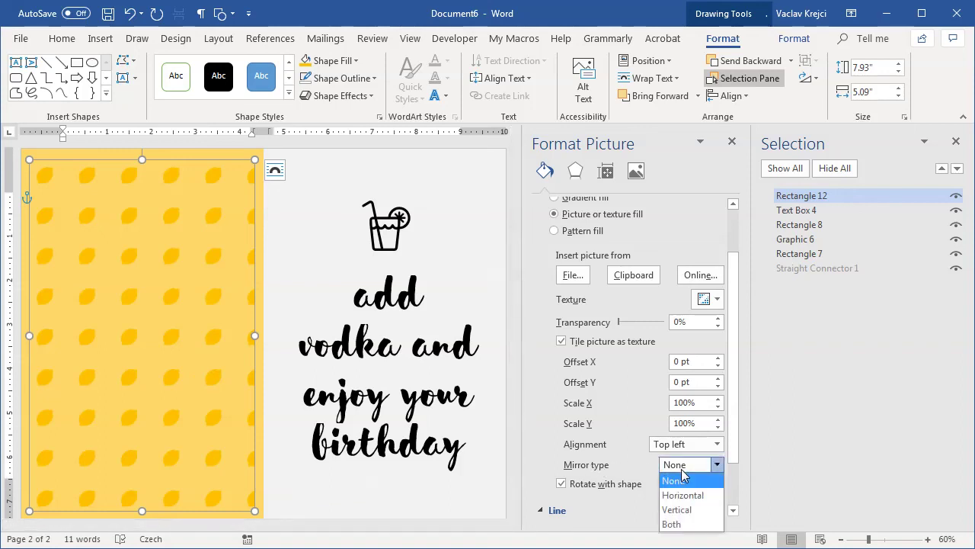
left_click(672, 525)
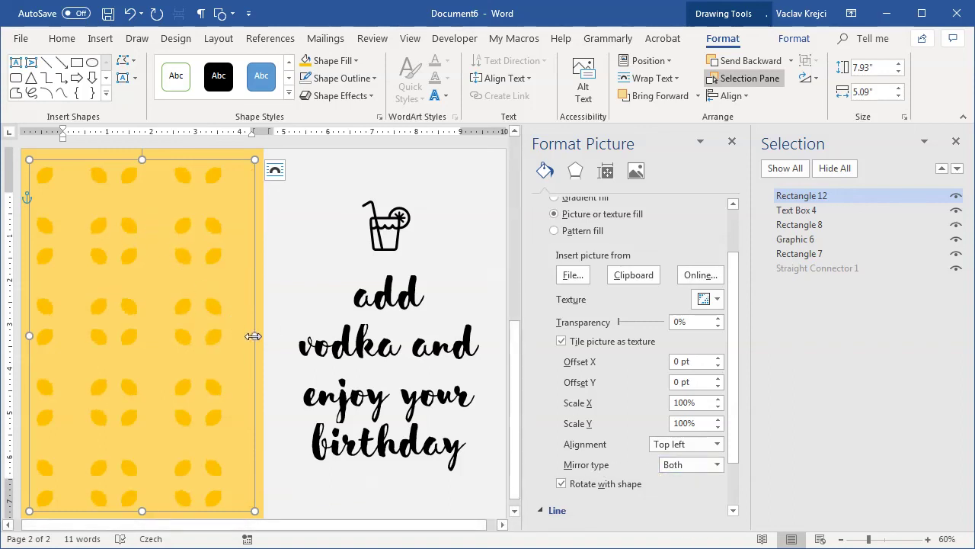
Step: Set the lemon fill's mirror type to None and narrow the rectangle to about 4.84" so only whole lemons fit
mouse_move(253, 335)
left_mouse_down()
mouse_move(272, 337)
mouse_move(235, 336)
left_mouse_up()
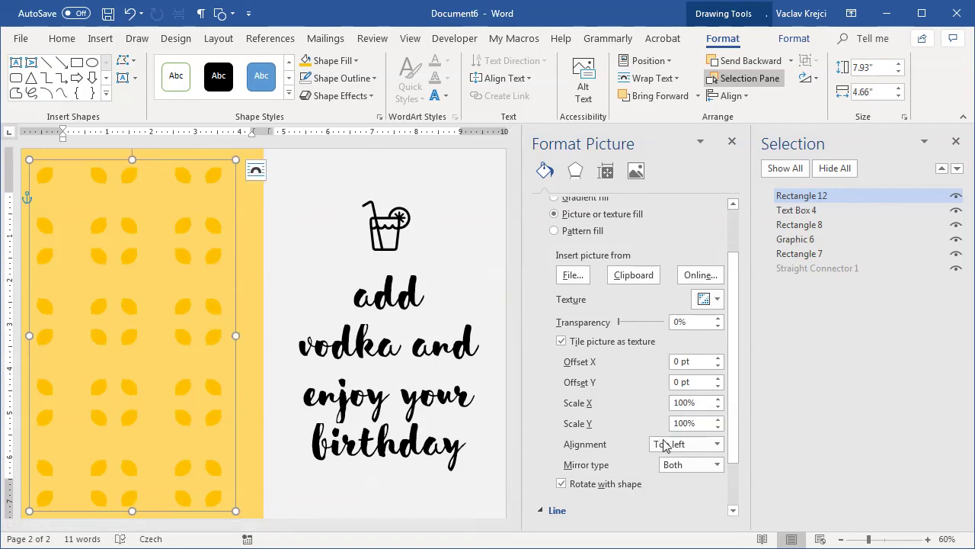
left_click(684, 466)
left_click(688, 477)
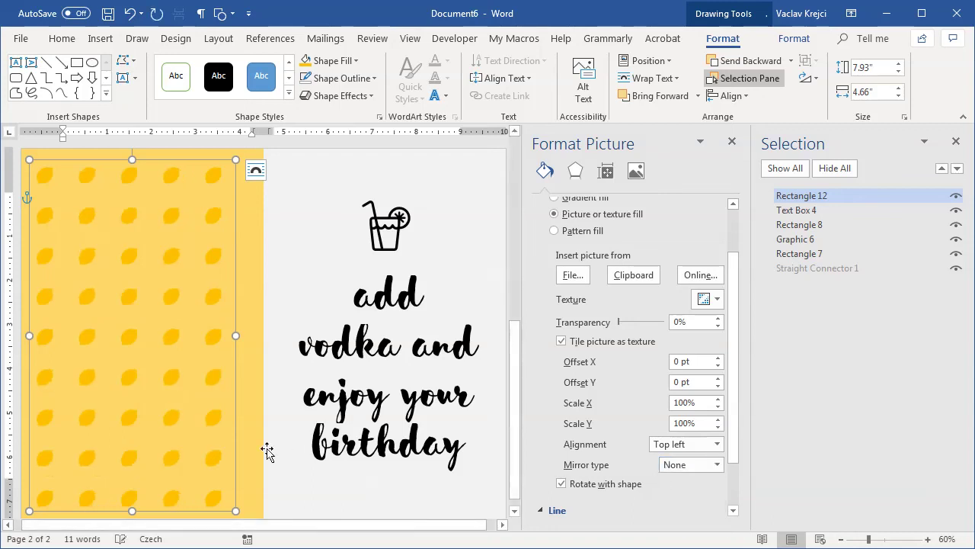
mouse_move(234, 512)
left_mouse_down()
mouse_move(259, 509)
mouse_move(261, 498)
mouse_move(244, 498)
left_mouse_up()
Step: Close the formatting and selection panes and shift the lemon-patterned rectangle sideways until it is centred in the yellow panel
left_click(955, 141)
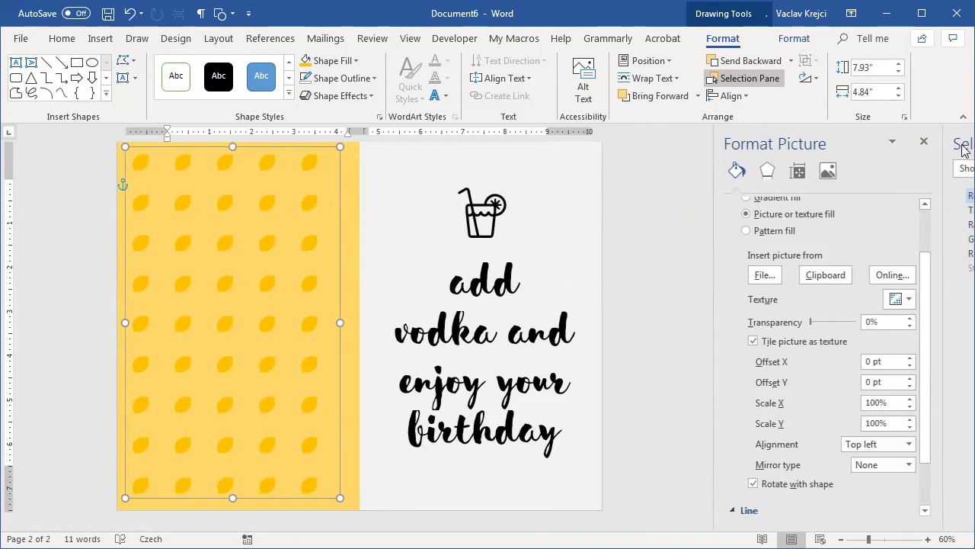
left_click(955, 142)
key("ctrl+z")
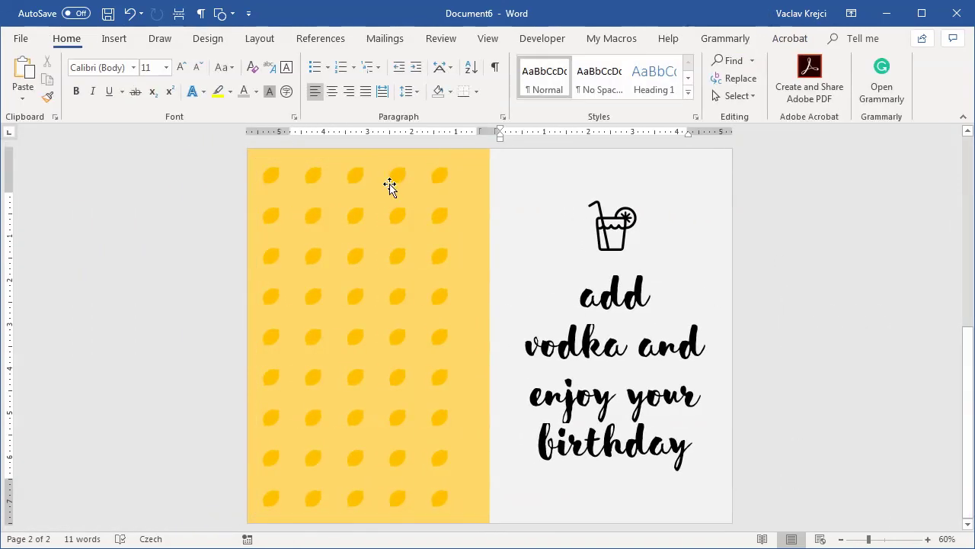
left_click(458, 203)
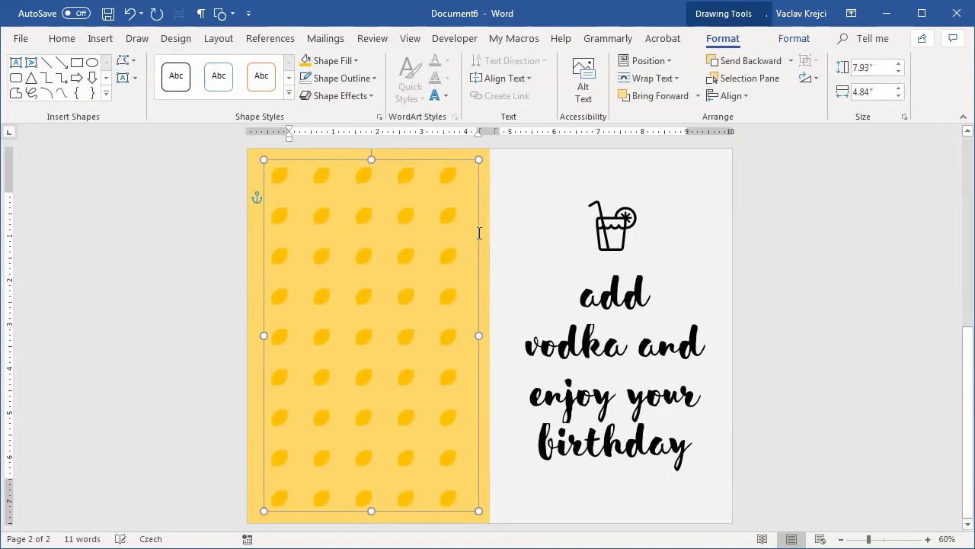
left_click(792, 266)
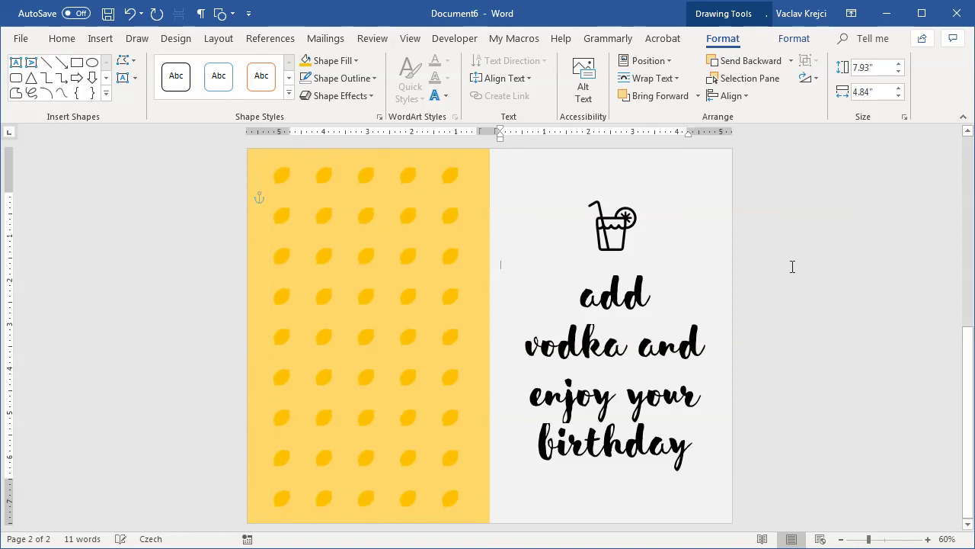
Step: Nudge the lemon-patterned rectangle slightly downward within the yellow panel and deselect it
left_click(841, 539)
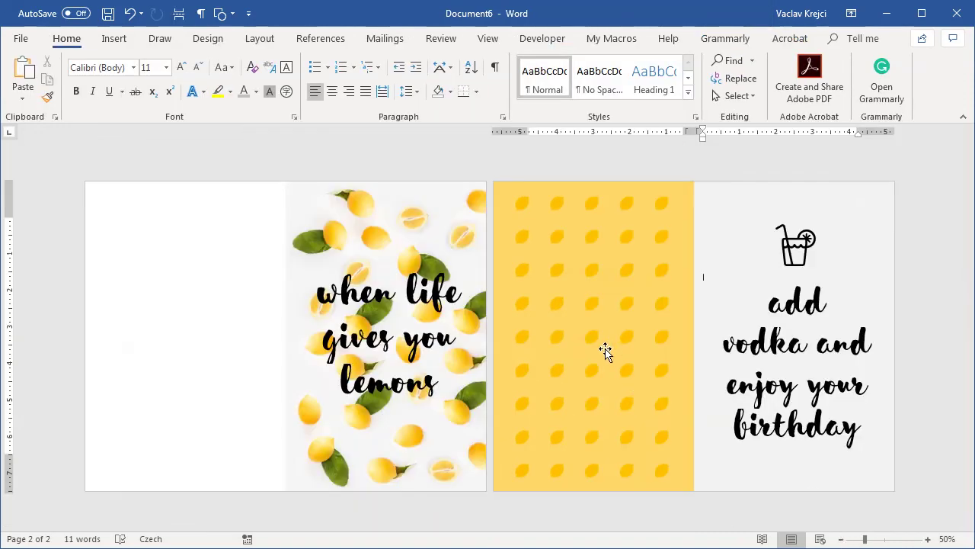
left_click(595, 204)
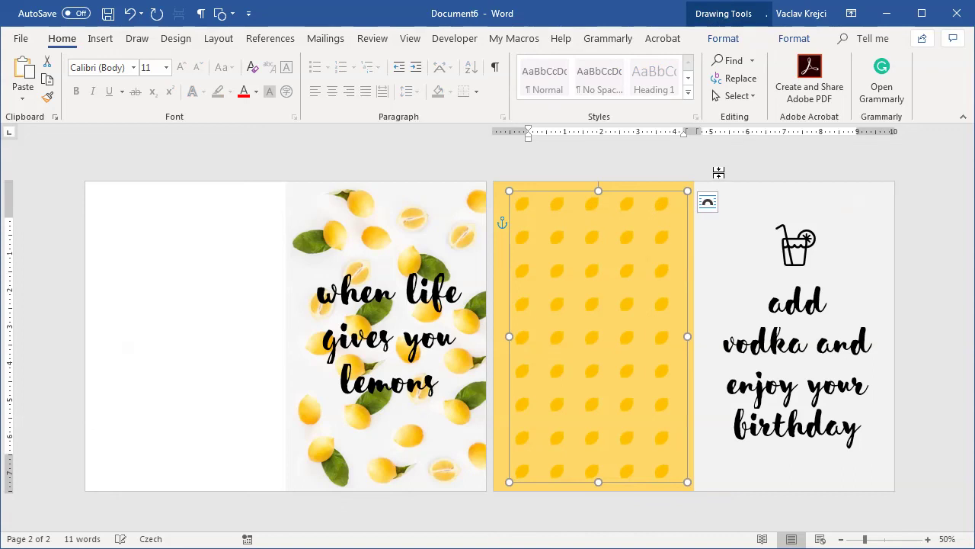
key("Escape")
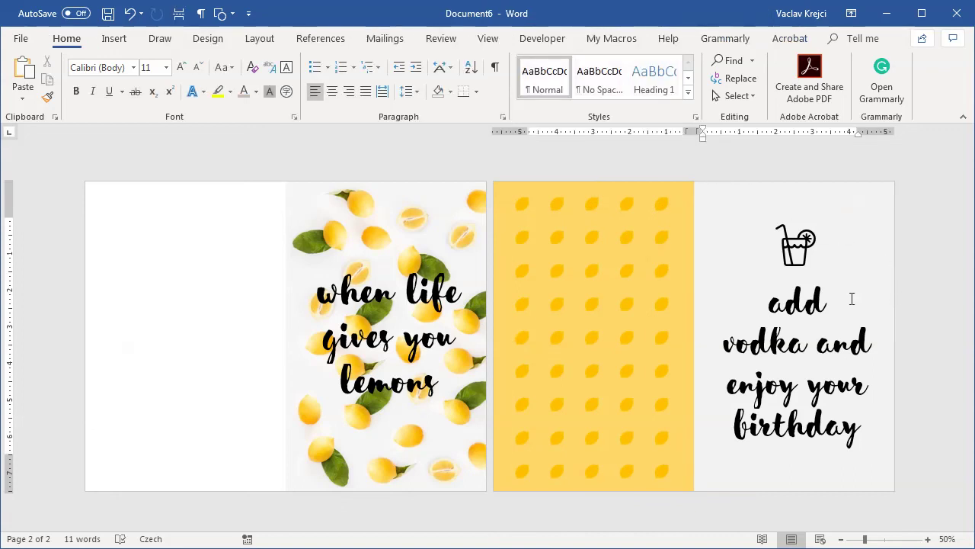